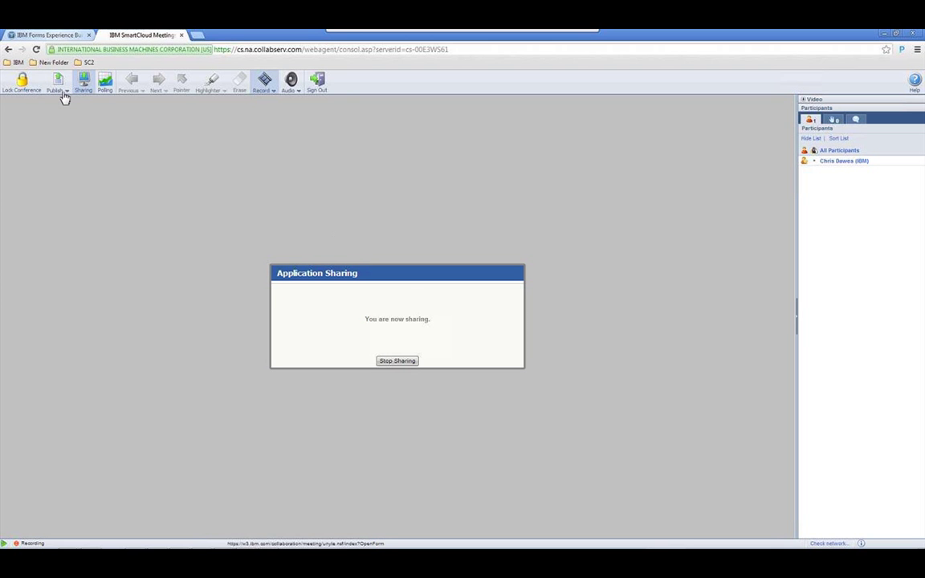
# - Switch to the IBM Forms Experience Builder page and create an application named "Working With Lists"
pyautogui.click(48, 35)
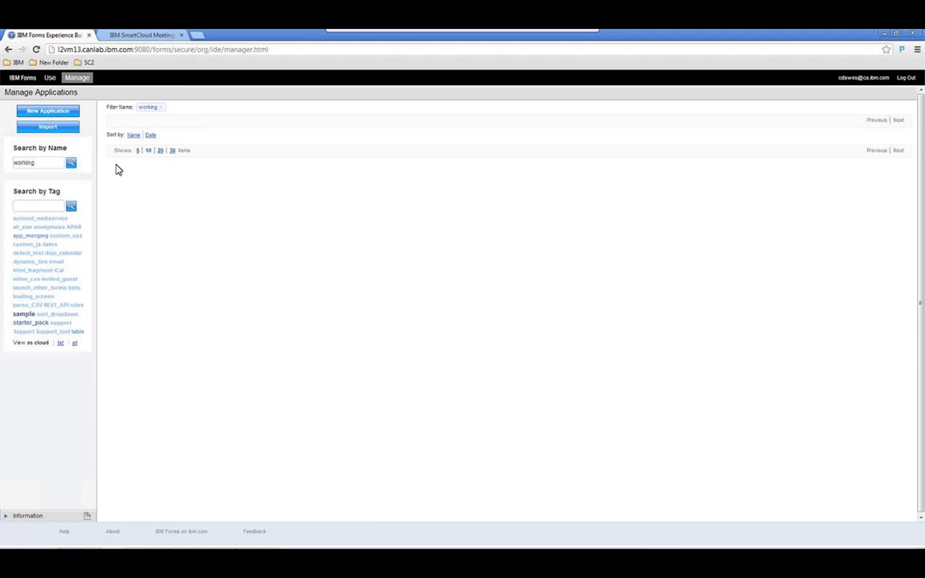
pyautogui.click(55, 114)
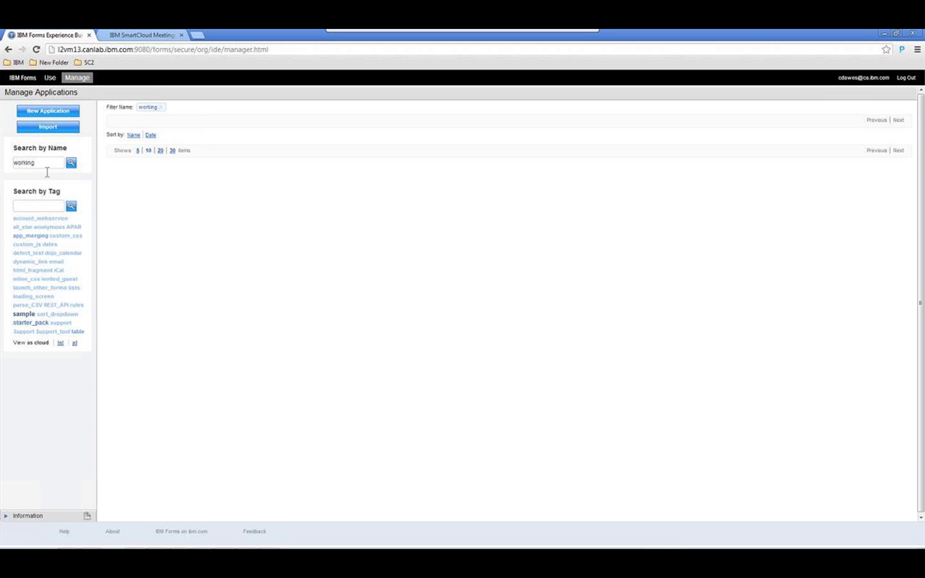
pyautogui.click(44, 110)
pyautogui.write('Work')
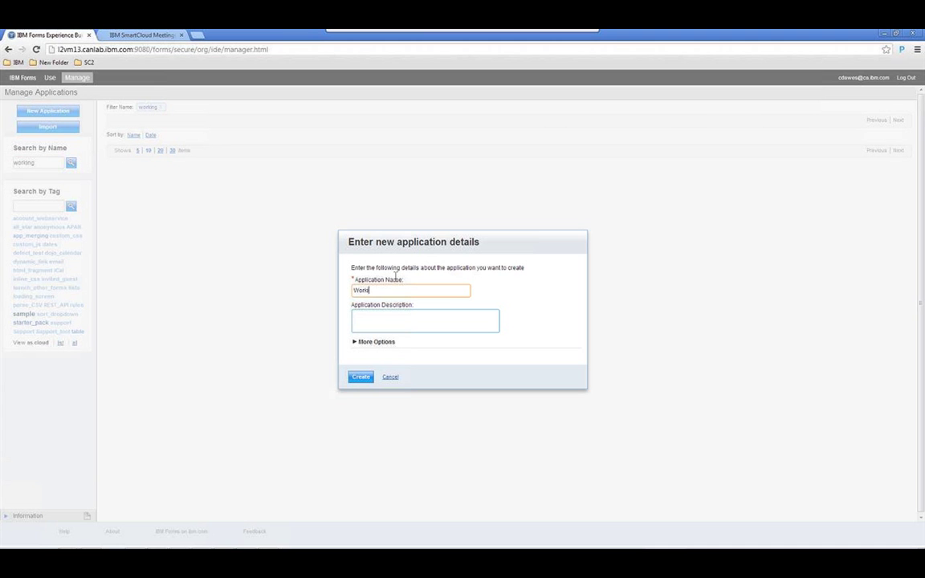
pyautogui.write('ing With Lists')
pyautogui.click(361, 378)
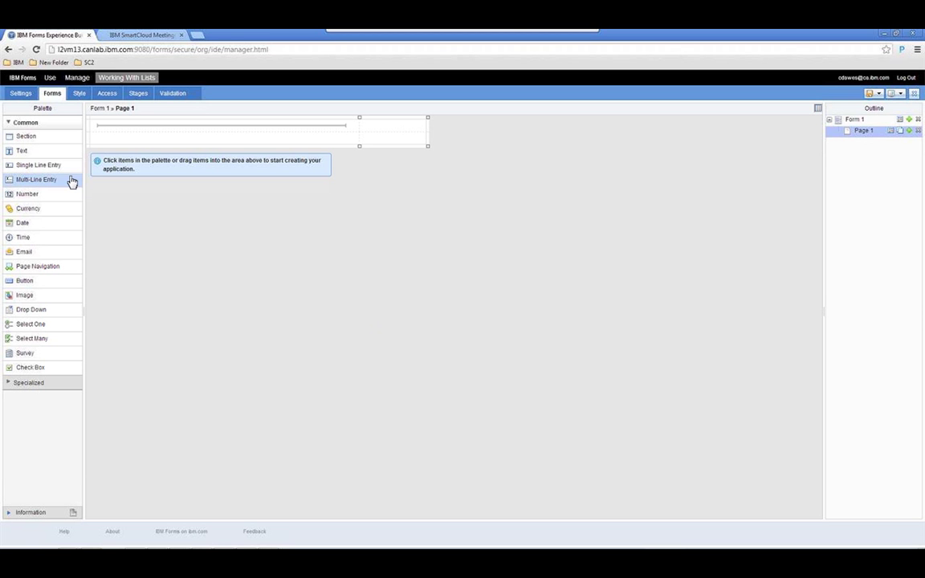
# - Add two drop-downs titled D1 and D2 to Form 1's page and narrow the column that holds them
pyautogui.moveTo(71, 182)
pyautogui.mouseDown()
pyautogui.moveTo(325, 182)
pyautogui.moveTo(71, 187)
pyautogui.mouseUp()
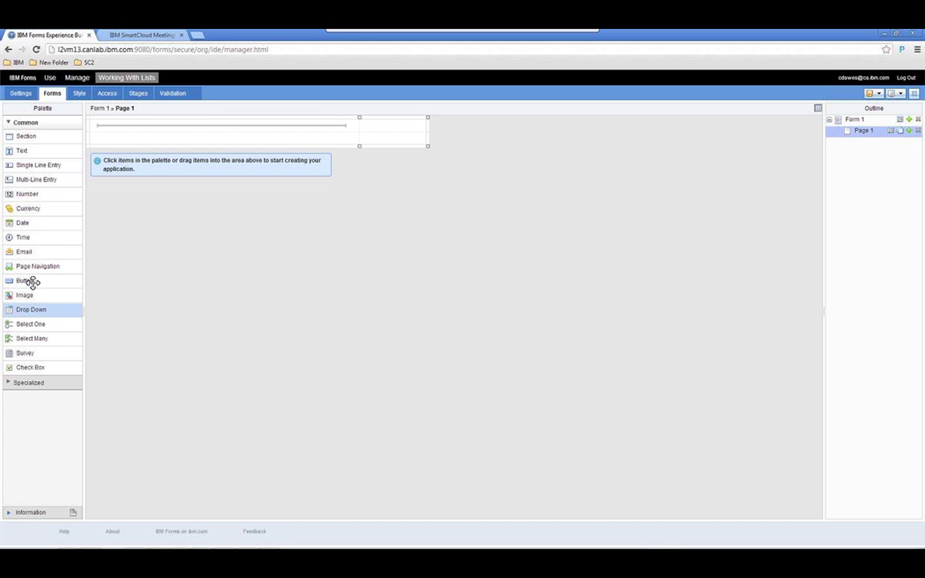
pyautogui.click(36, 310)
pyautogui.click(47, 314)
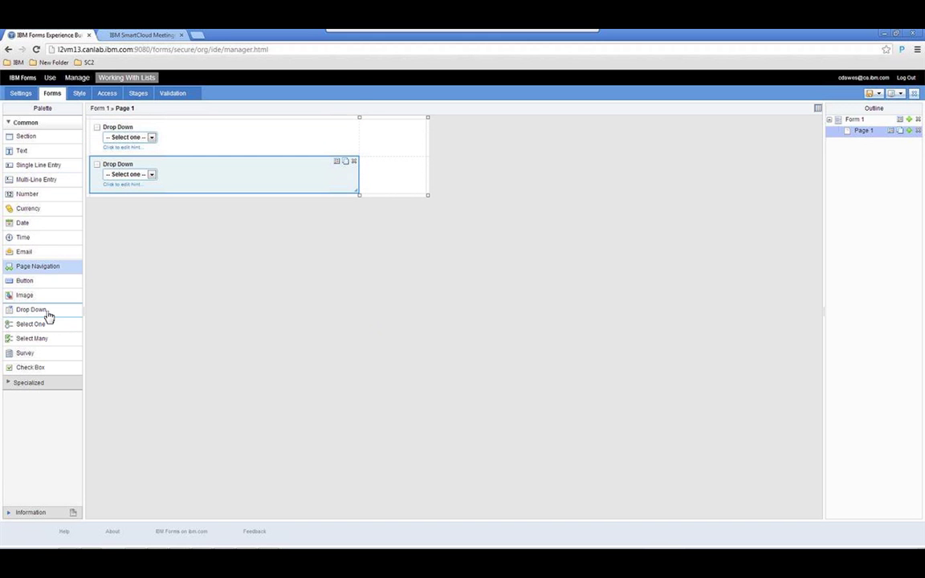
pyautogui.click(117, 127)
pyautogui.write('D1')
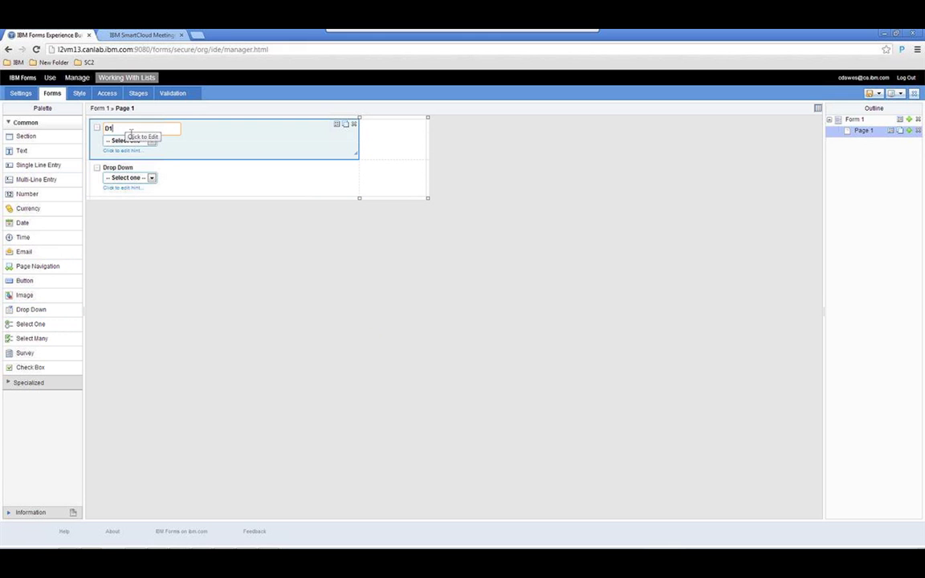
pyautogui.click(127, 168)
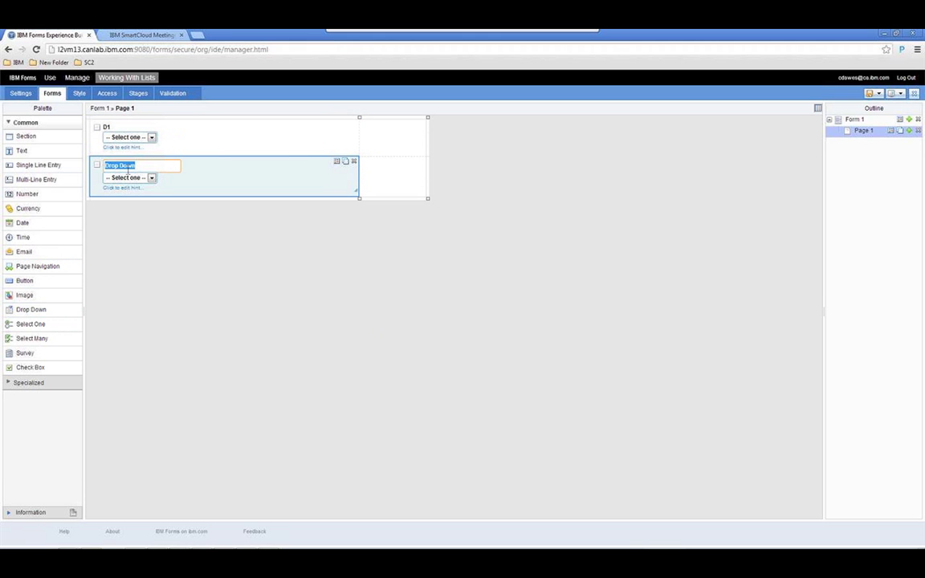
pyautogui.write('D2')
pyautogui.click(303, 164)
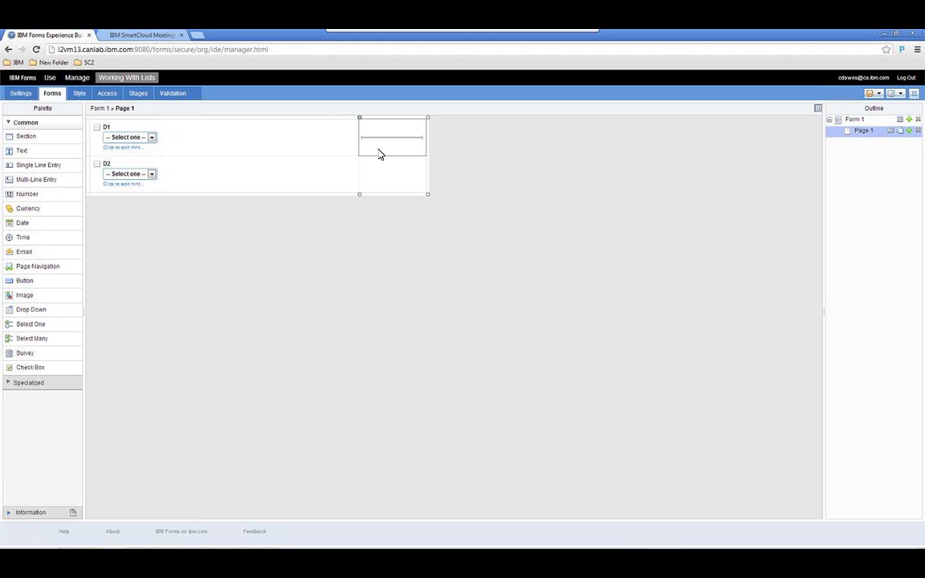
pyautogui.moveTo(360, 118); pyautogui.dragTo(222, 118)
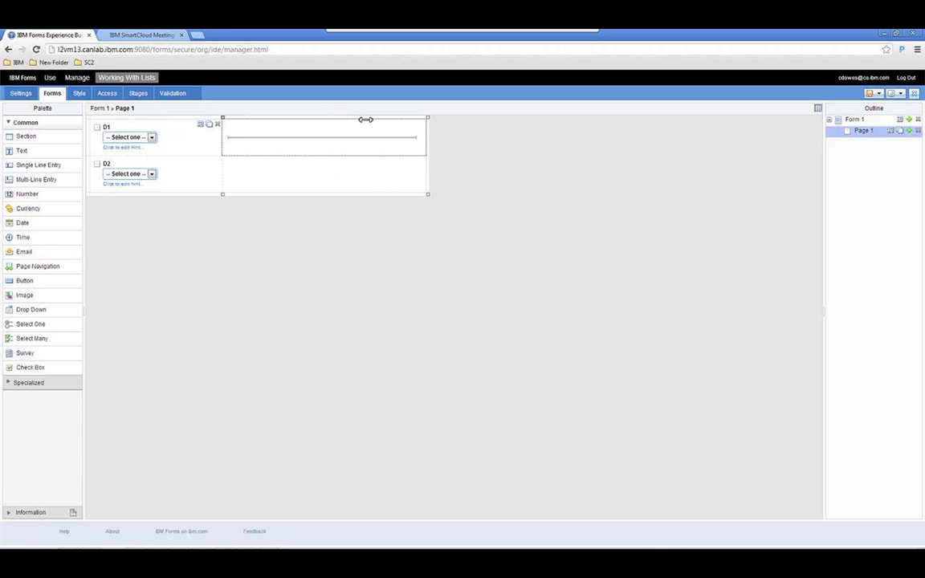
# - Create a second form named "D1 Form" with the default layout
pyautogui.click(910, 118)
pyautogui.press('Home')
pyautogui.hotkey('shift', 'ctrl', 'Right')
pyautogui.press('BackSpace')
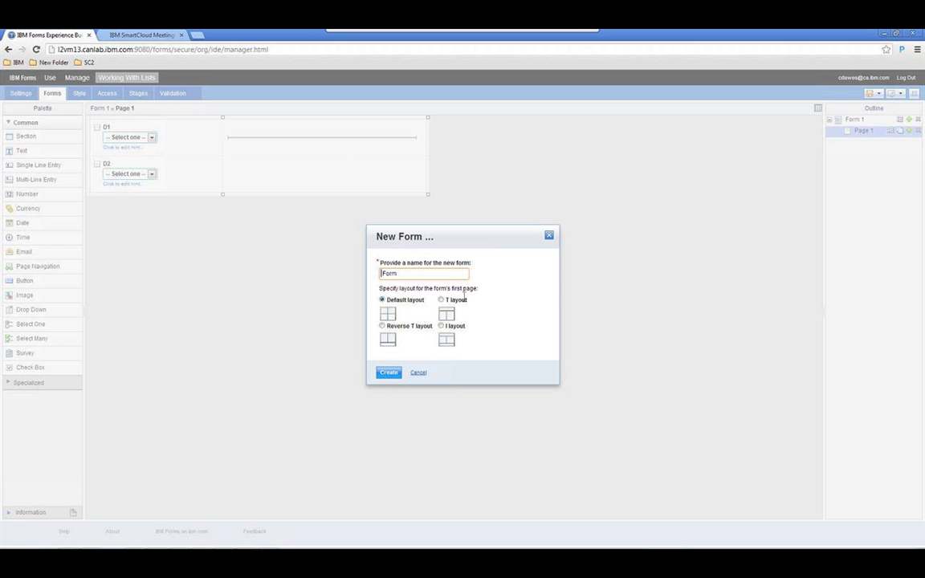
pyautogui.write('D1')
pyautogui.click(393, 375)
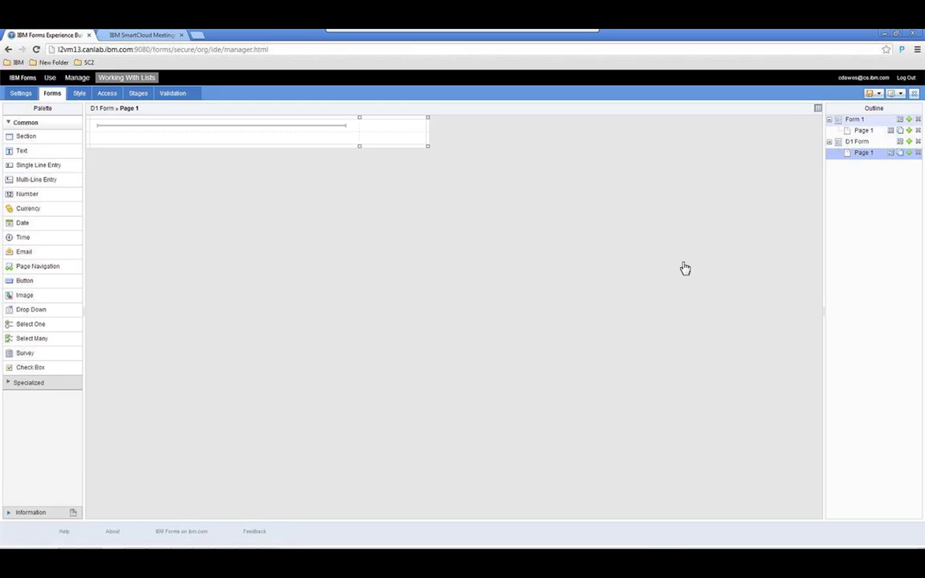
# - Create a third form named "D2 Form" with the default layout
pyautogui.click(902, 118)
pyautogui.press('Home')
pyautogui.hotkey('shift', 'ctrl', 'Right')
pyautogui.press('BackSpace')
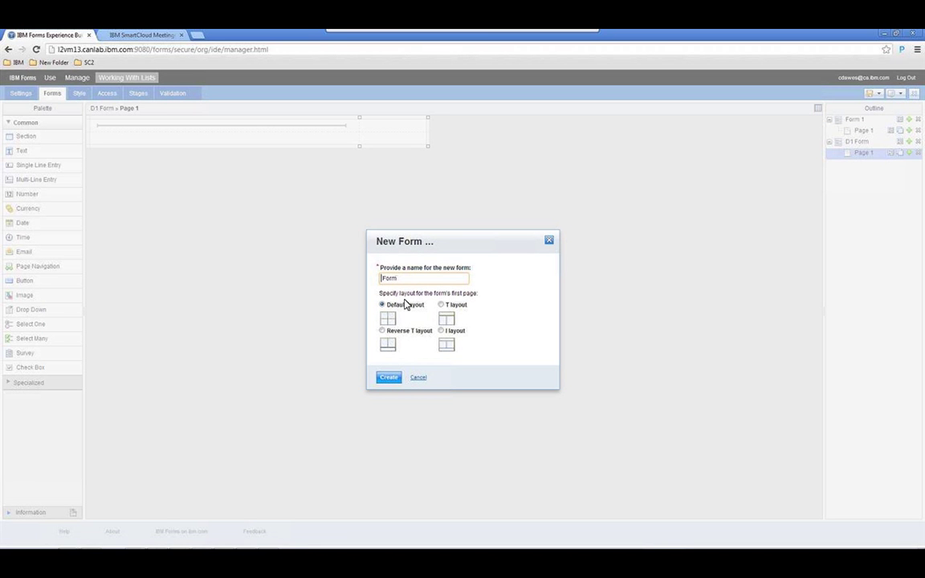
pyautogui.write('D2')
pyautogui.click(385, 376)
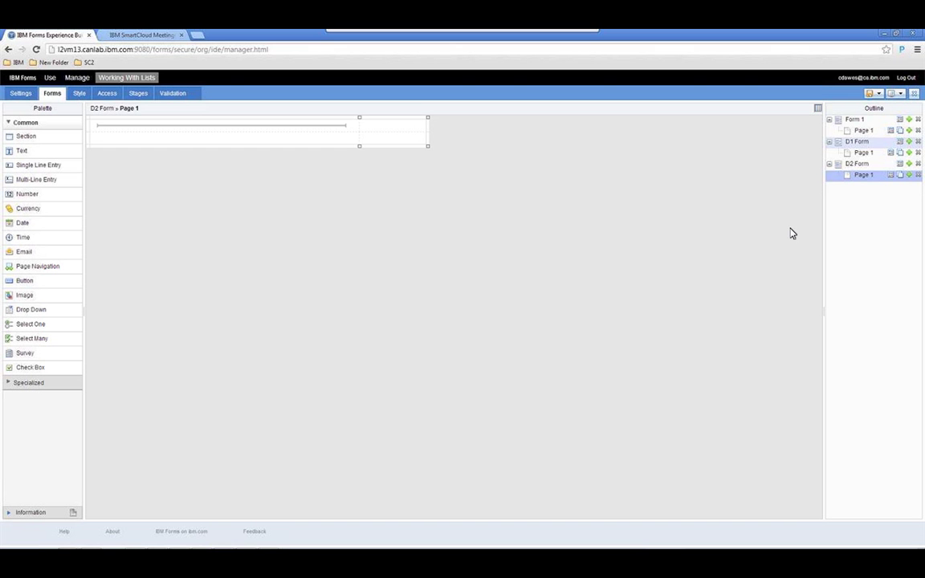
# - Add two single line entries titled "Label" and "Value" to Page 1 of D1 Form
pyautogui.click(863, 131)
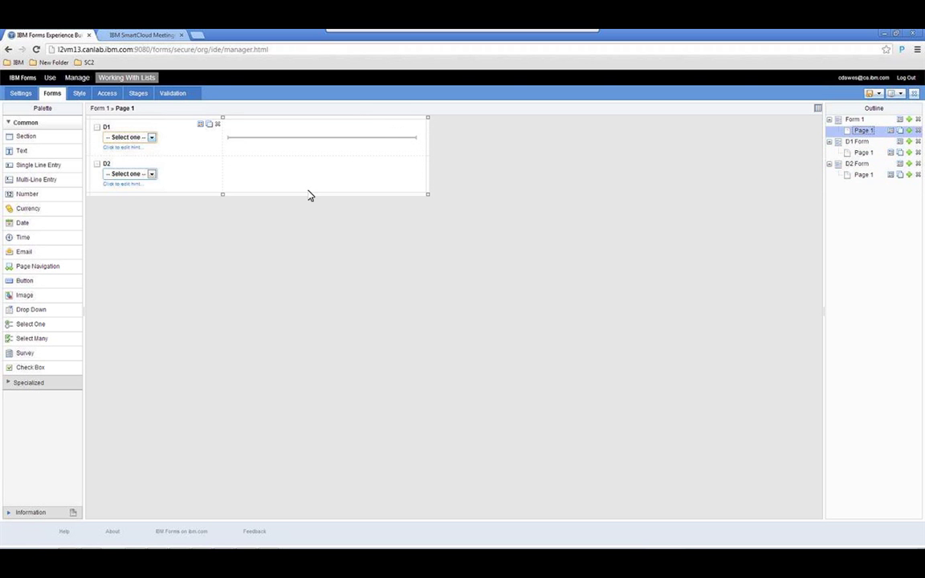
pyautogui.click(863, 153)
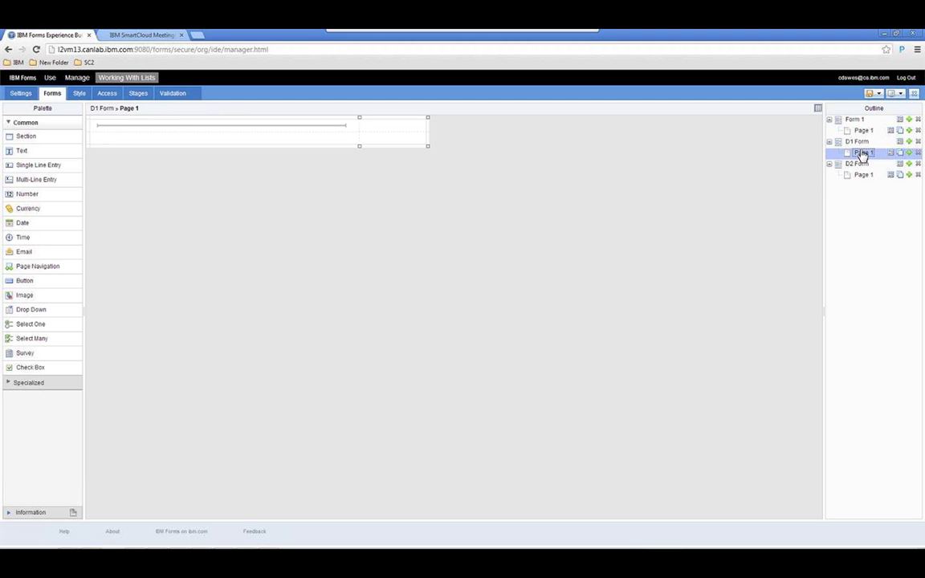
pyautogui.doubleClick(44, 169)
pyautogui.click(110, 149)
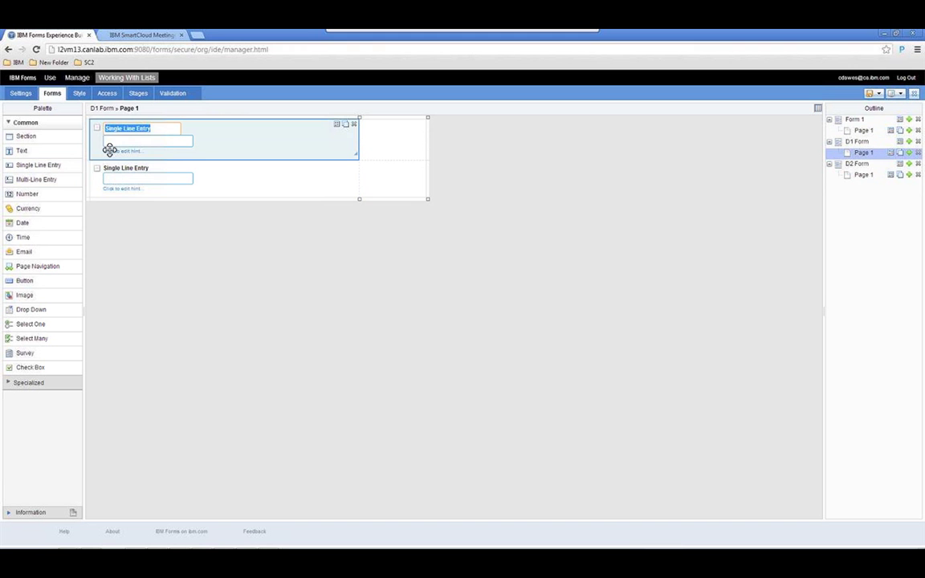
pyautogui.write('Label')
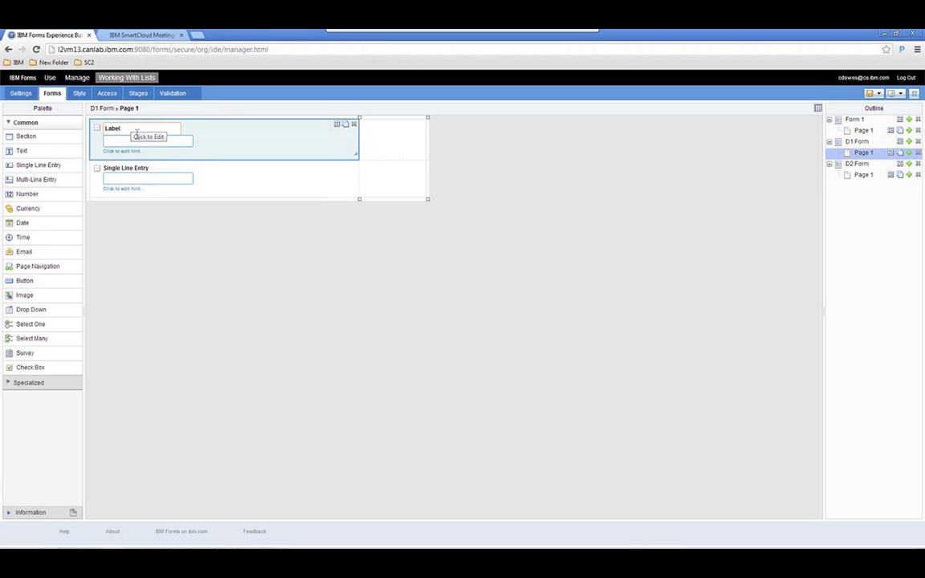
pyautogui.press('Tab')
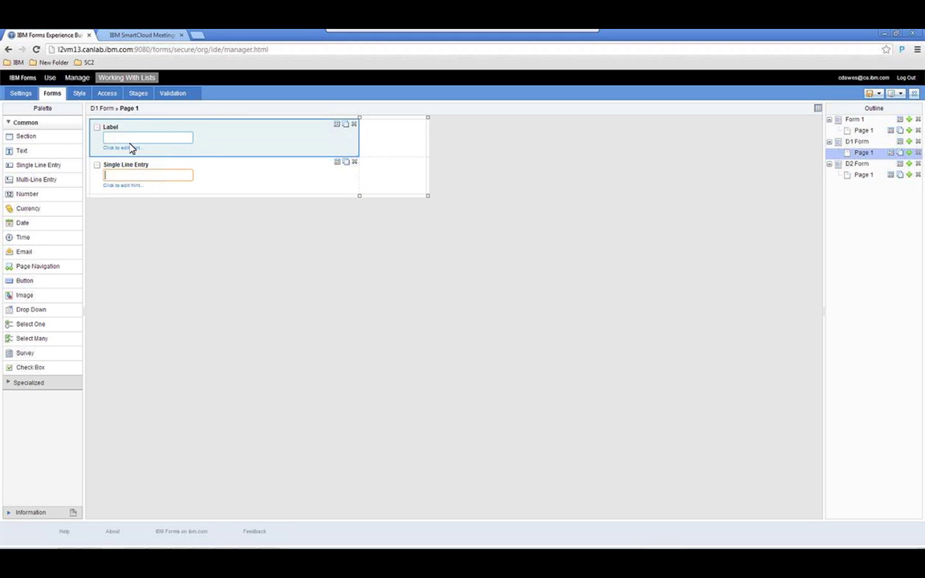
pyautogui.click(137, 172)
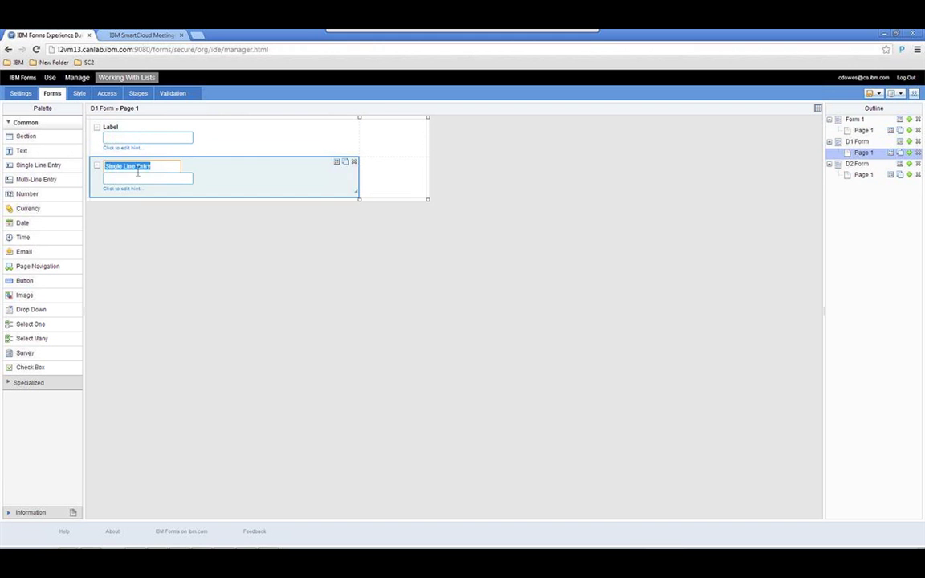
pyautogui.write('Value')
pyautogui.press('Return')
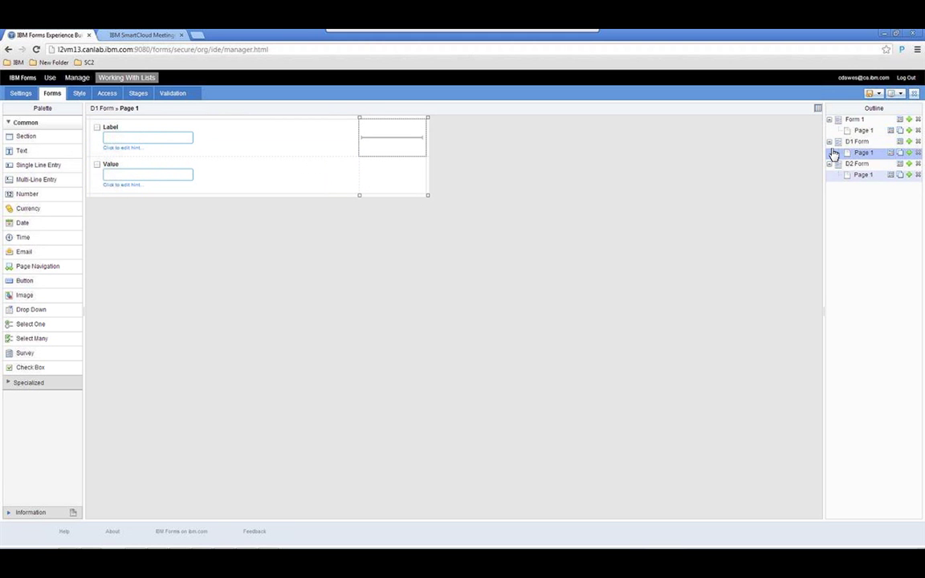
# - Add a drop-down titled D1 to Page 1 of D2 Form
pyautogui.click(863, 175)
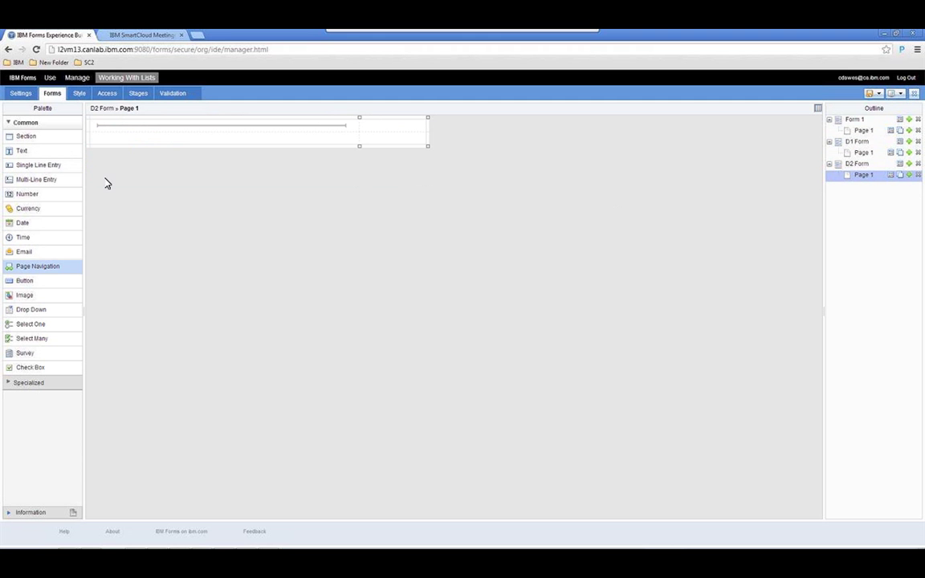
pyautogui.click(32, 309)
pyautogui.click(117, 127)
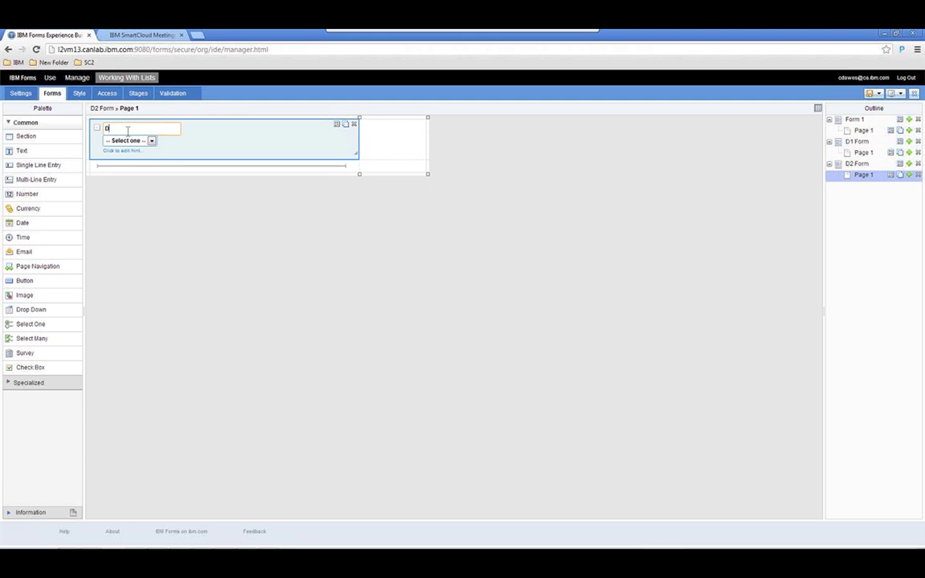
pyautogui.write('D1')
pyautogui.press('Return')
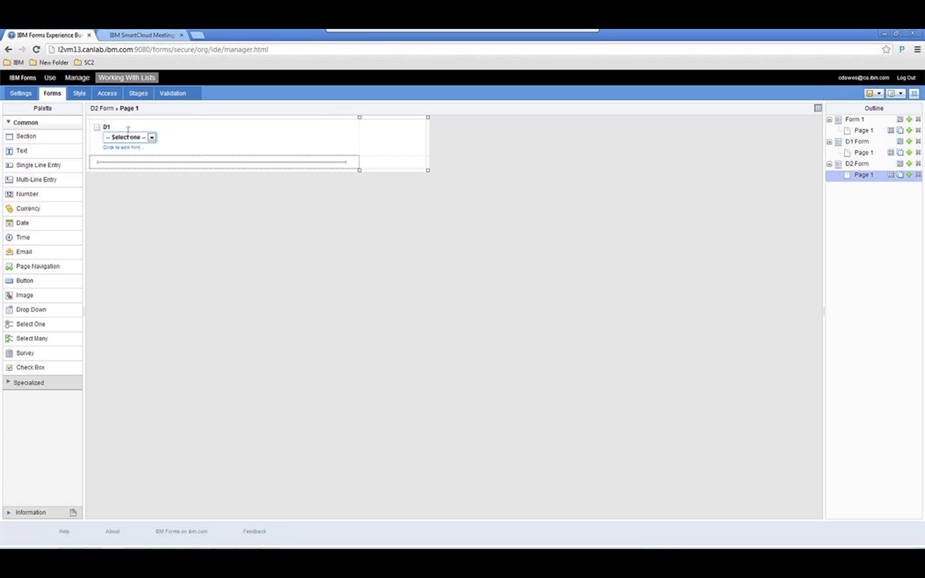
# - Add two single line entries titled "Label" and "Value" below the D1 drop-down in D2 Form
pyautogui.moveTo(36, 179); pyautogui.dragTo(132, 170)
pyautogui.click(44, 168)
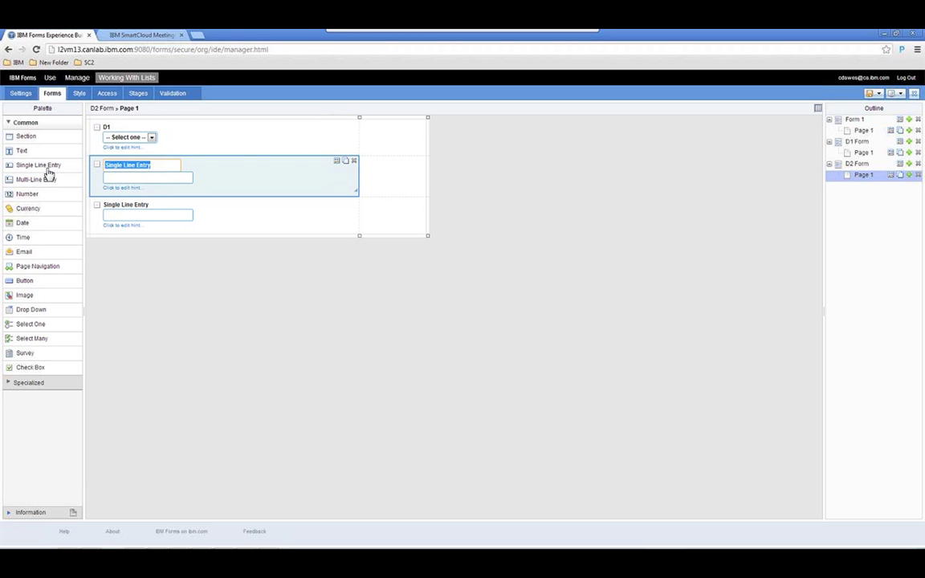
pyautogui.write('Label')
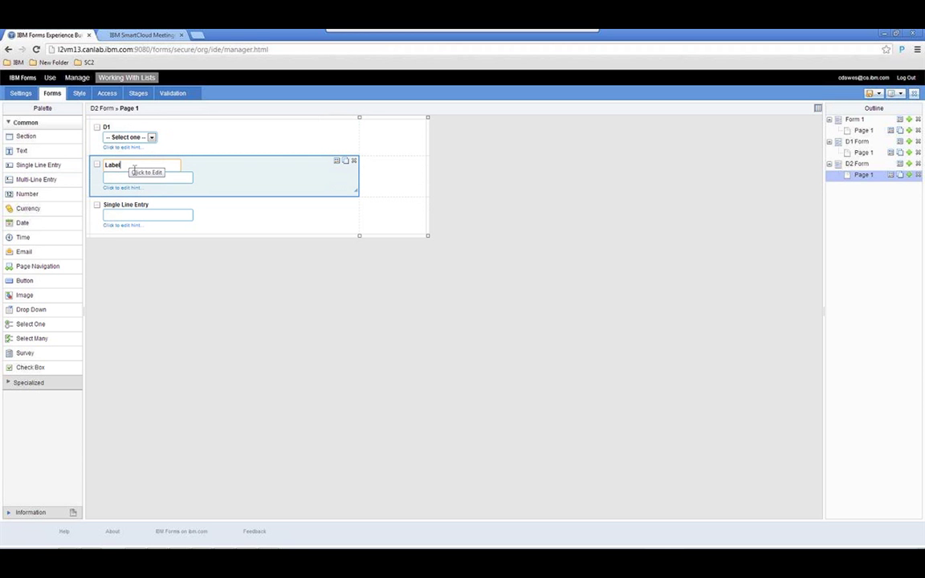
pyautogui.press('Tab')
pyautogui.write('Value')
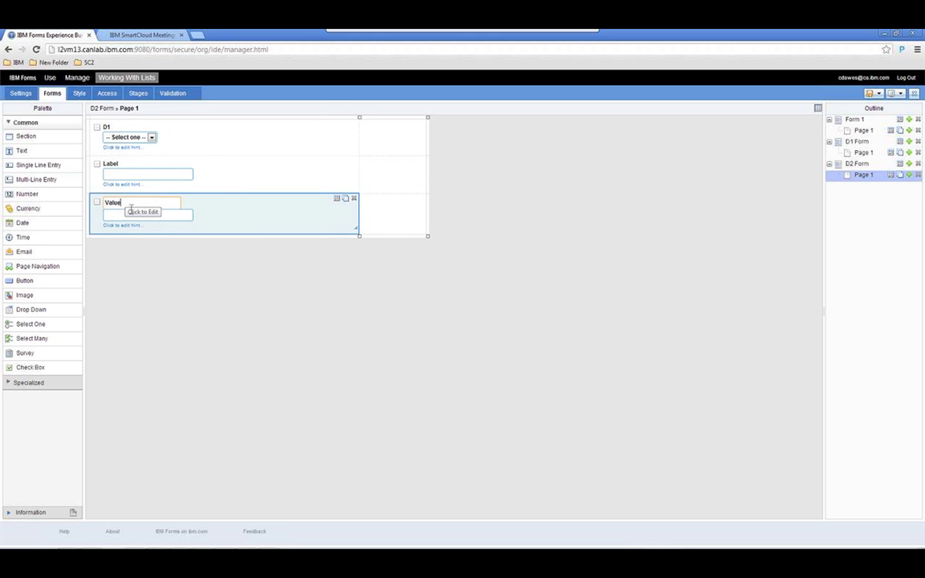
pyautogui.click(187, 153)
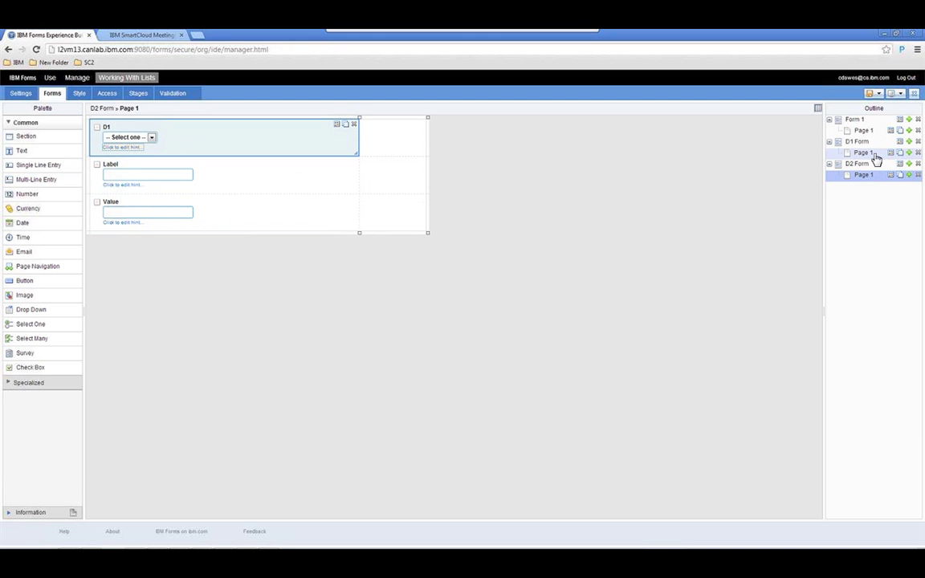
# - Add a stage to D2 Form between Start and End and title it "Active"
pyautogui.click(140, 94)
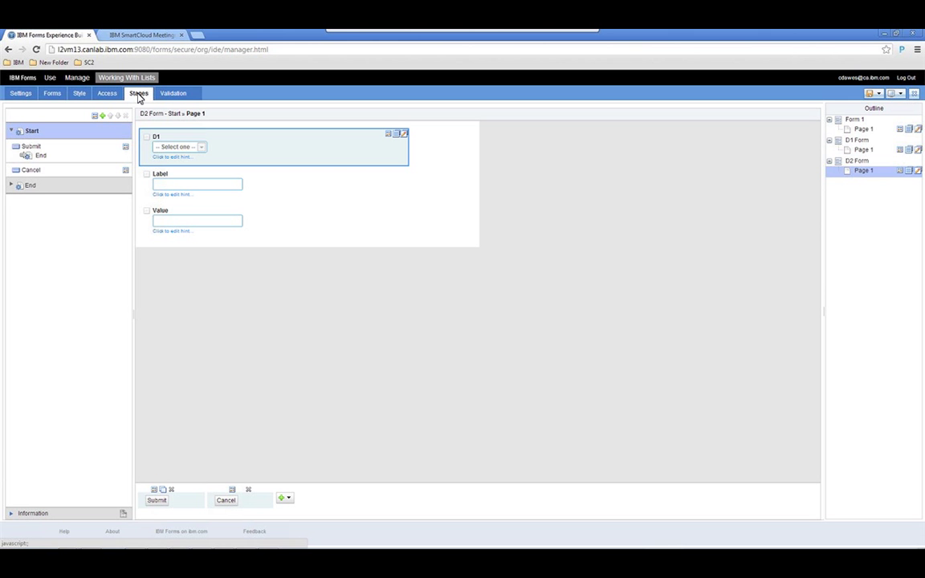
pyautogui.click(102, 116)
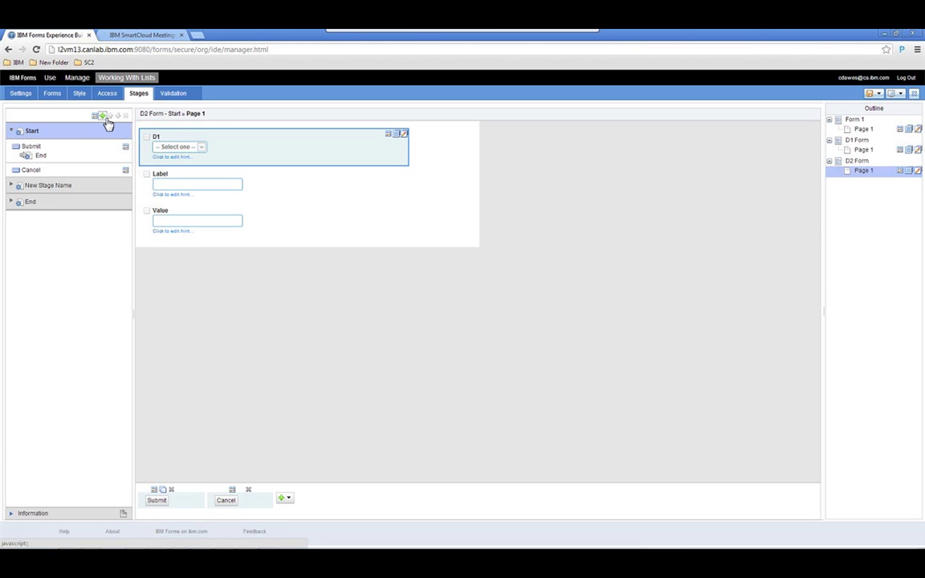
pyautogui.click(54, 186)
pyautogui.doubleClick(56, 180)
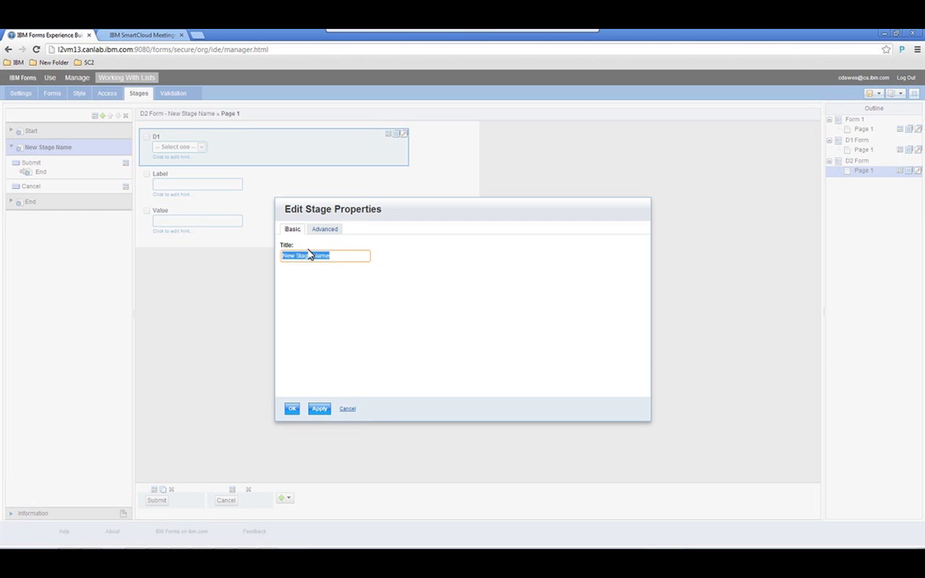
pyautogui.write('Active')
pyautogui.click(292, 409)
# - Rename the Active stage's Submit action to "Update" and set its next stage to Active
pyautogui.doubleClick(31, 163)
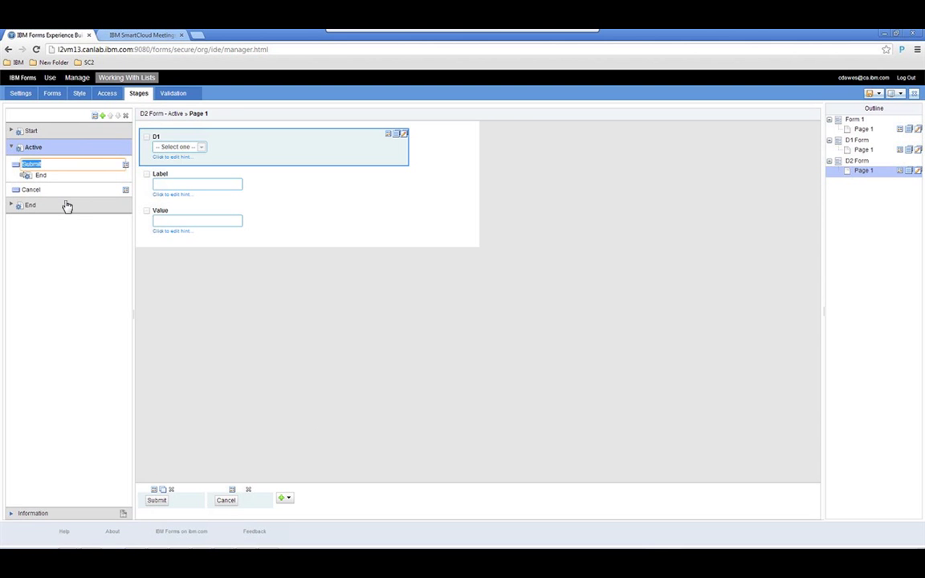
pyautogui.write('Update')
pyautogui.doubleClick(48, 175)
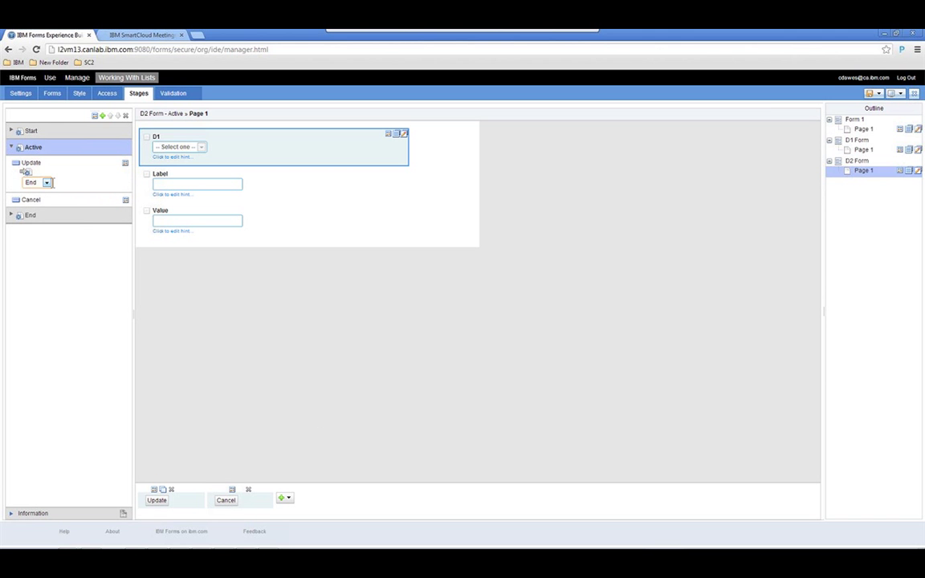
pyautogui.click(48, 183)
pyautogui.click(44, 192)
# - Set the next stage of the Start stage's Submit action in D2 Form to Active
pyautogui.click(31, 131)
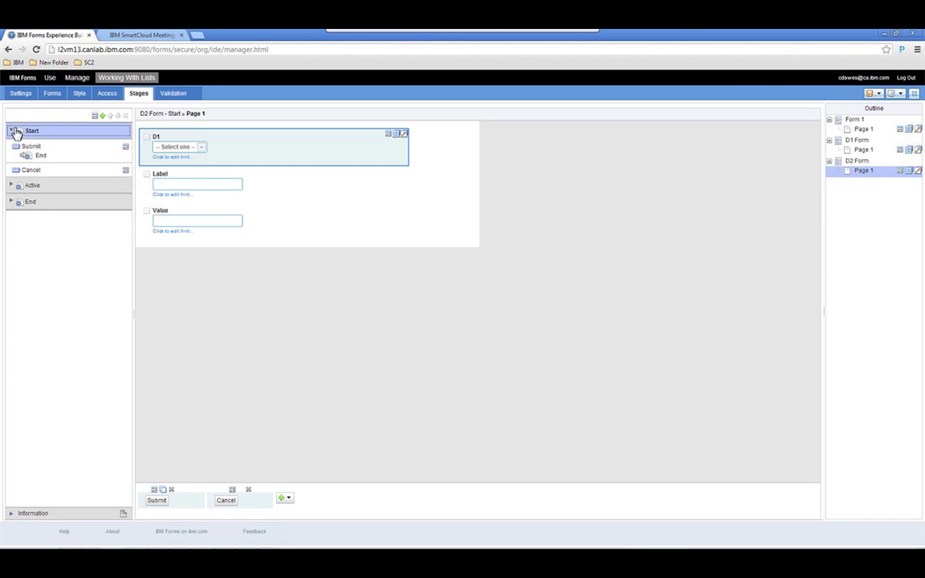
pyautogui.click(47, 167)
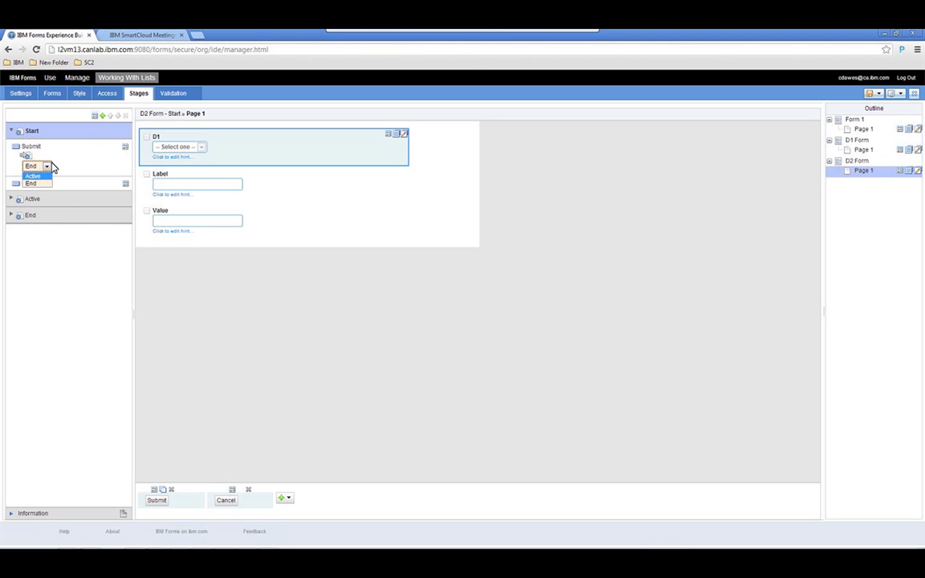
pyautogui.click(40, 176)
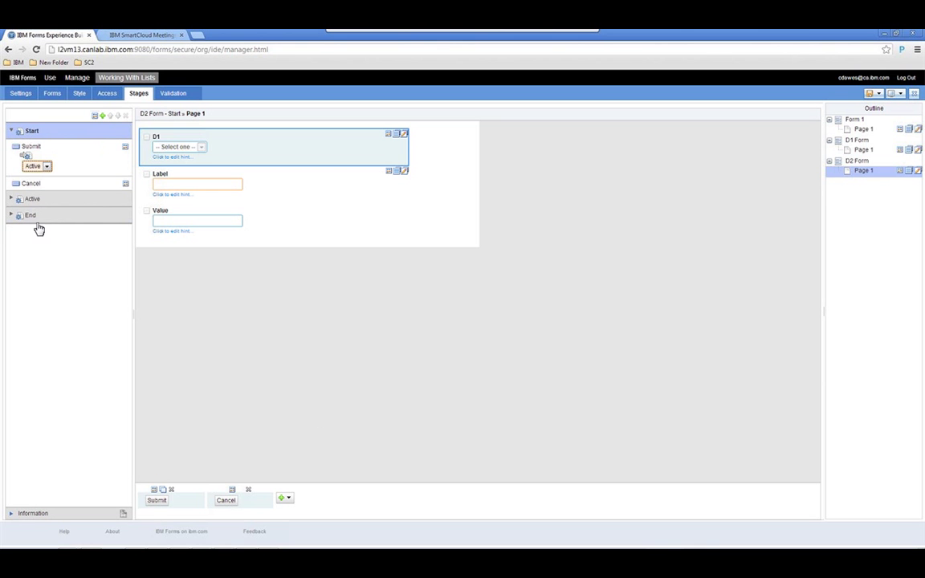
# - Add a stage to D1 Form between Start and End and title it "Active"
pyautogui.click(864, 150)
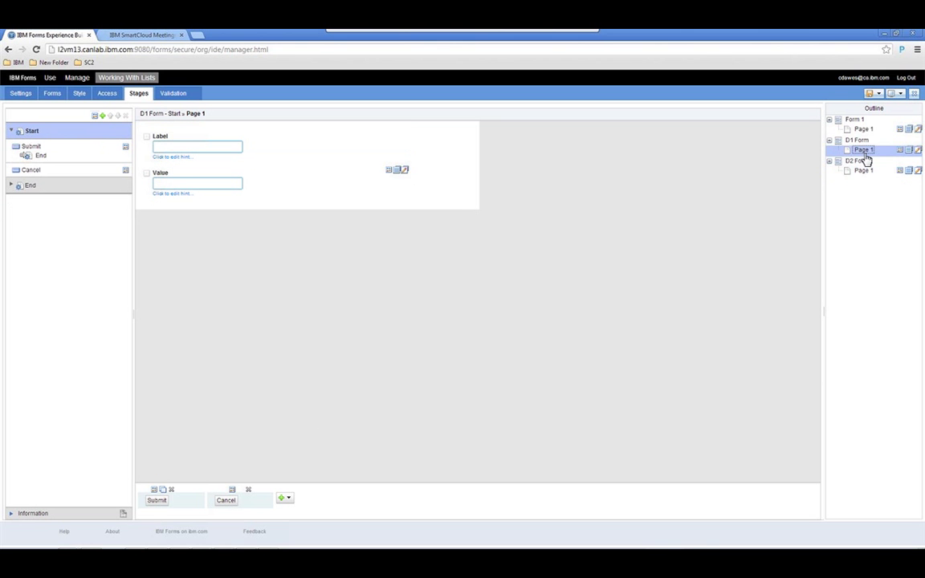
pyautogui.click(103, 116)
pyautogui.click(38, 186)
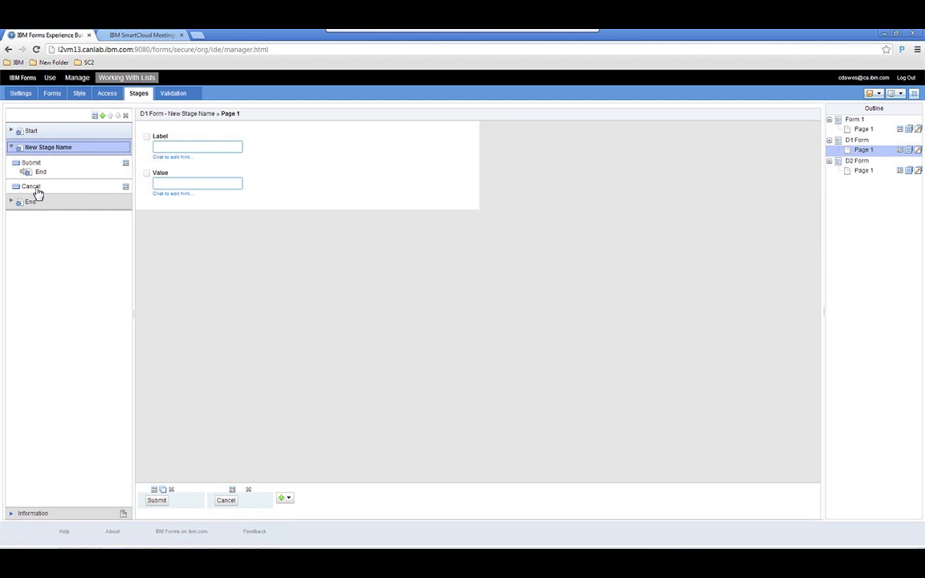
pyautogui.click(94, 116)
pyautogui.tripleClick(305, 254)
pyautogui.write('Active')
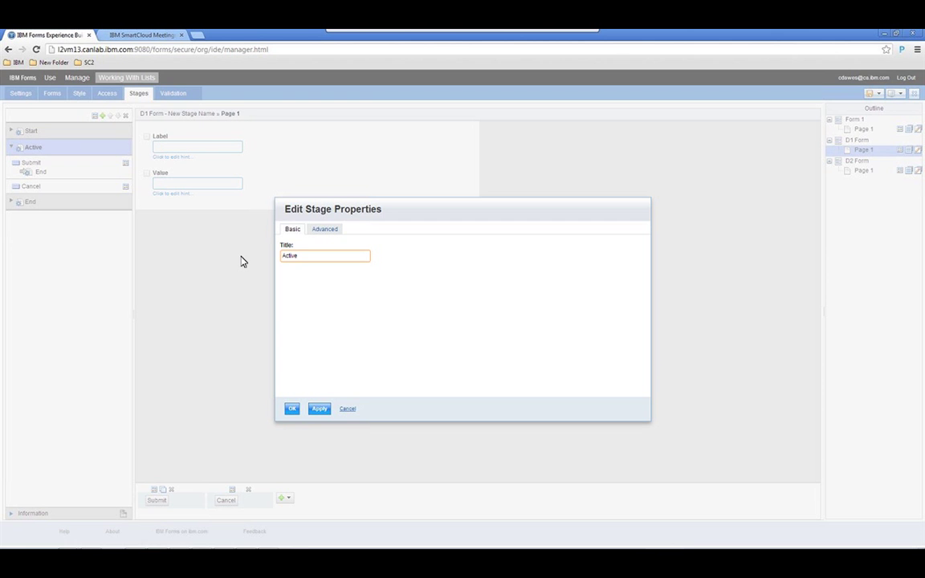
pyautogui.click(293, 409)
# - Rename the Submit action of D1 Form's Active stage to "Update" and set its next stage to Active
pyautogui.click(30, 163)
pyautogui.write('Update')
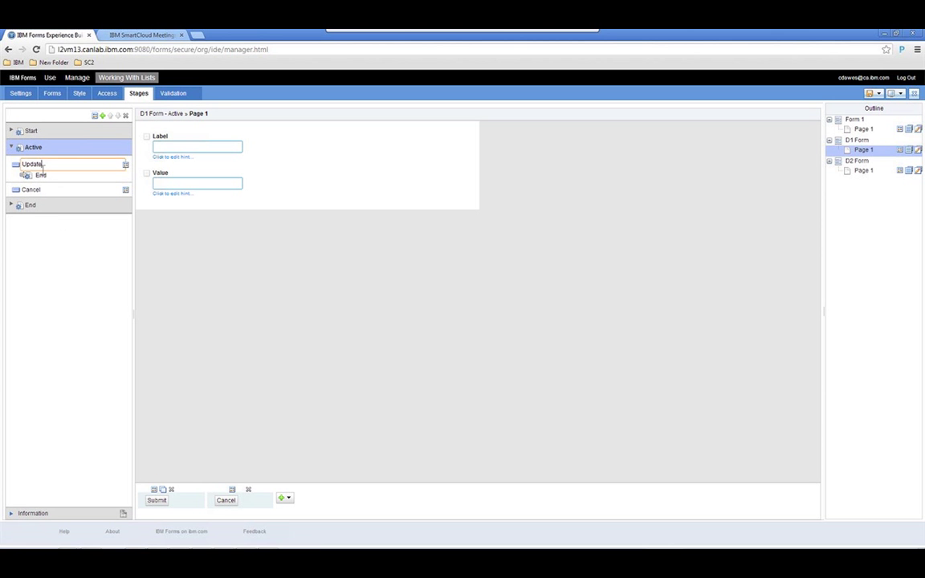
pyautogui.press('Return')
pyautogui.click(44, 182)
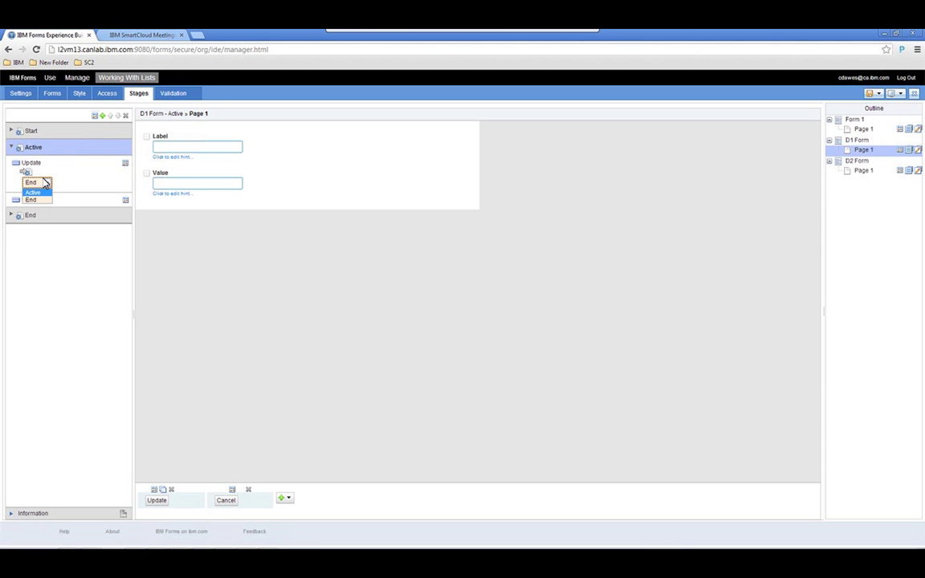
pyautogui.click(44, 193)
# - Set the next stage of the Start stage's Submit action in D1 Form to Active
pyautogui.click(16, 130)
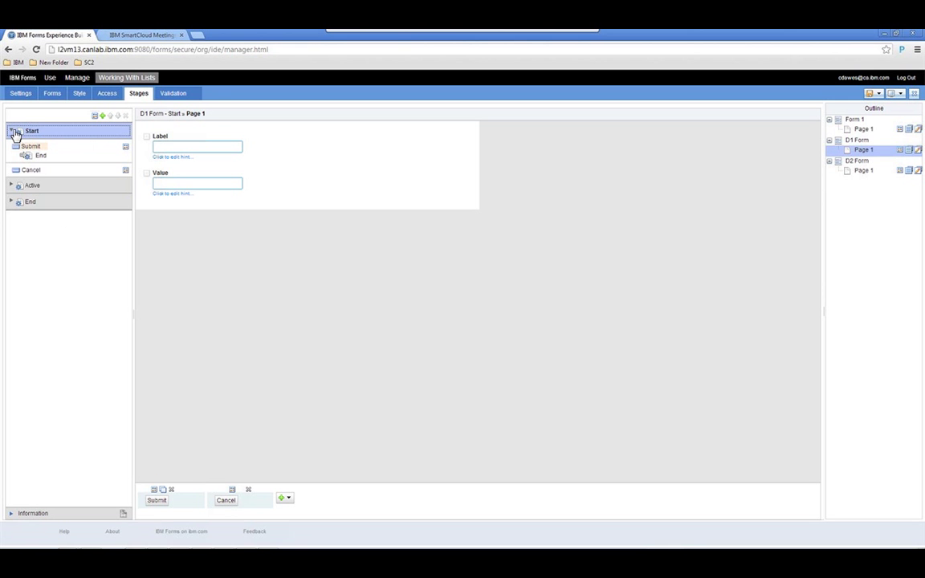
pyautogui.click(36, 148)
pyautogui.click(40, 159)
pyautogui.click(50, 165)
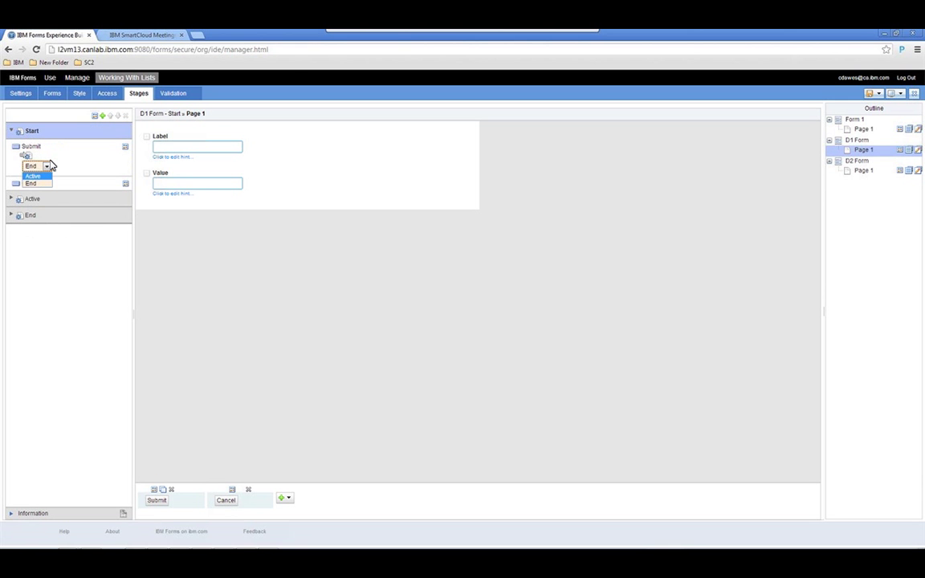
pyautogui.click(44, 176)
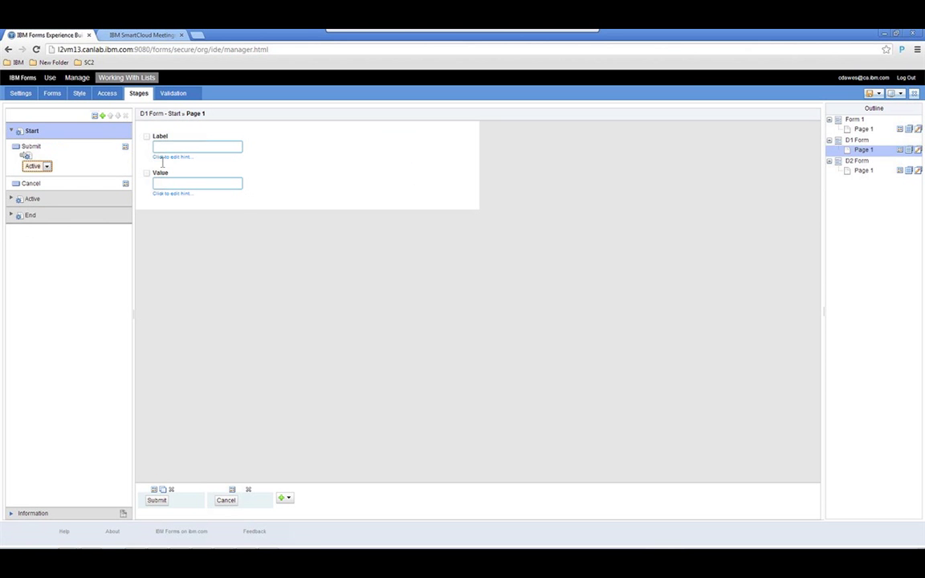
# - For D1 Form, move the Start stage's Create permission from Initiator to Administrator, and grant Initiator Read and Administrator Update in the Active stage
pyautogui.click(108, 94)
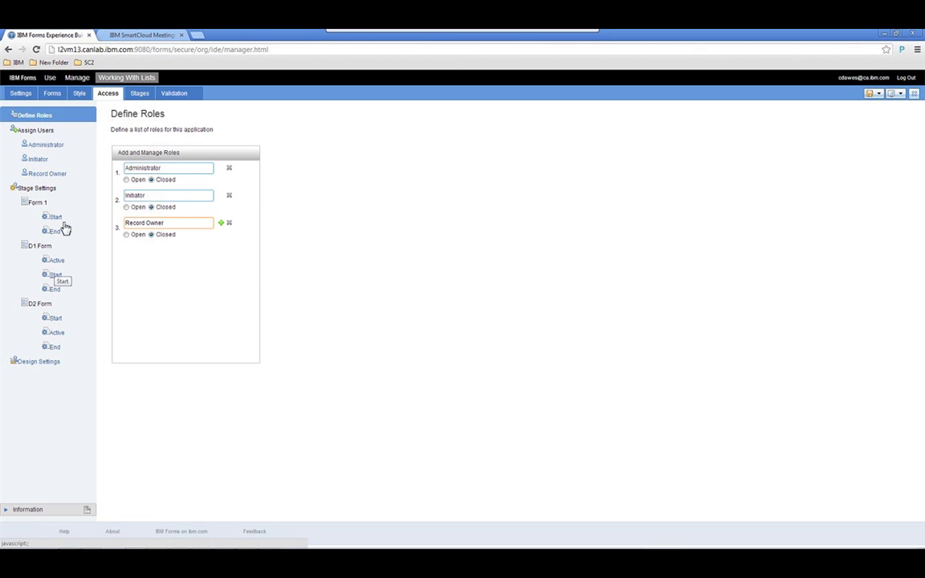
pyautogui.click(56, 275)
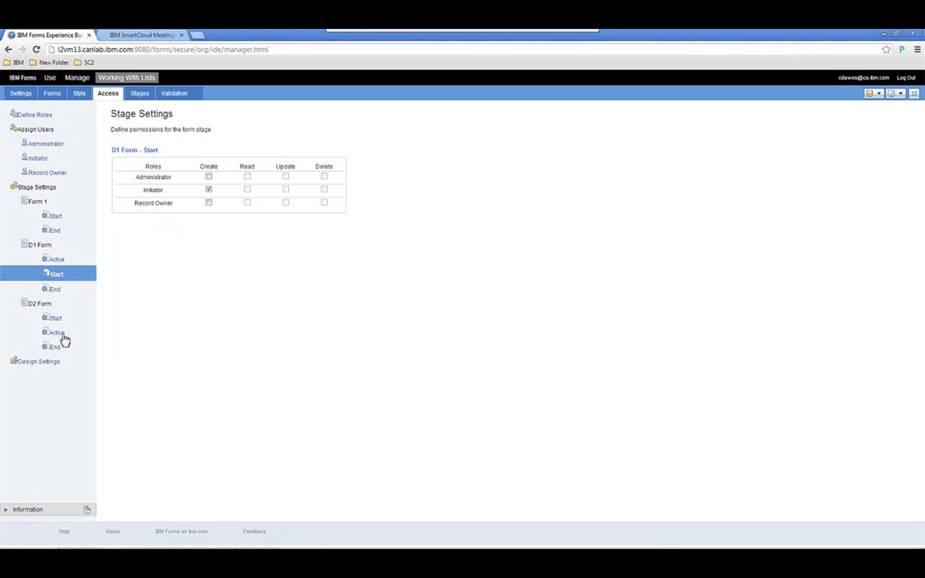
pyautogui.click(209, 191)
pyautogui.click(208, 177)
pyautogui.click(81, 258)
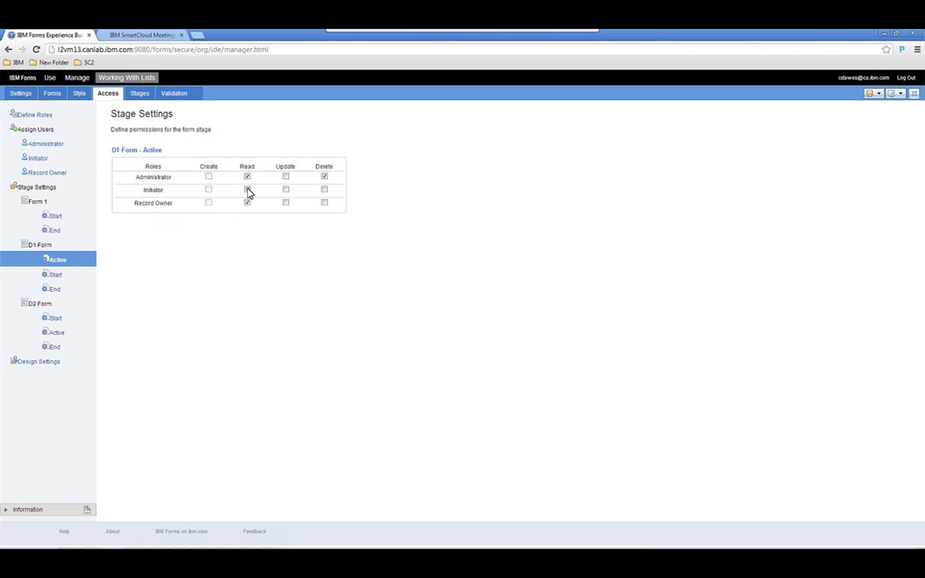
pyautogui.click(285, 177)
# - For D2 Form, move the Start stage's Create permission from Initiator to Administrator, and grant Initiator Read and Administrator Update in the Active stage
pyautogui.click(56, 319)
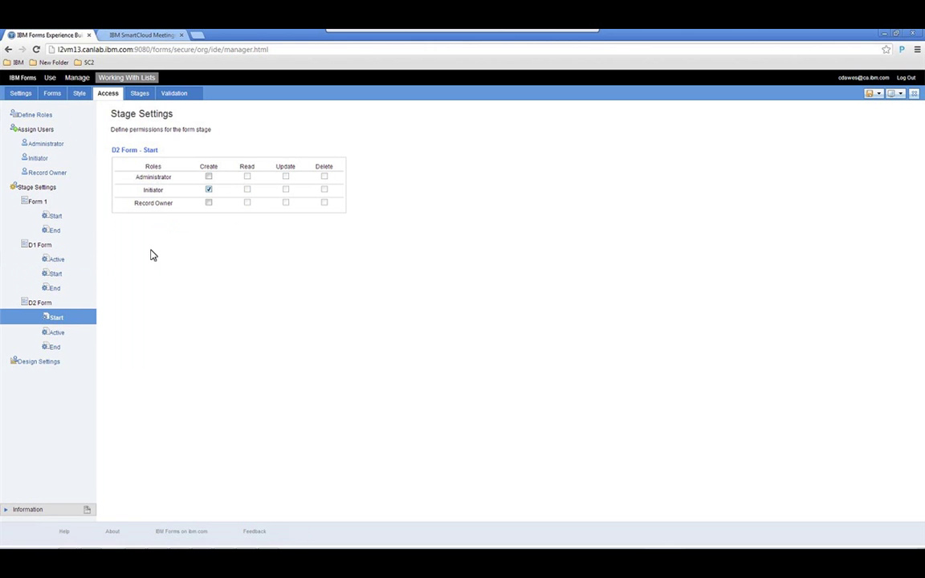
pyautogui.click(209, 189)
pyautogui.click(209, 177)
pyautogui.click(57, 333)
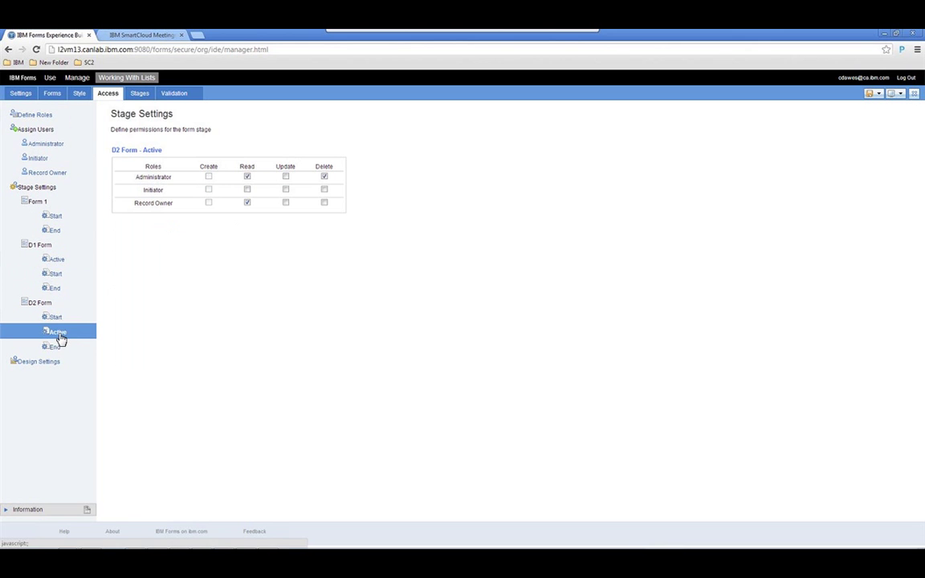
pyautogui.click(247, 191)
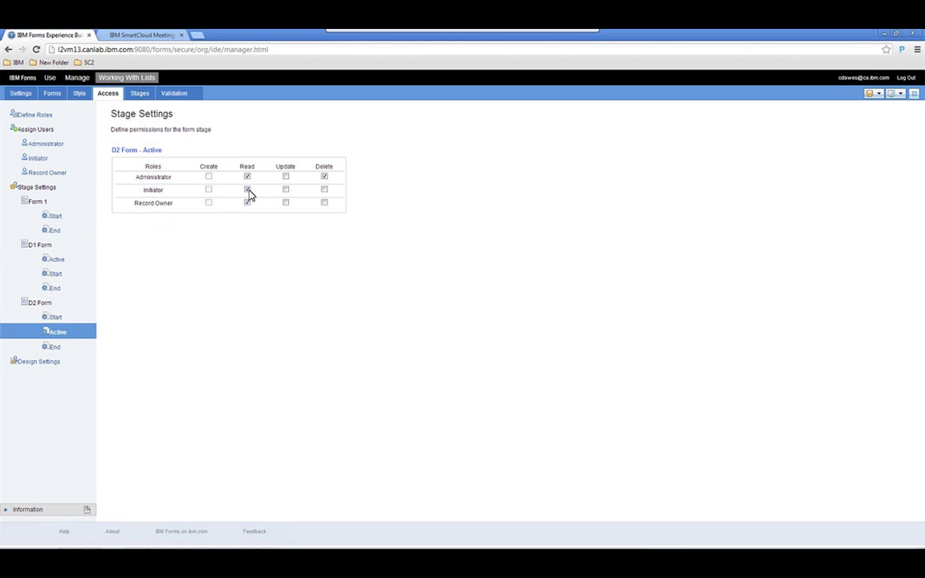
pyautogui.click(286, 176)
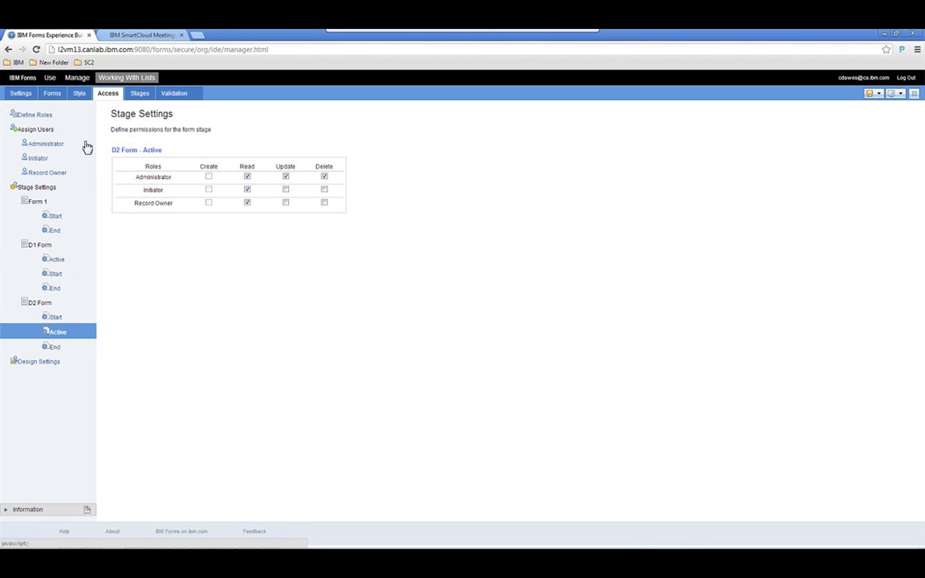
# - Save the application and set the option type of Form 1's D1 drop-down to Use a Service
pyautogui.click(53, 93)
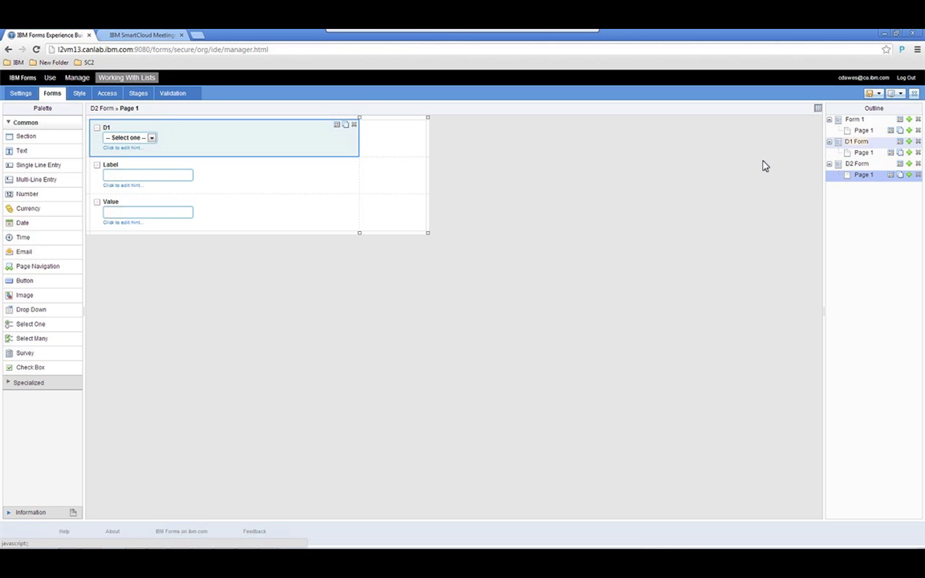
pyautogui.click(870, 93)
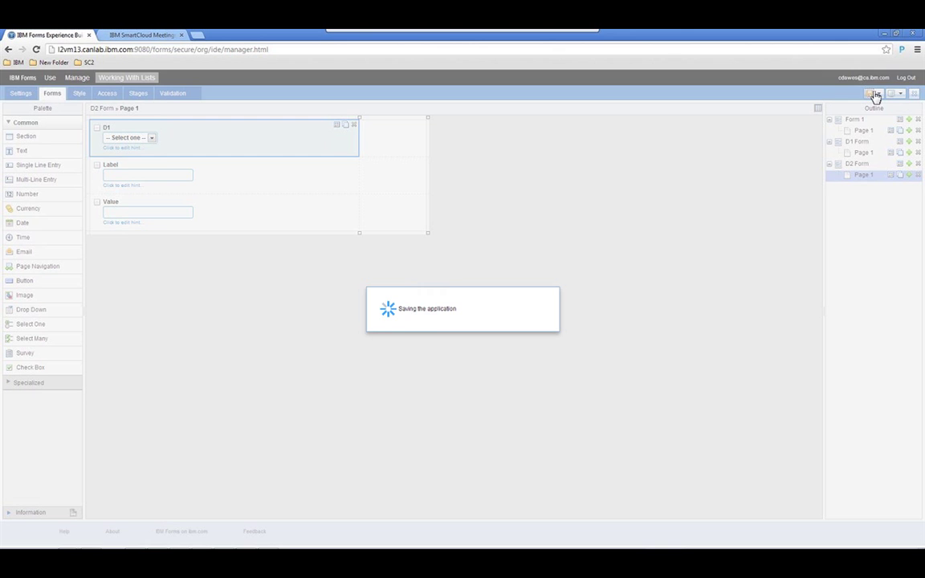
pyautogui.click(856, 131)
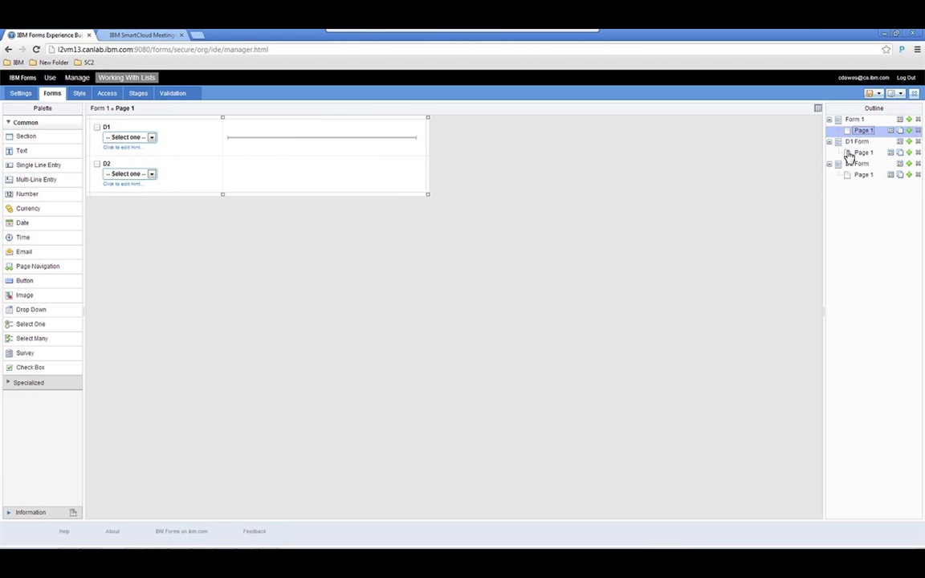
pyautogui.click(200, 125)
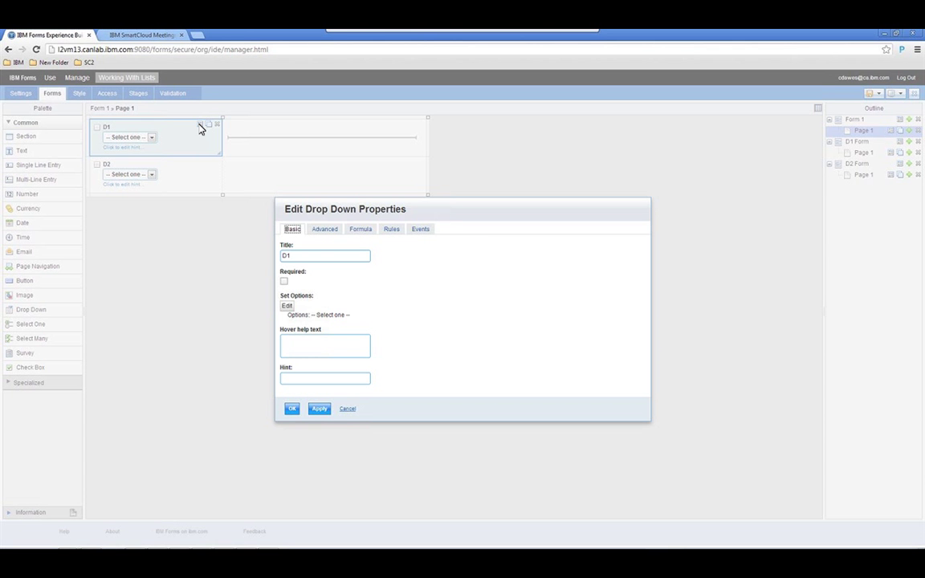
pyautogui.click(288, 308)
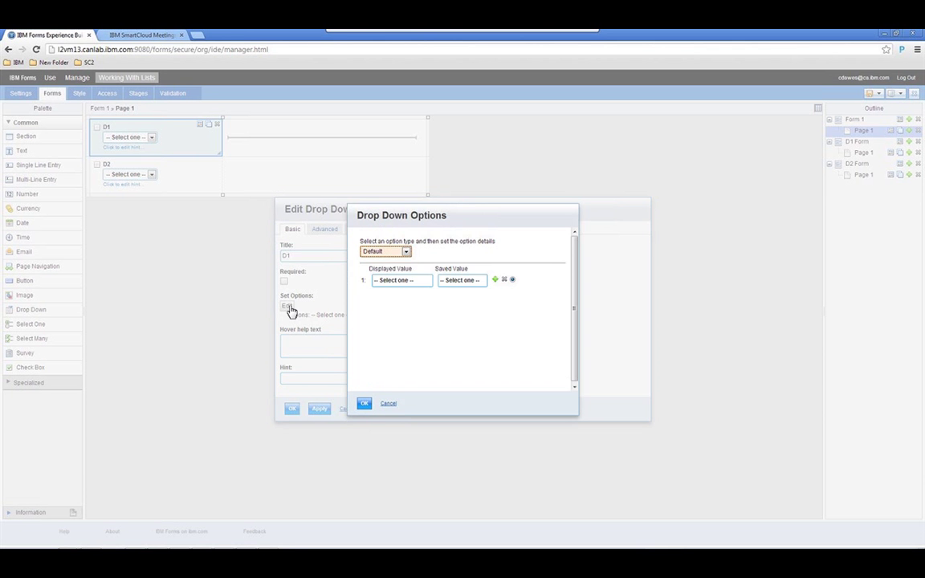
pyautogui.hotkey('alt', 'Down')
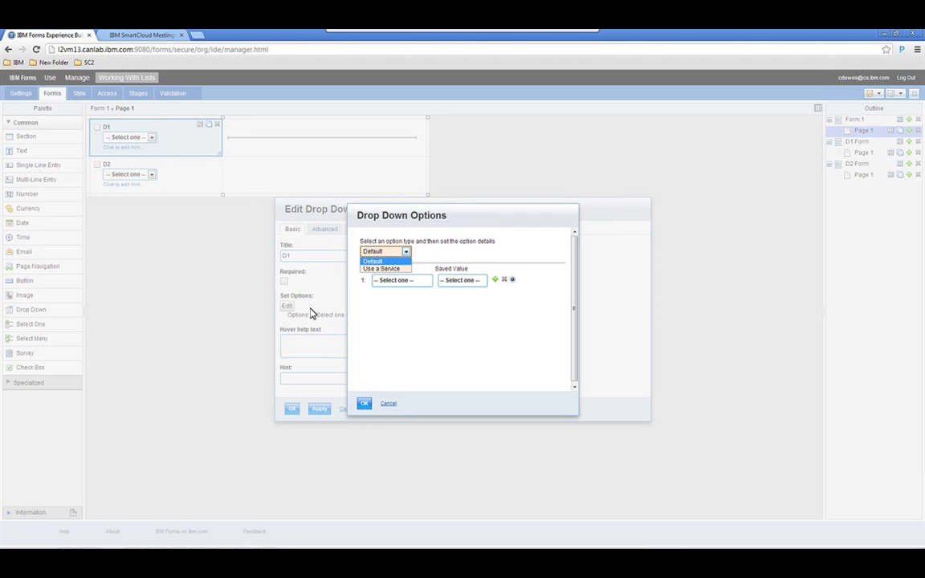
pyautogui.click(386, 269)
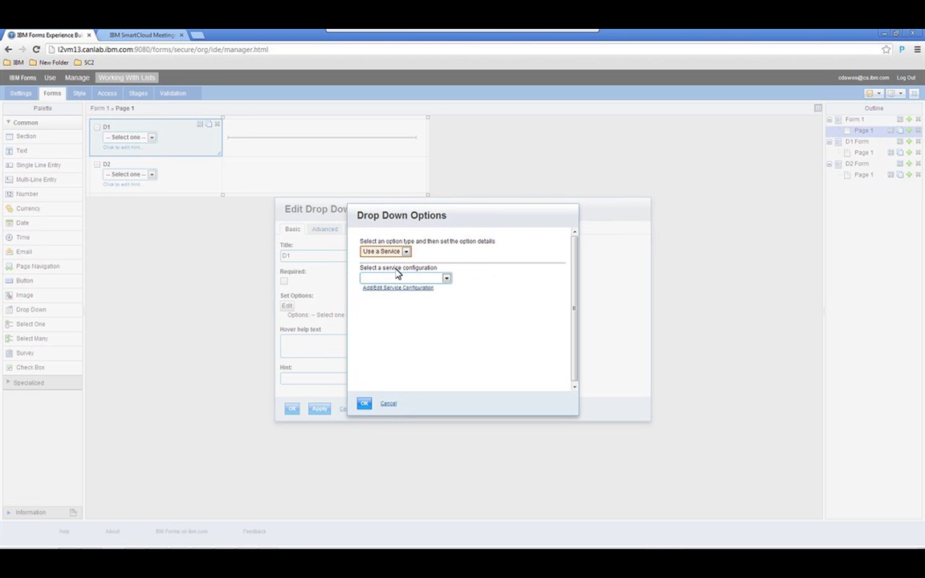
# - Add a service configuration for D1, searching the IBM Forms Experience Builder Applications catalog for "Working With Lists" and selecting Working With Lists / D1 Form / Search
pyautogui.click(416, 287)
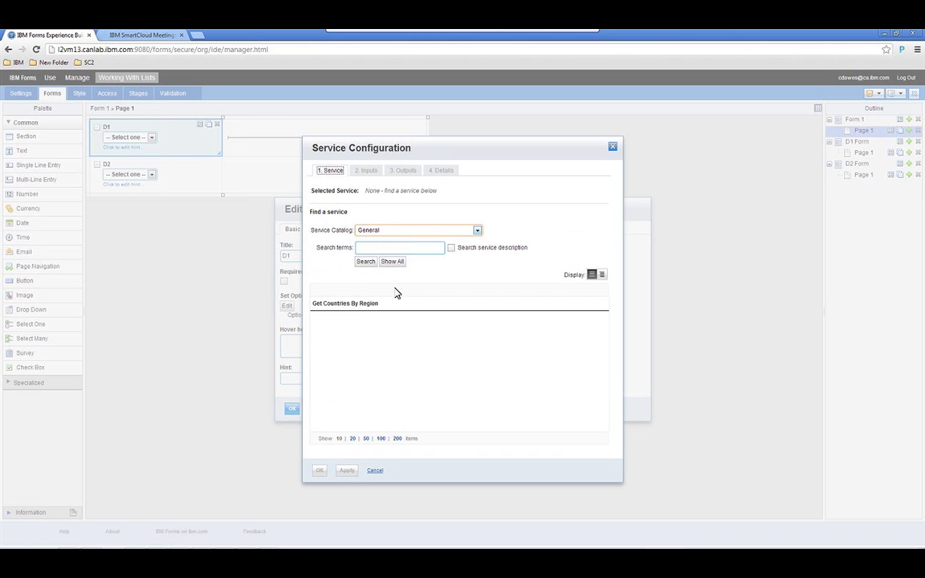
pyautogui.click(417, 230)
pyautogui.click(415, 245)
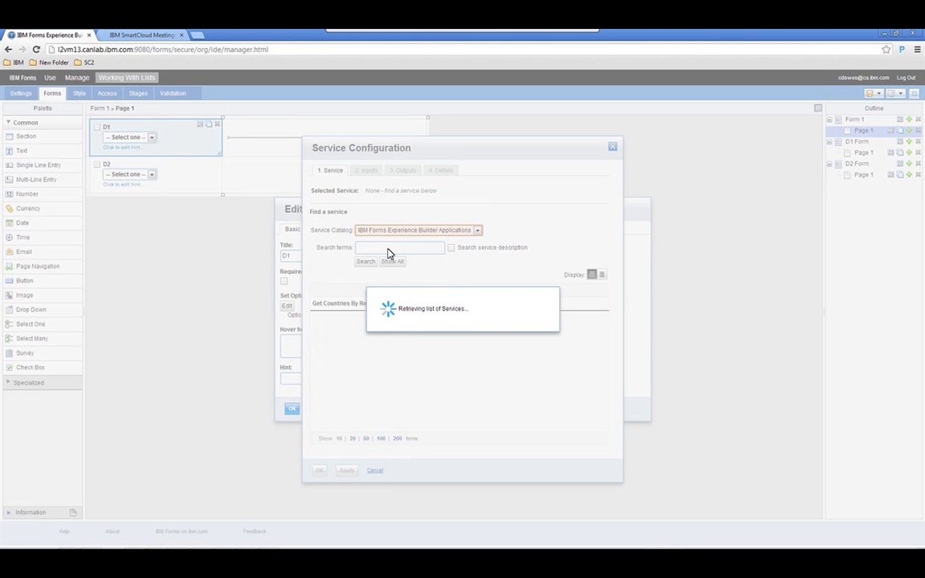
pyautogui.click(389, 250)
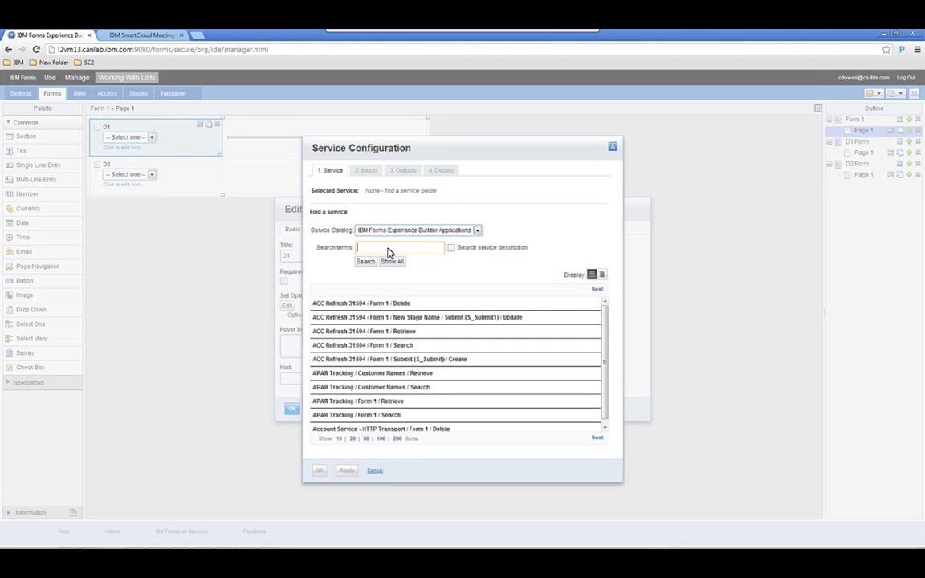
pyautogui.write('Working With Lists')
pyautogui.click(367, 263)
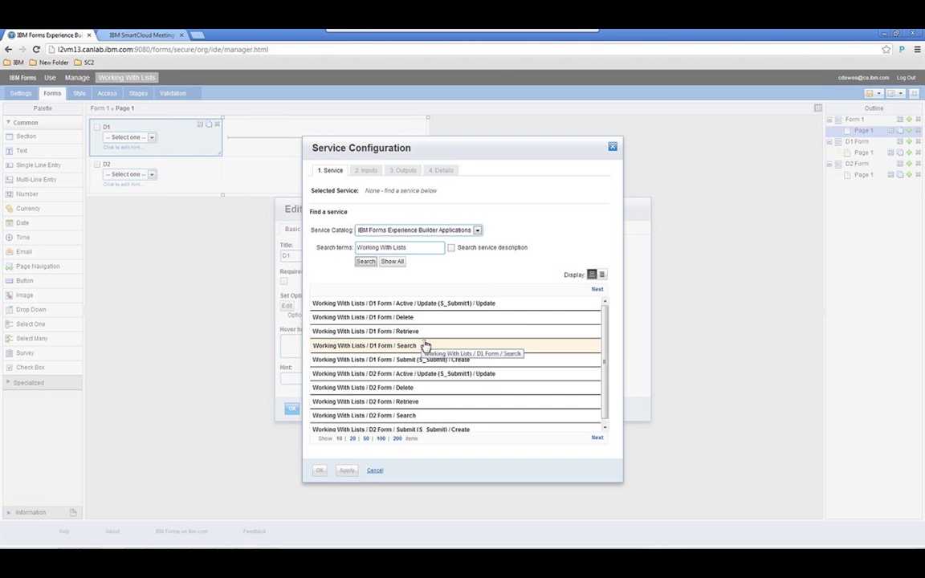
pyautogui.click(419, 350)
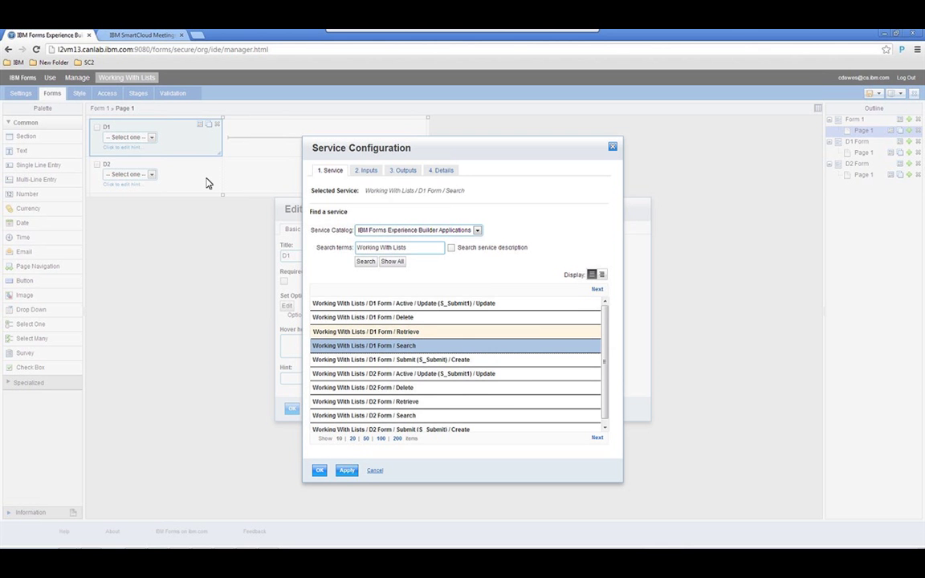
# - In D1's service outputs, assign the searched records' "Label" result to the Displayed Value of D1's options
pyautogui.click(367, 171)
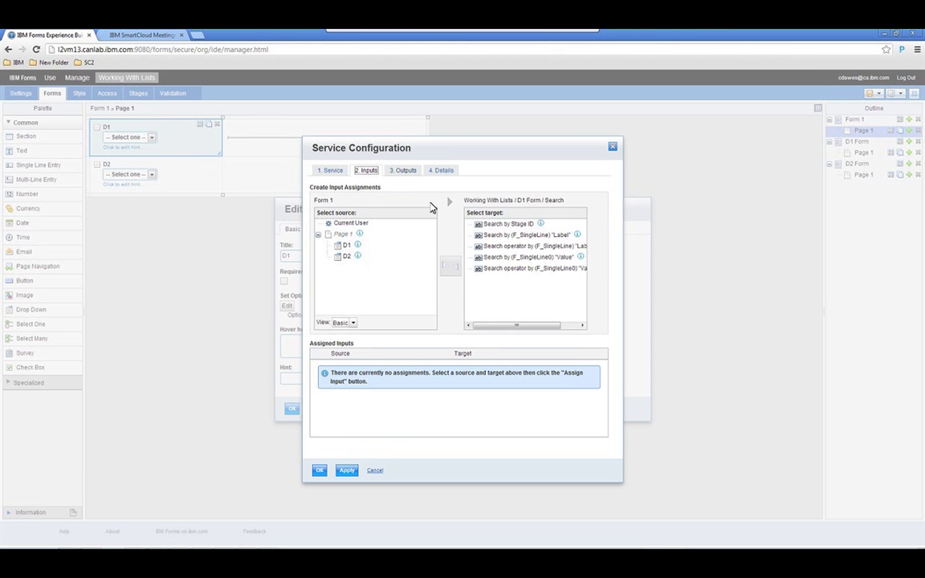
pyautogui.click(404, 171)
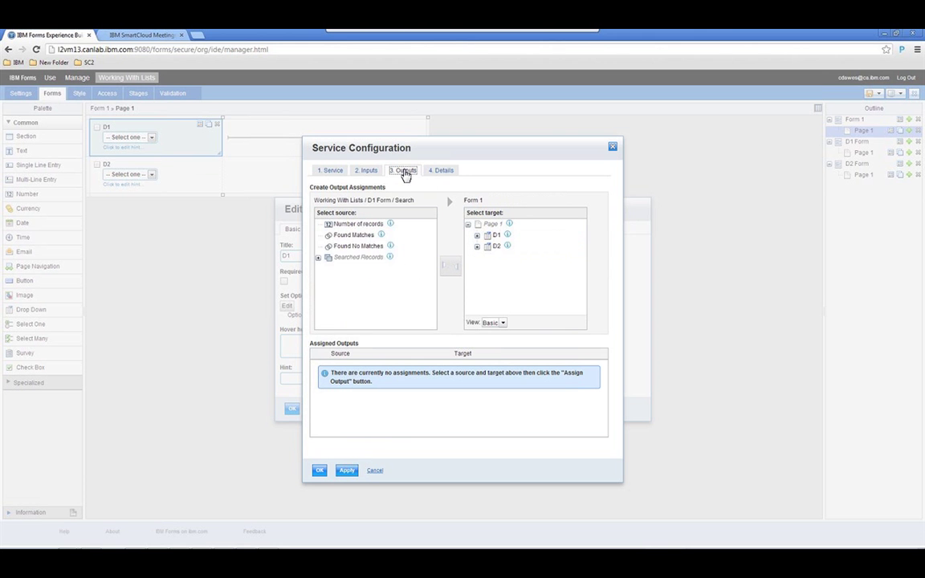
pyautogui.doubleClick(366, 258)
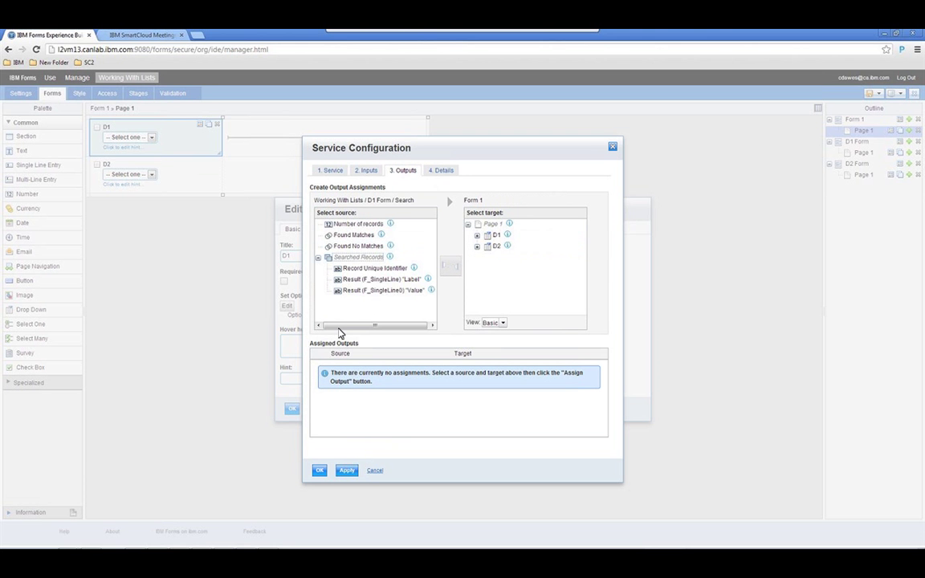
pyautogui.click(406, 281)
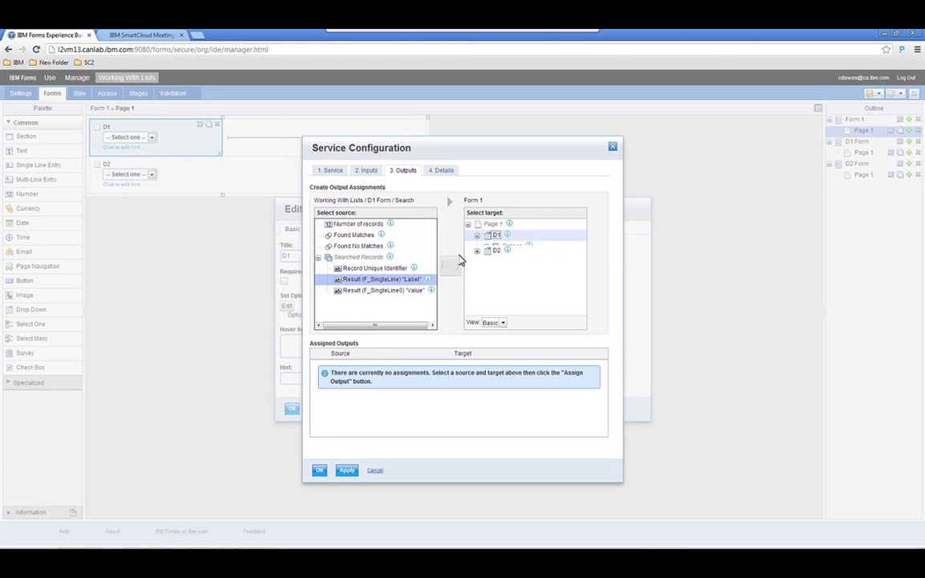
pyautogui.click(479, 235)
pyautogui.click(530, 270)
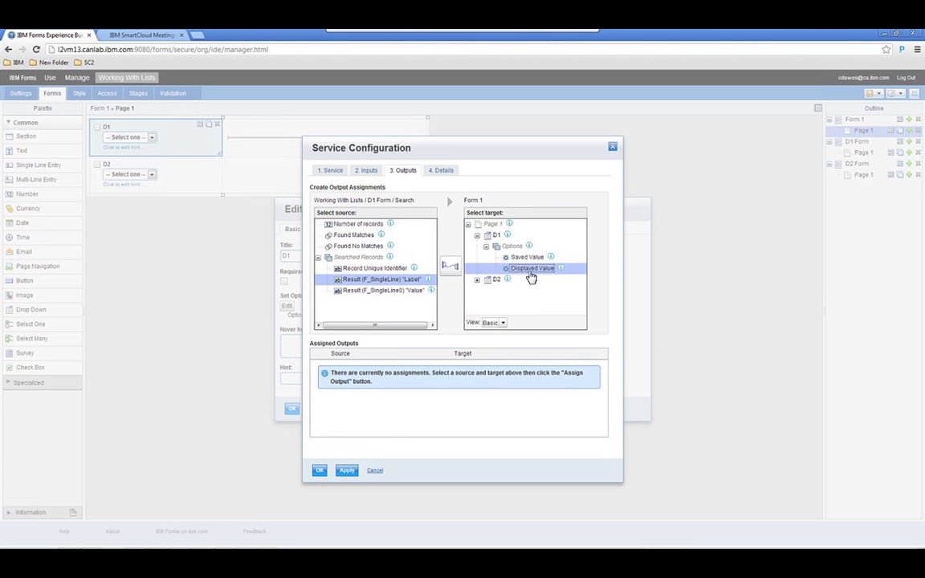
pyautogui.click(451, 267)
# - Assign the "Value" result to the Saved Value of D1's options and accept the service configuration and drop-down properties
pyautogui.click(430, 290)
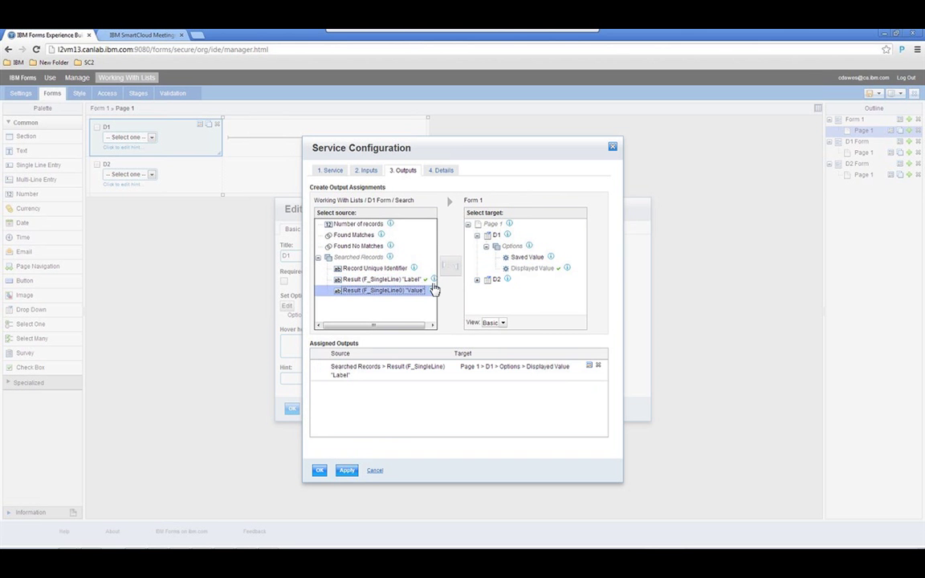
pyautogui.click(526, 257)
pyautogui.click(451, 266)
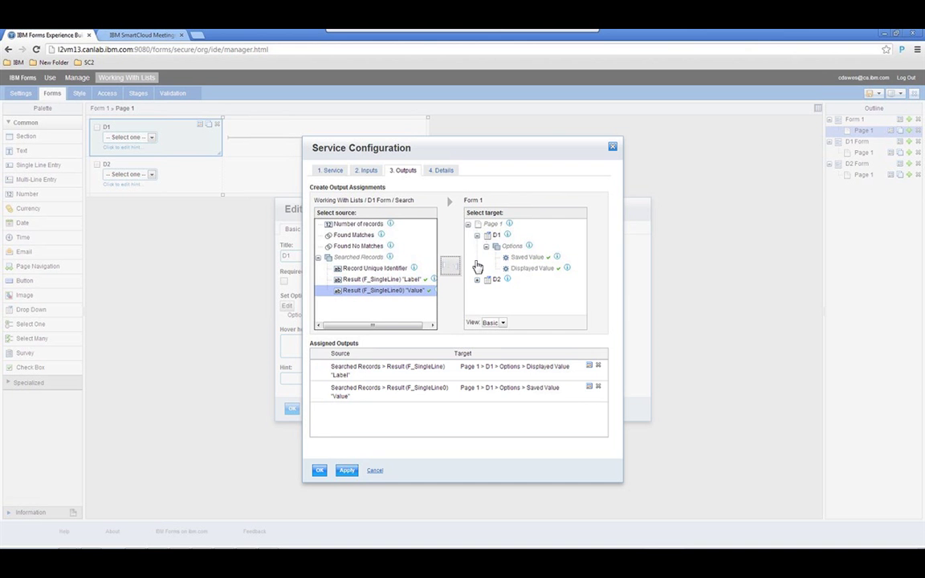
pyautogui.click(320, 469)
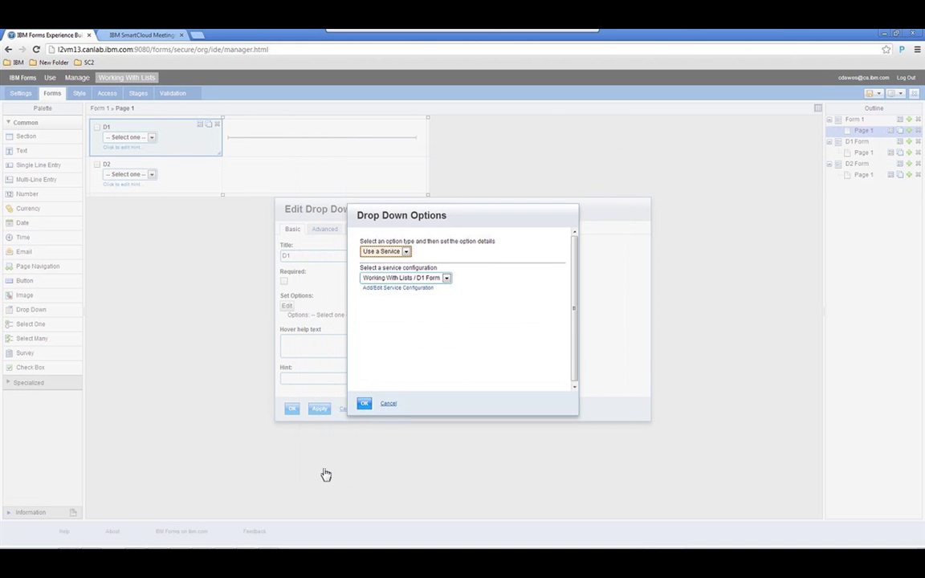
pyautogui.click(363, 404)
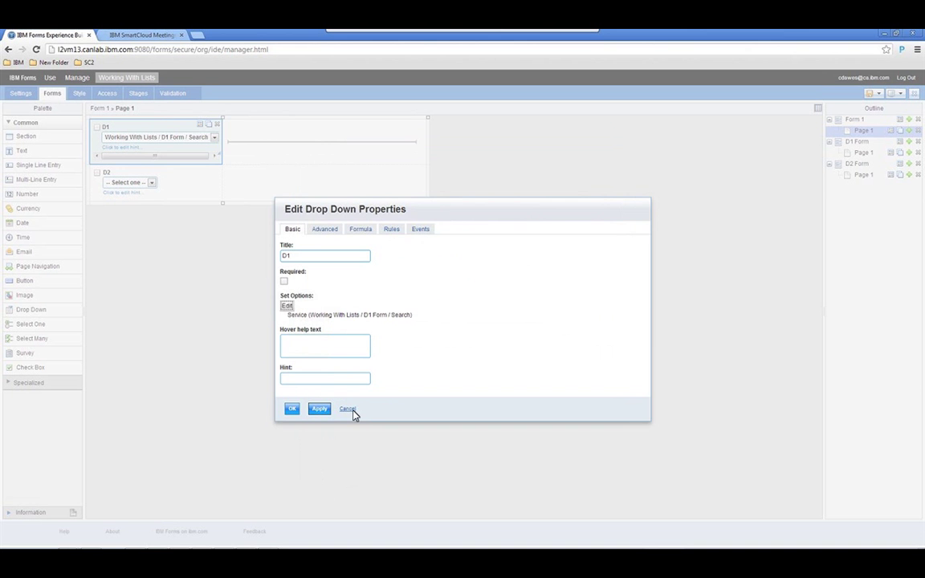
pyautogui.click(295, 409)
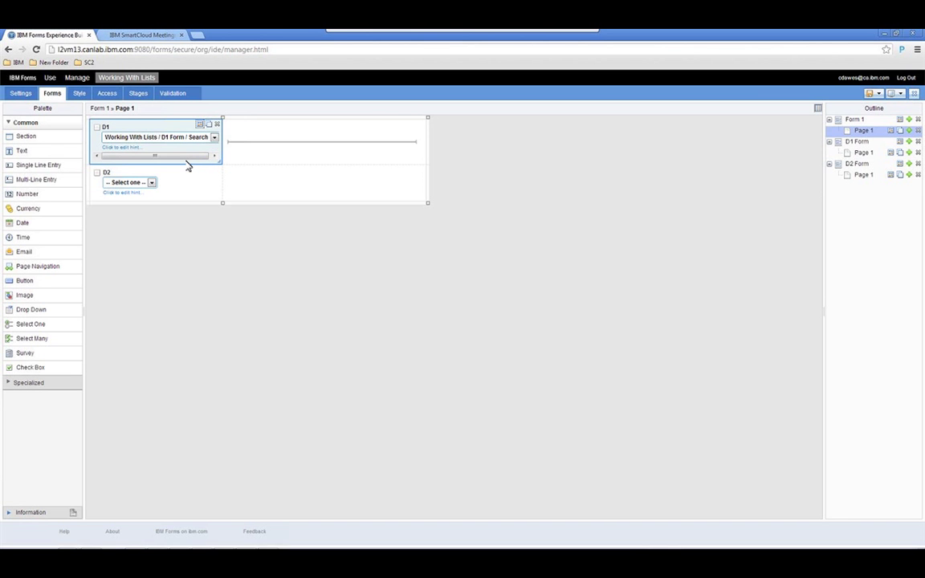
# - Save the application and deploy Working With Lists from the application manager with the default deployment settings
pyautogui.click(869, 94)
pyautogui.click(77, 78)
pyautogui.click(156, 174)
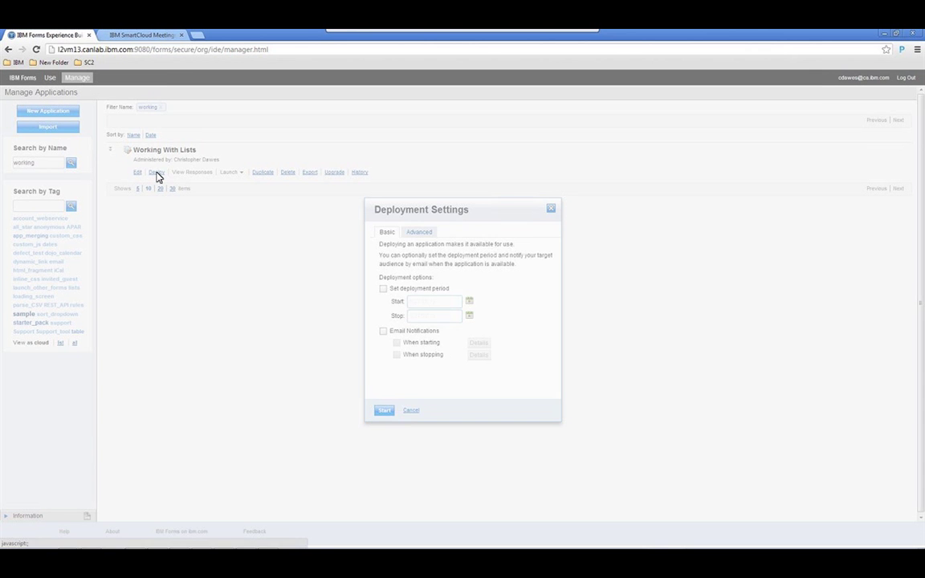
pyautogui.click(383, 410)
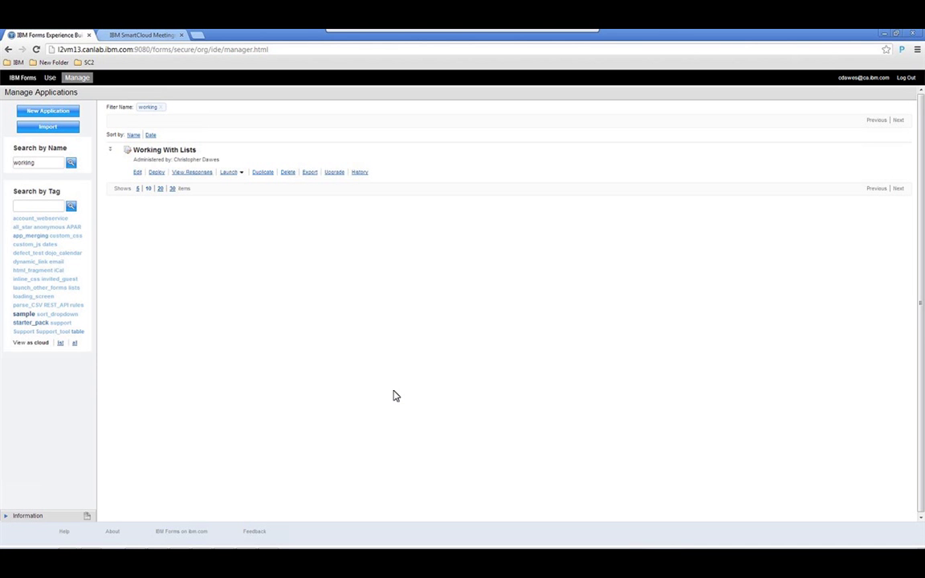
# - Launch D1 Form and submit a record with Label 1 and Value 1
pyautogui.click(241, 172)
pyautogui.click(261, 191)
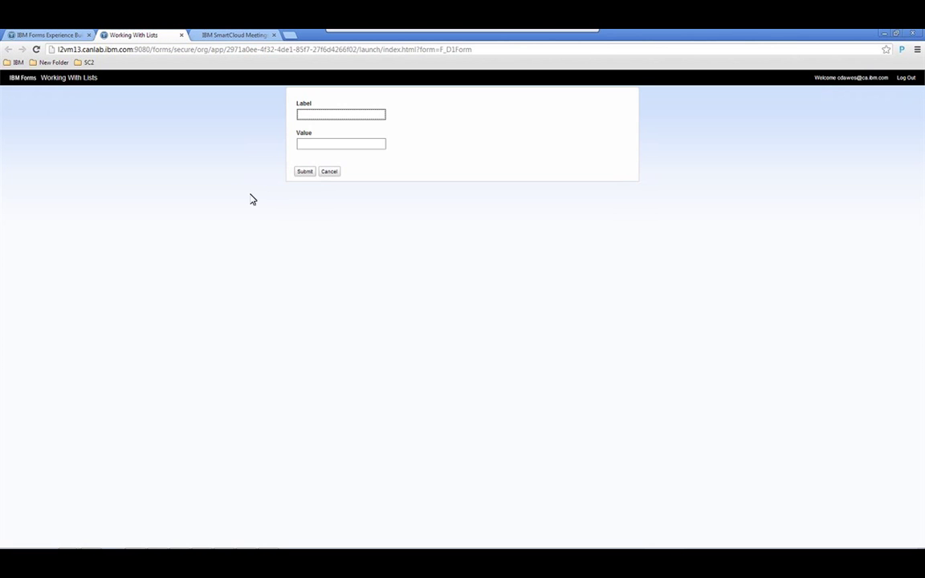
pyautogui.write('1')
pyautogui.click(308, 145)
pyautogui.write('1')
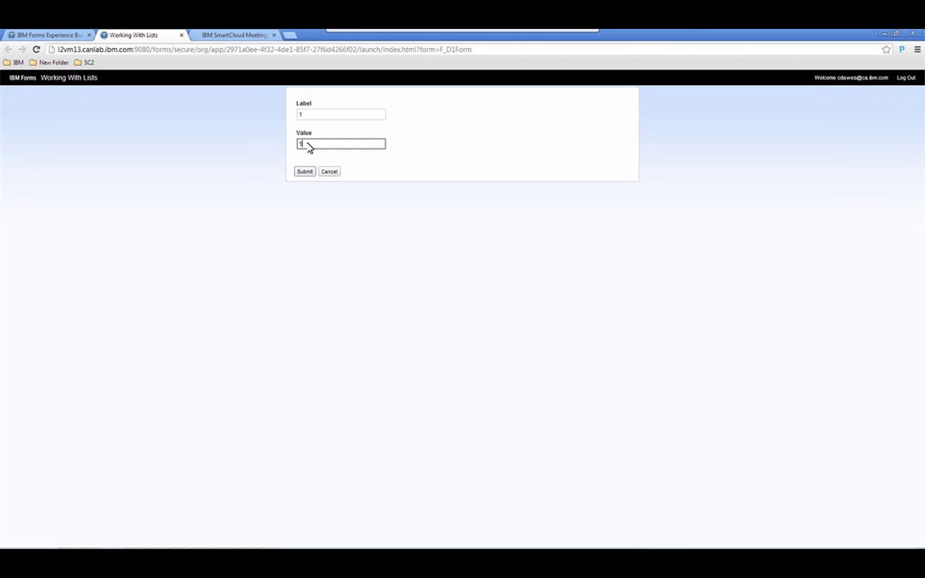
pyautogui.click(305, 171)
pyautogui.press('Return')
# - Submit two more D1 Form records, Label 2 with Value 2 and Label 3 with Value 3, and close the form
pyautogui.write('2')
pyautogui.click(314, 145)
pyautogui.write('2')
pyautogui.click(311, 172)
pyautogui.write('3')
pyautogui.press('Tab')
pyautogui.write('3')
pyautogui.press('Return')
pyautogui.click(181, 36)
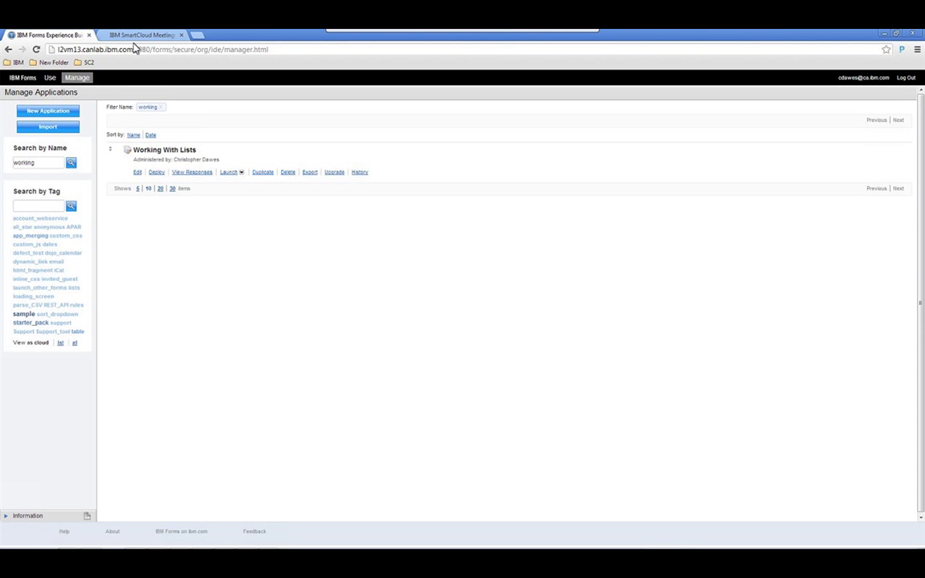
# - Launch Form 1 and check the options offered by the D1 drop-down
pyautogui.click(240, 172)
pyautogui.click(259, 181)
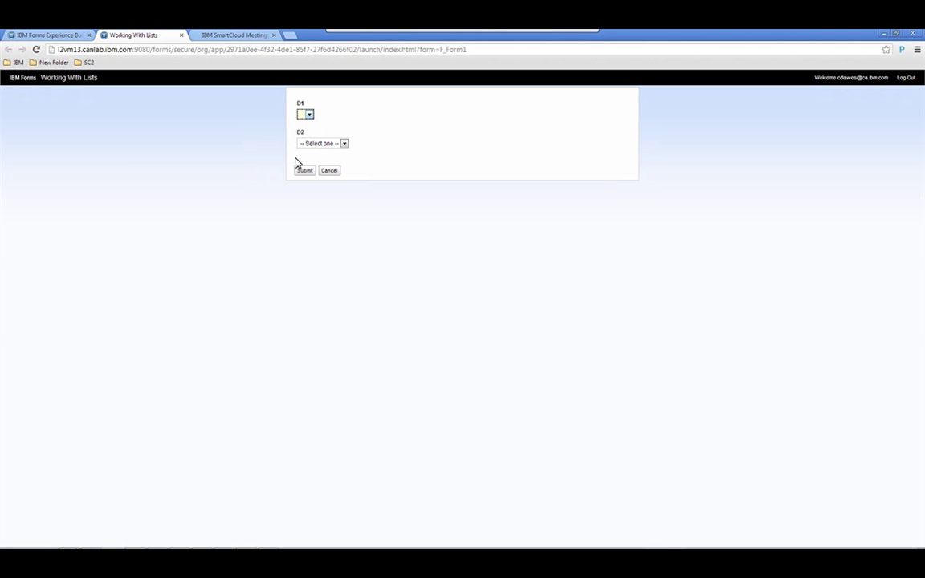
pyautogui.click(310, 115)
# - Launch D1 Form again from the application manager, submit a record with Label 4 and Value 4, and close the form
pyautogui.click(63, 36)
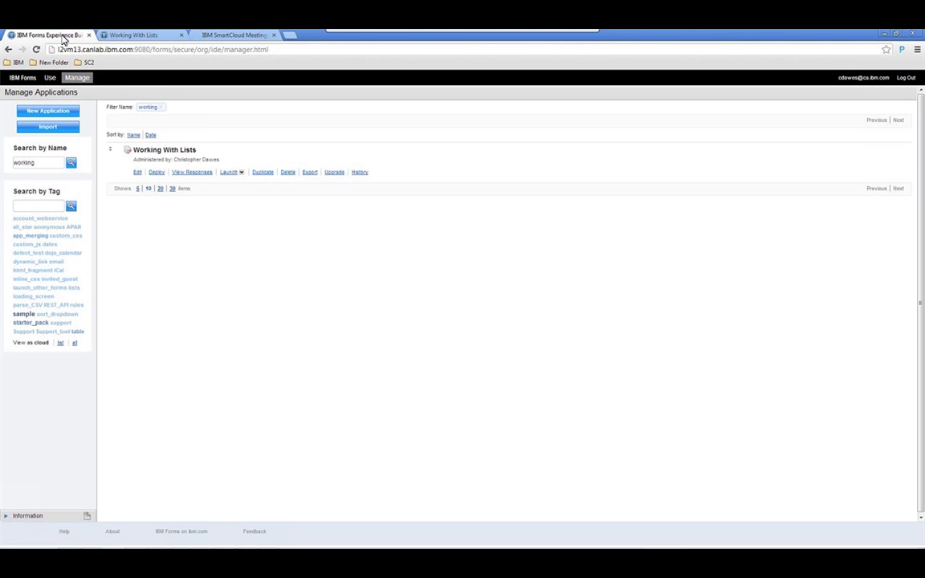
pyautogui.click(240, 172)
pyautogui.click(257, 191)
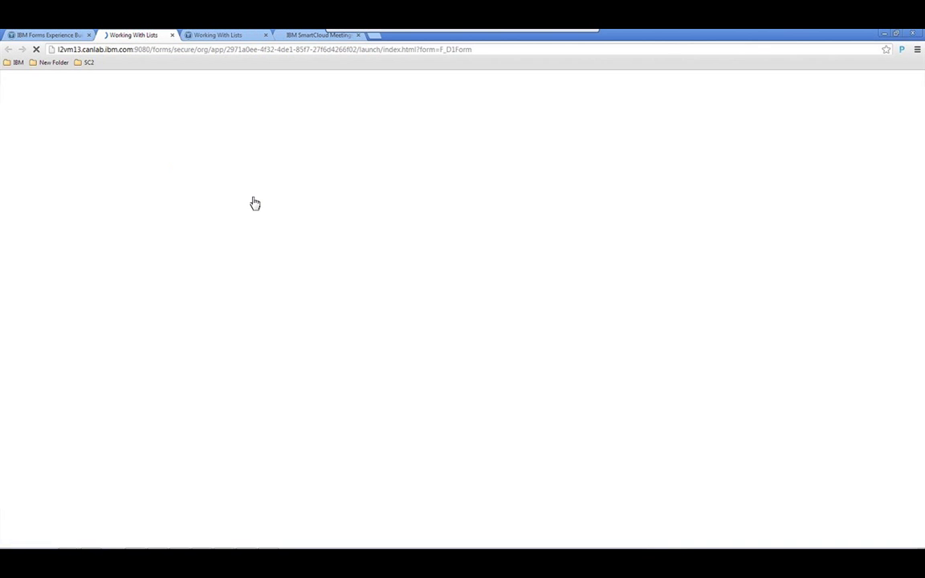
pyautogui.click(313, 143)
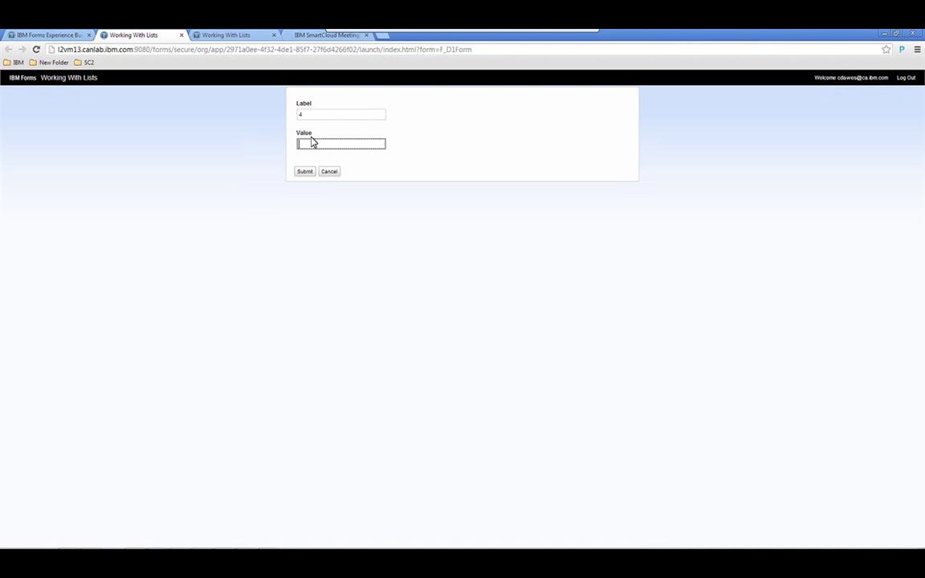
pyautogui.write('4')
pyautogui.press('Return')
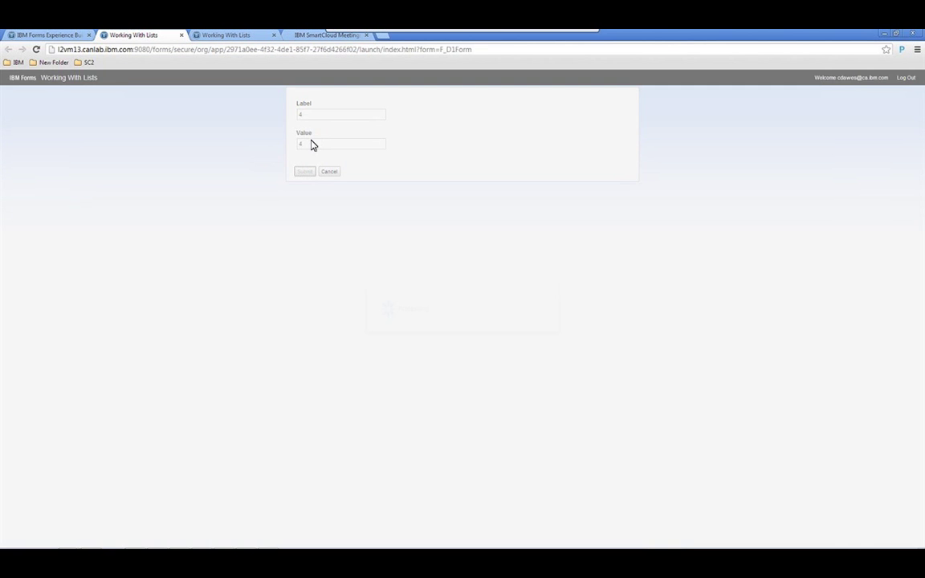
pyautogui.click(384, 323)
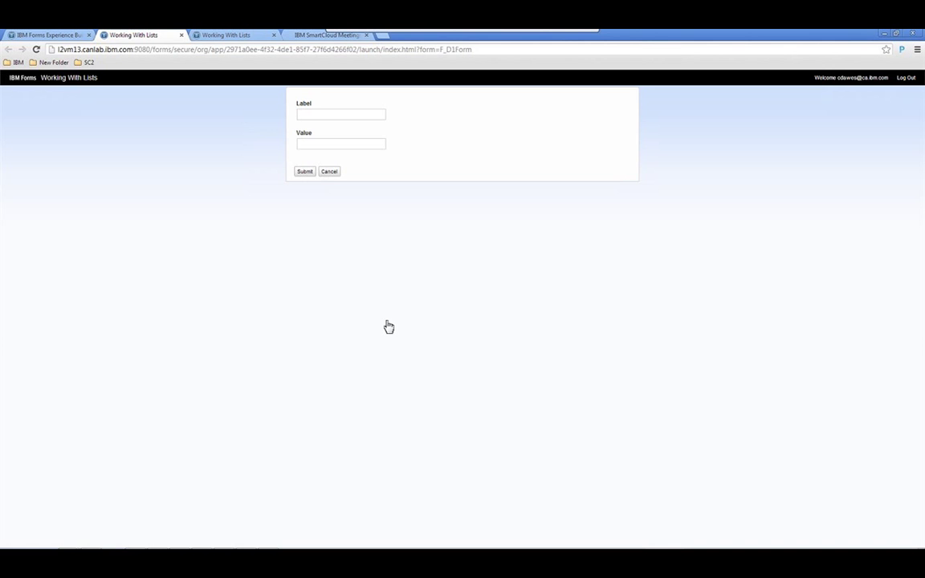
pyautogui.click(182, 34)
# - Recheck the D1 drop-down's options in the already open Form 1 and close the form
pyautogui.click(261, 191)
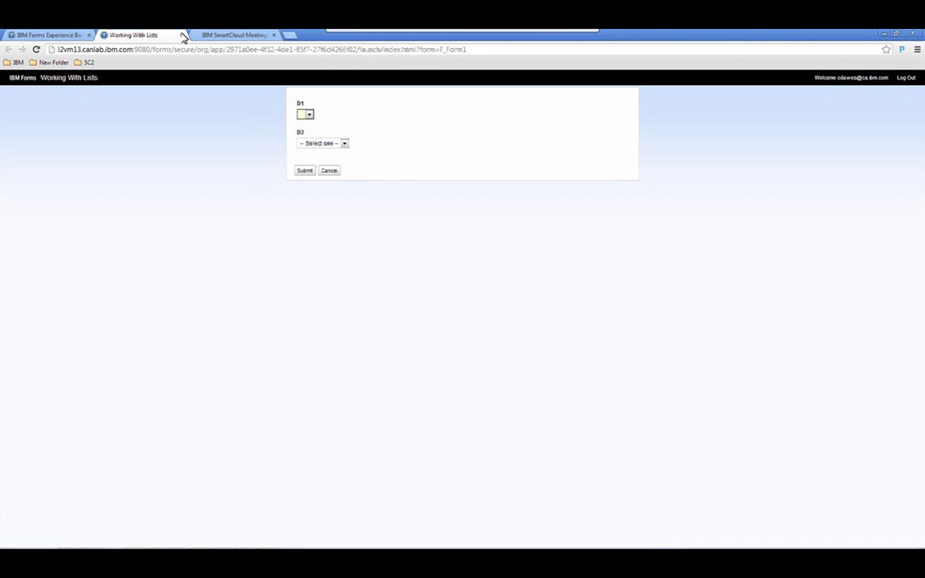
pyautogui.click(340, 142)
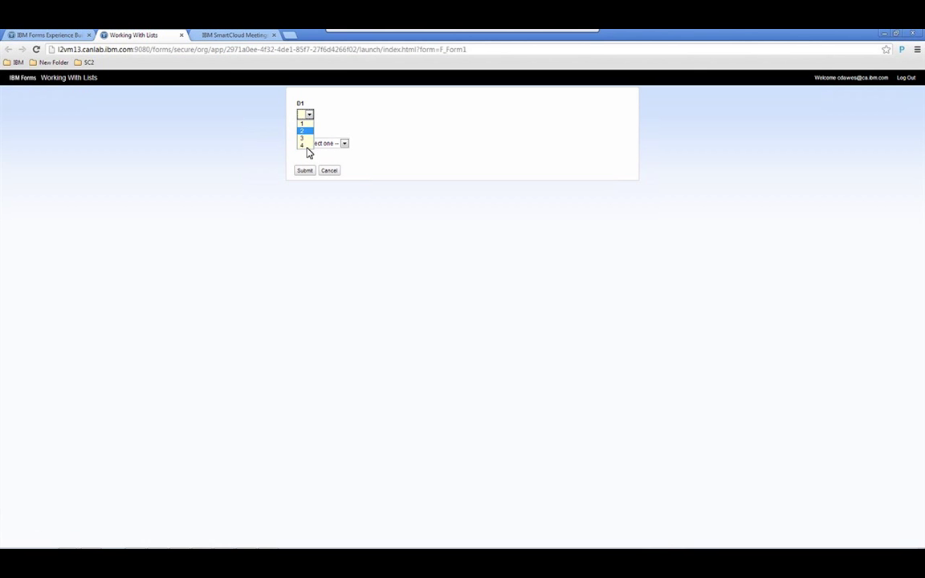
pyautogui.click(355, 117)
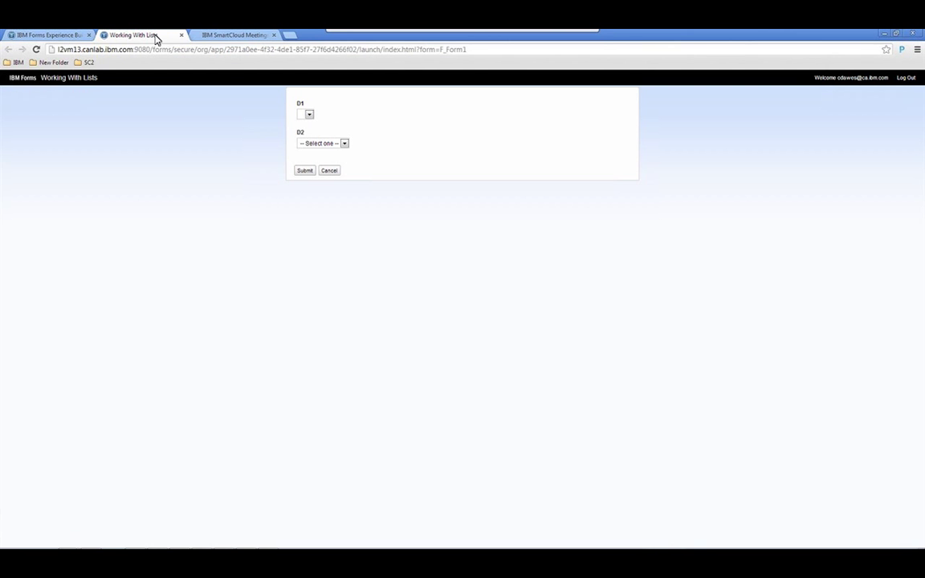
pyautogui.click(180, 36)
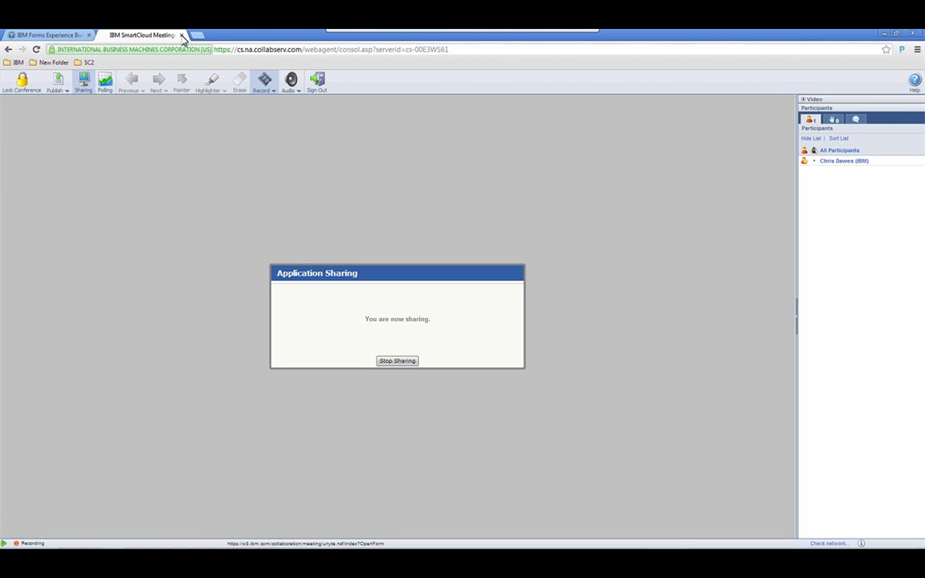
# - Return to the application manager and reopen the deployed Working With Lists application for editing
pyautogui.click(48, 35)
pyautogui.click(137, 172)
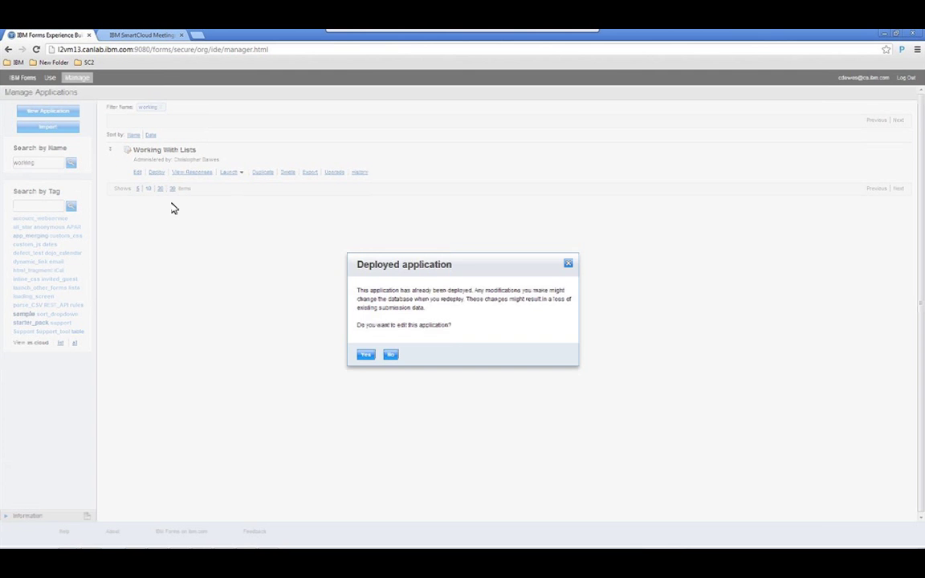
pyautogui.click(365, 354)
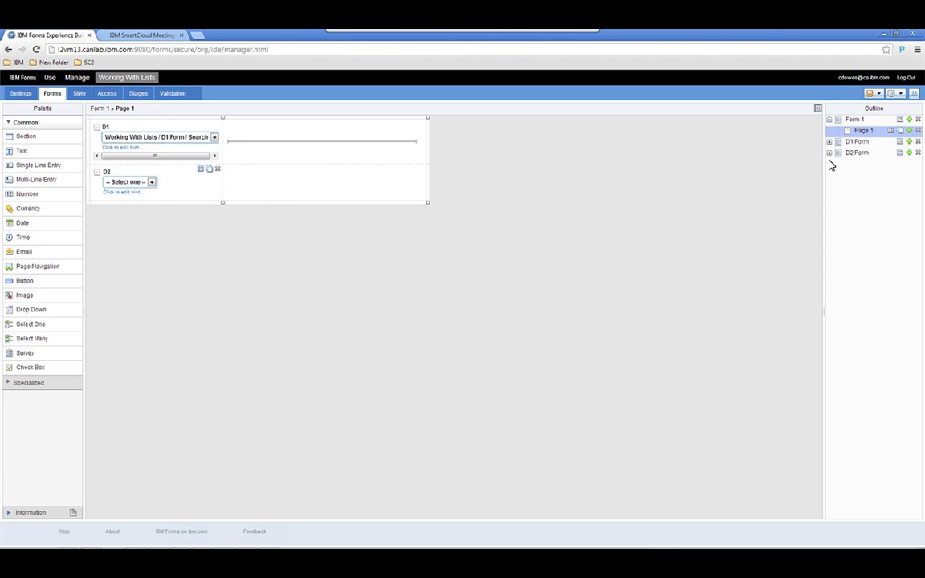
# - Set D2's options to Use a Service, searching IBM Forms Experience Builder Applications for "Working With lists" and selecting Working With Lists / D2 Form / Search
pyautogui.click(200, 170)
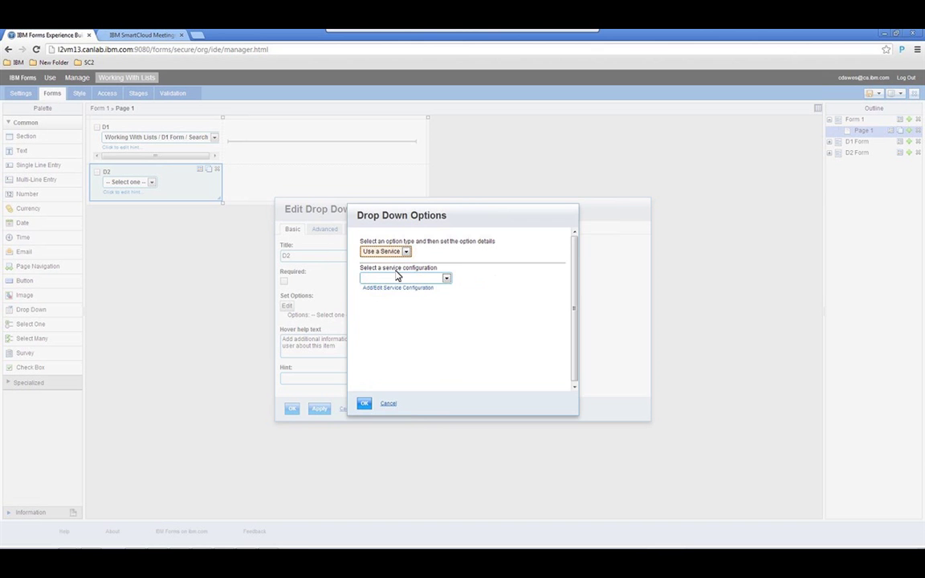
pyautogui.click(399, 289)
pyautogui.hotkey('alt', 'Down')
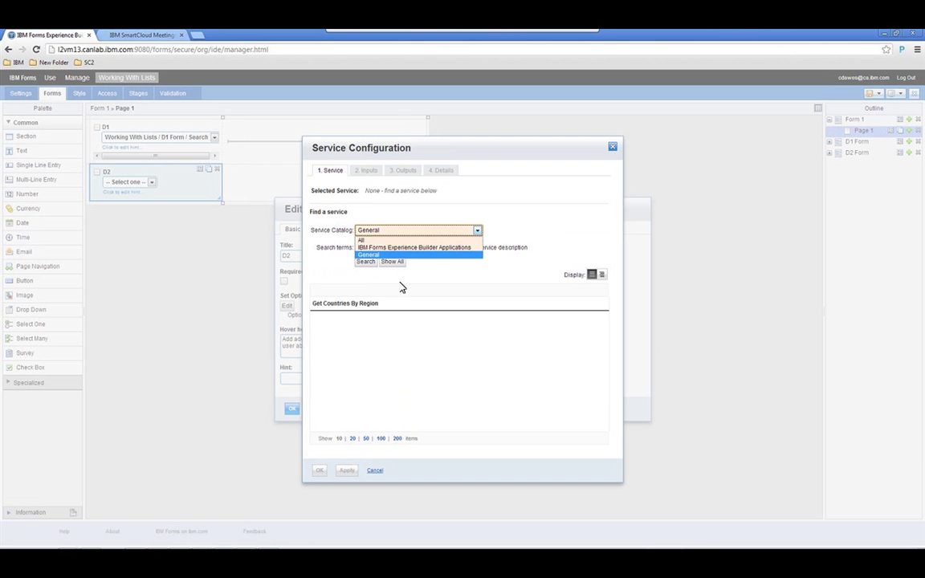
pyautogui.click(406, 247)
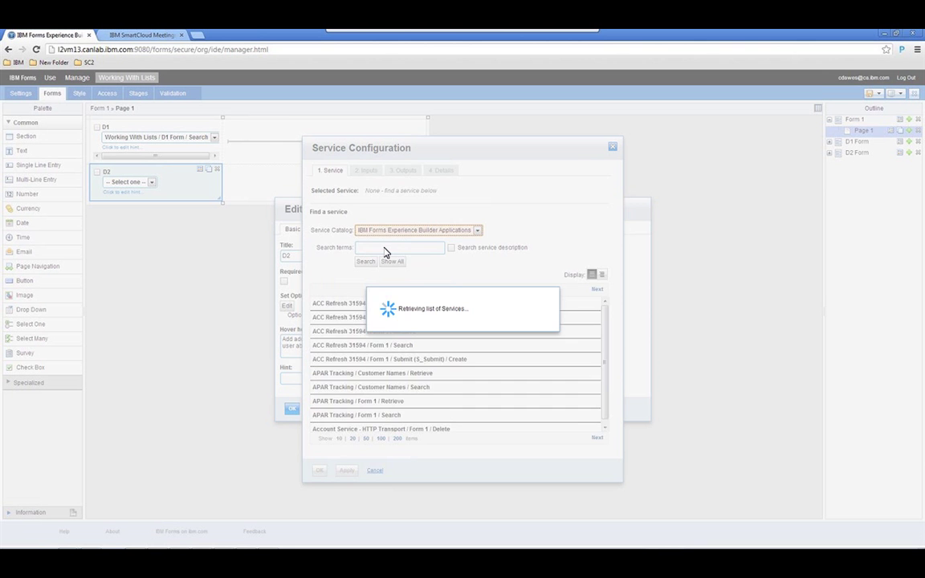
pyautogui.click(384, 248)
pyautogui.write('Wo')
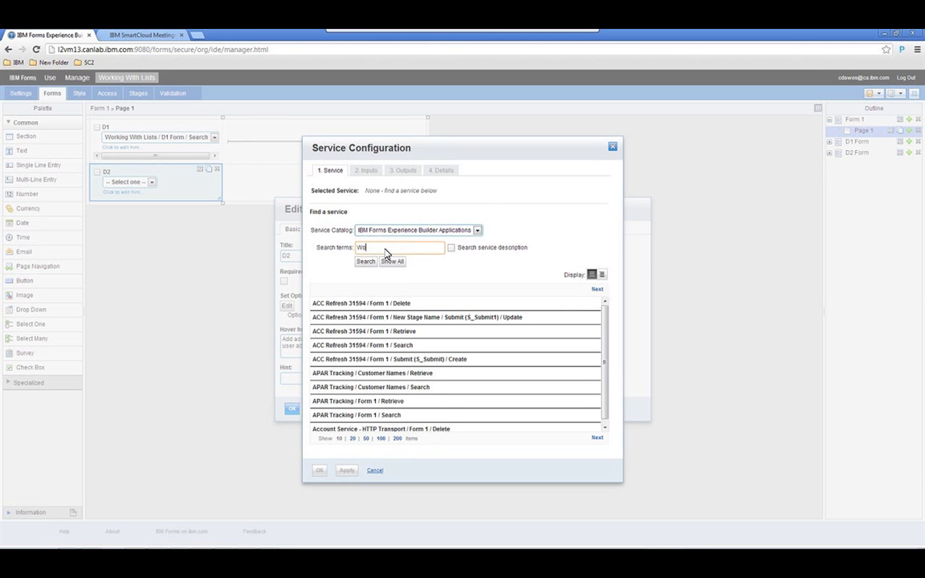
pyautogui.write('rking With lists')
pyautogui.press('Return')
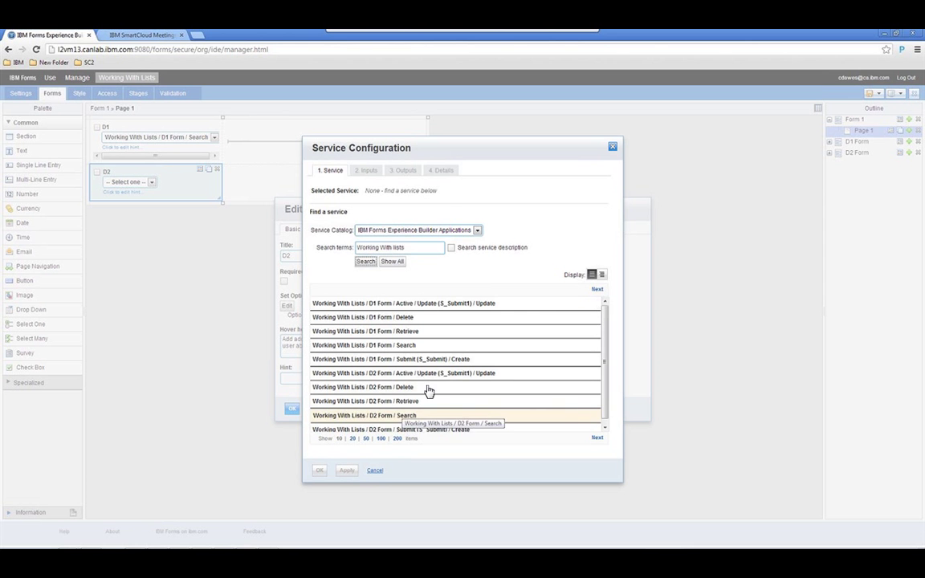
pyautogui.click(381, 416)
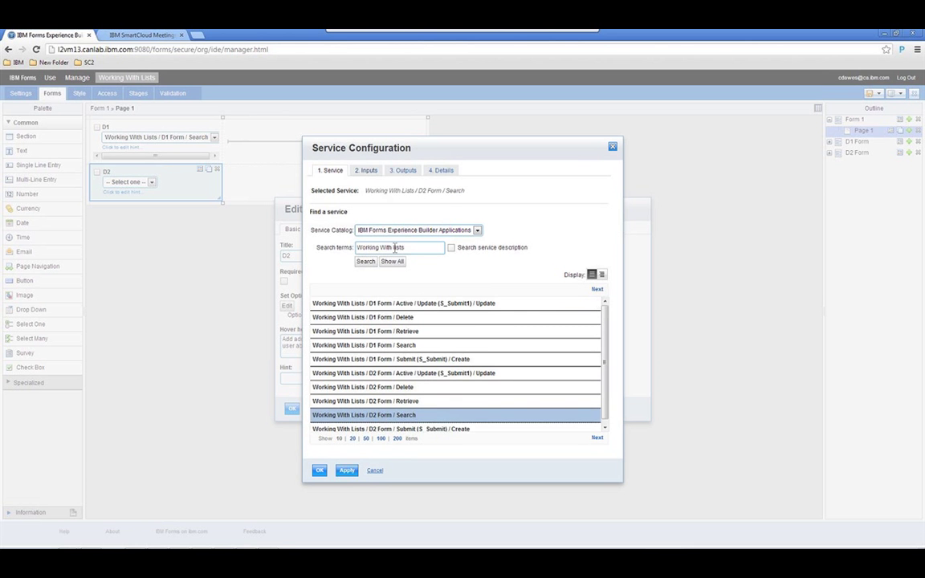
# - Assign Form 1's D1 field as the service input for Search by (F_DropDown) "D1"
pyautogui.click(369, 172)
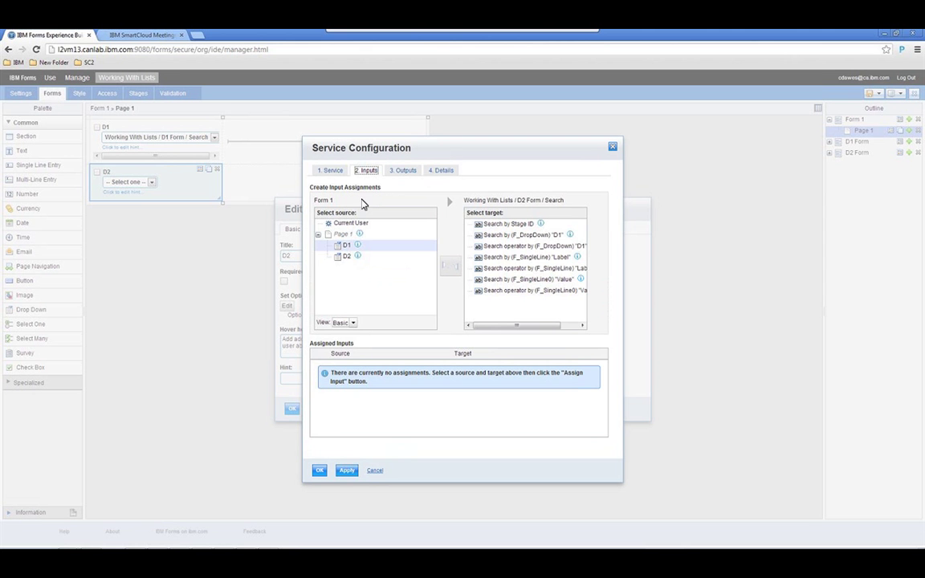
pyautogui.click(348, 246)
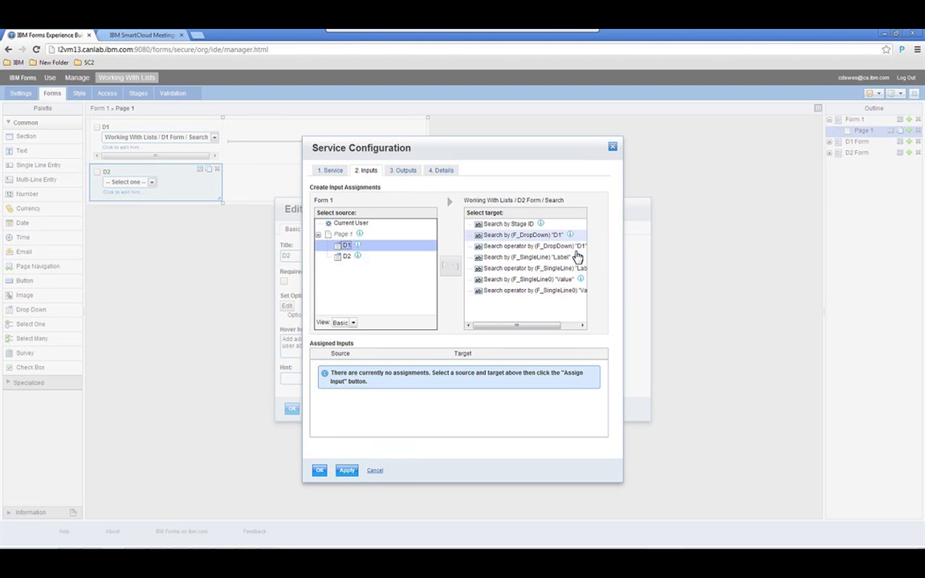
pyautogui.click(526, 236)
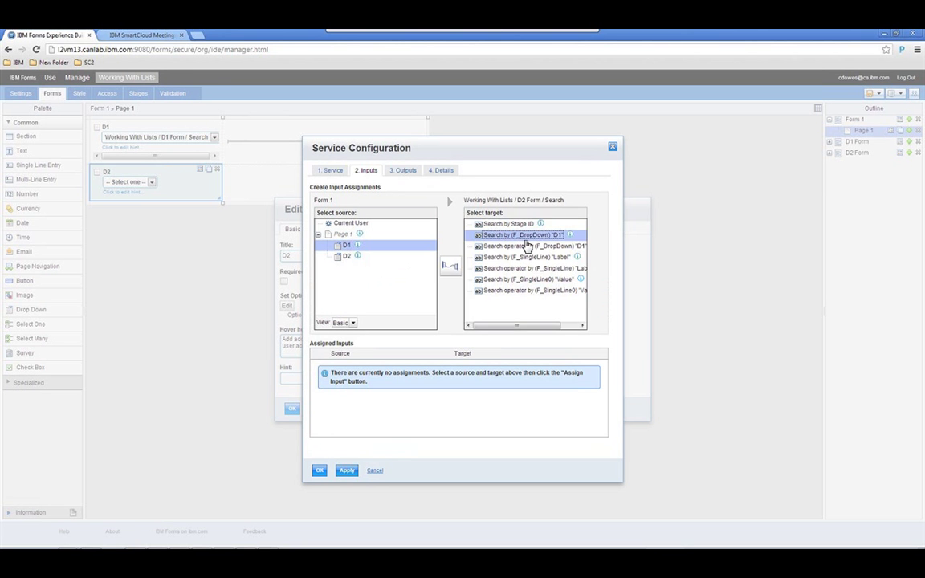
pyautogui.click(449, 265)
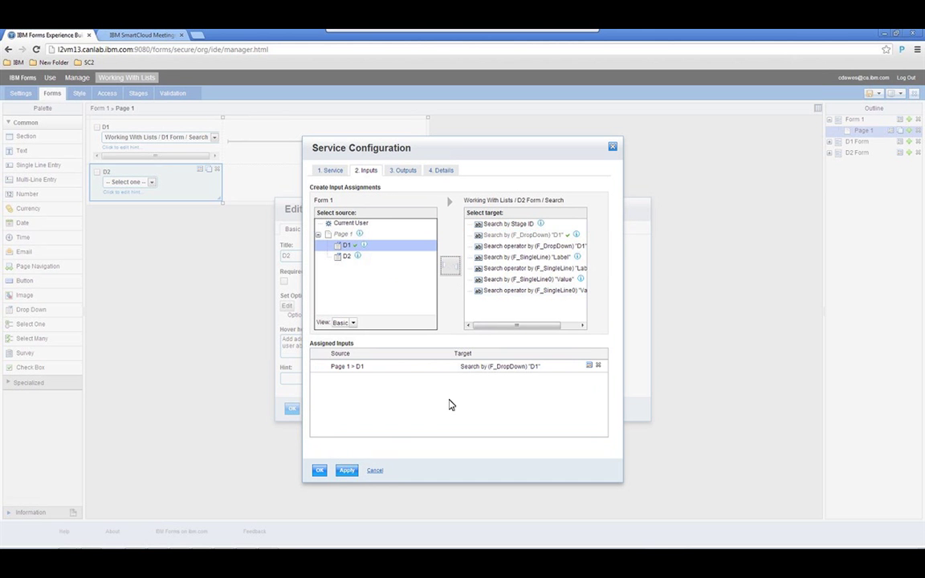
# - Map the searched records' Label to D2's Displayed Value and Value to its Saved Value, and accept the service configuration
pyautogui.click(402, 172)
pyautogui.click(318, 257)
pyautogui.click(382, 290)
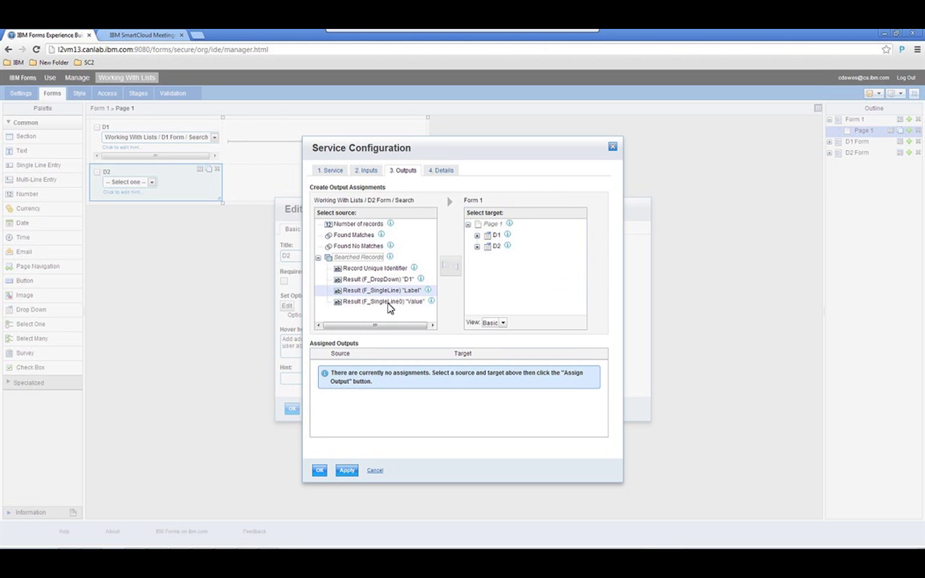
pyautogui.click(496, 246)
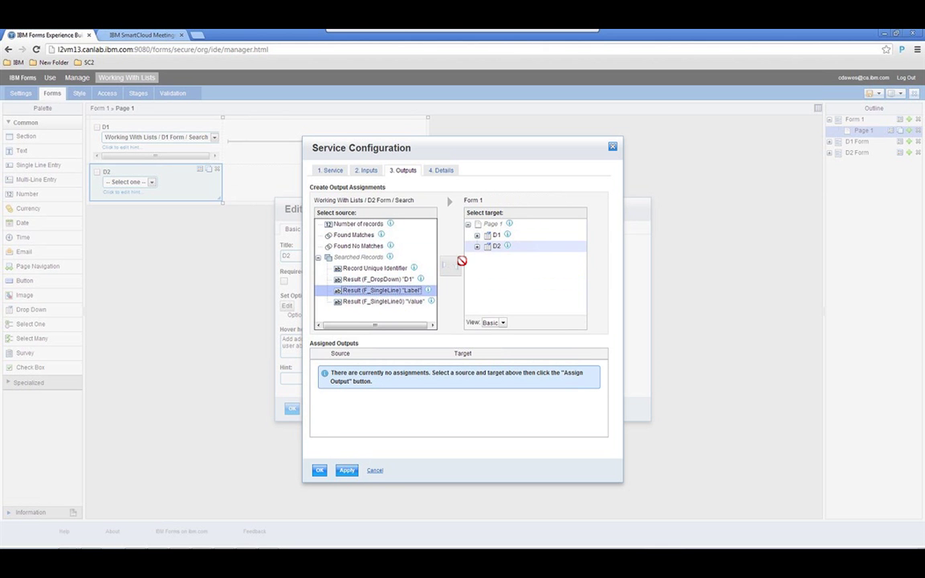
pyautogui.click(477, 245)
pyautogui.click(485, 257)
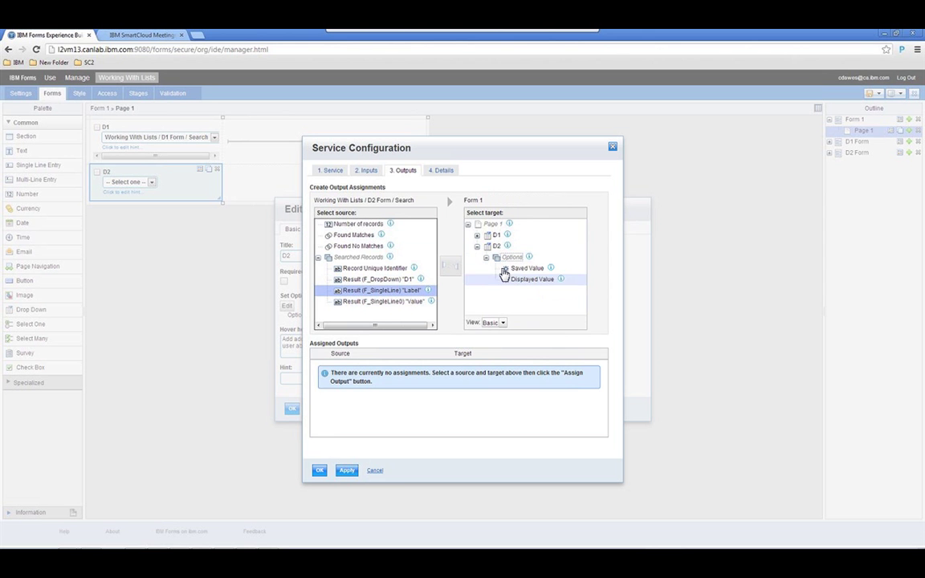
pyautogui.click(522, 281)
pyautogui.click(449, 265)
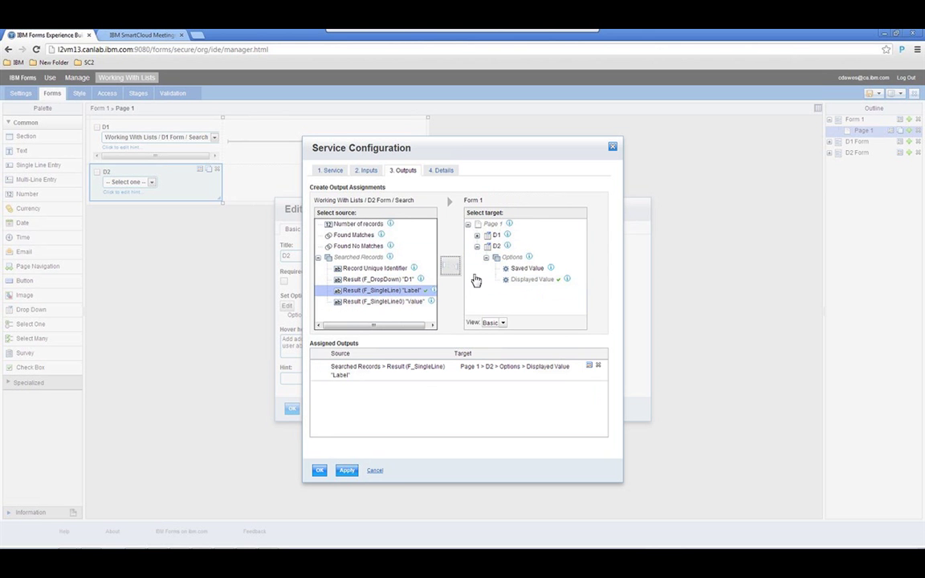
pyautogui.click(527, 268)
pyautogui.click(418, 303)
pyautogui.click(450, 265)
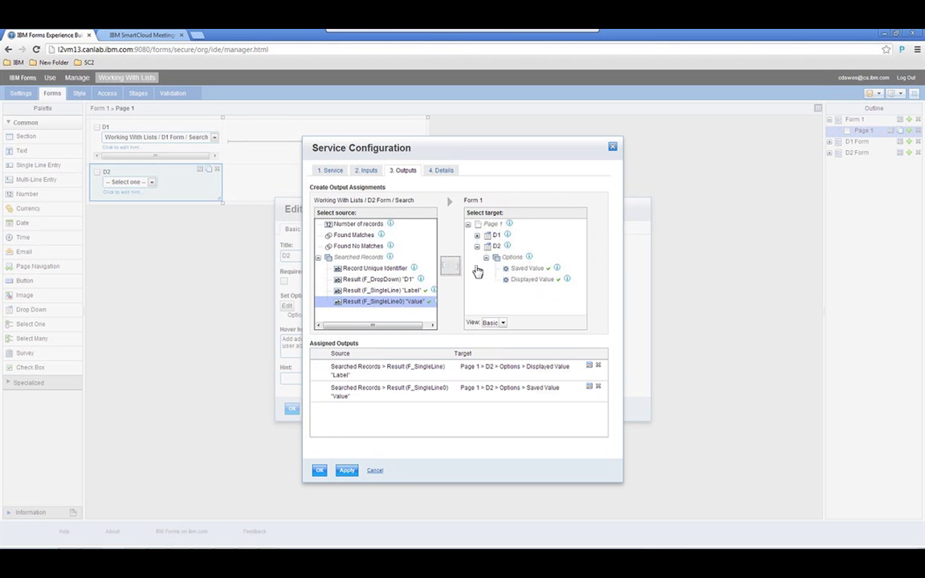
pyautogui.click(320, 471)
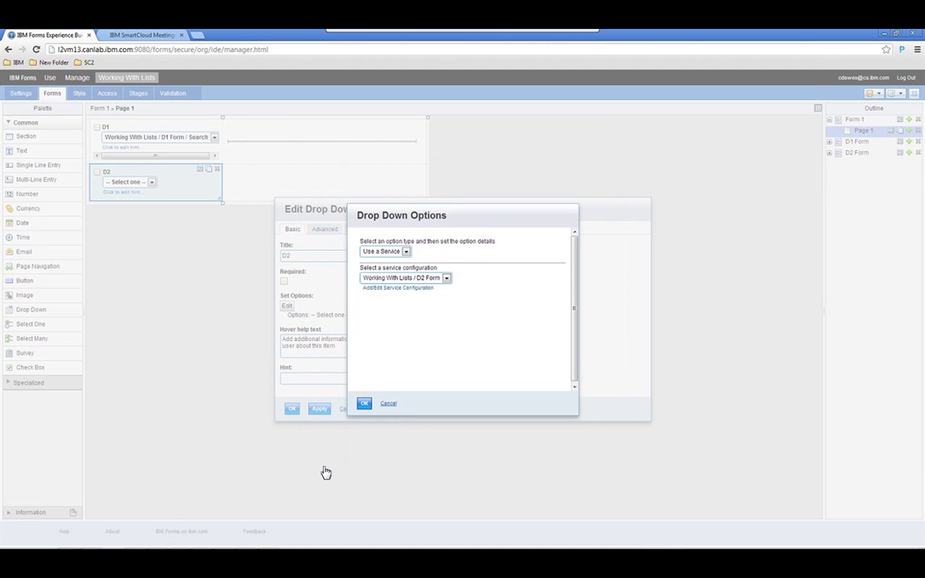
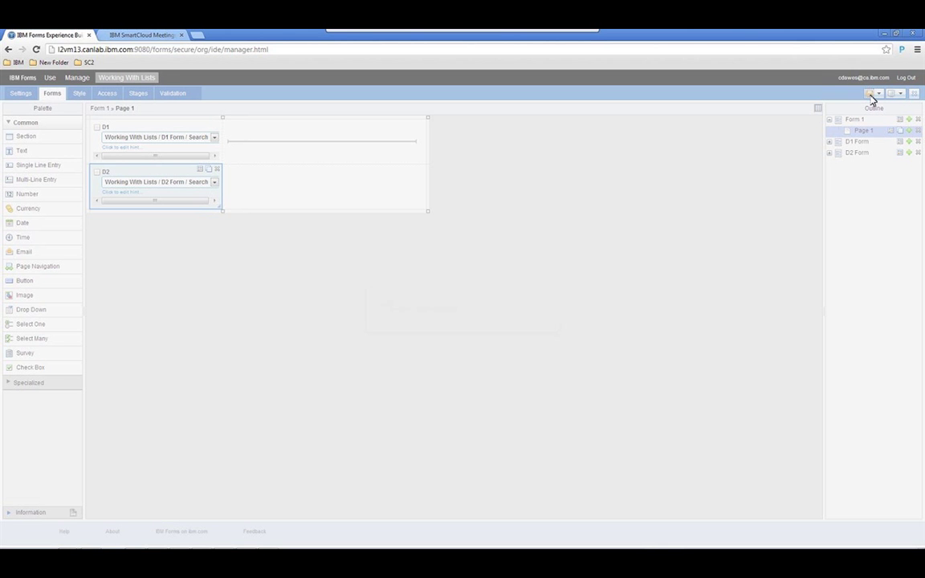
# - Open D2 Form and examine the service configurations listed for Form 1 and D2 Form in the application settings
pyautogui.click(845, 154)
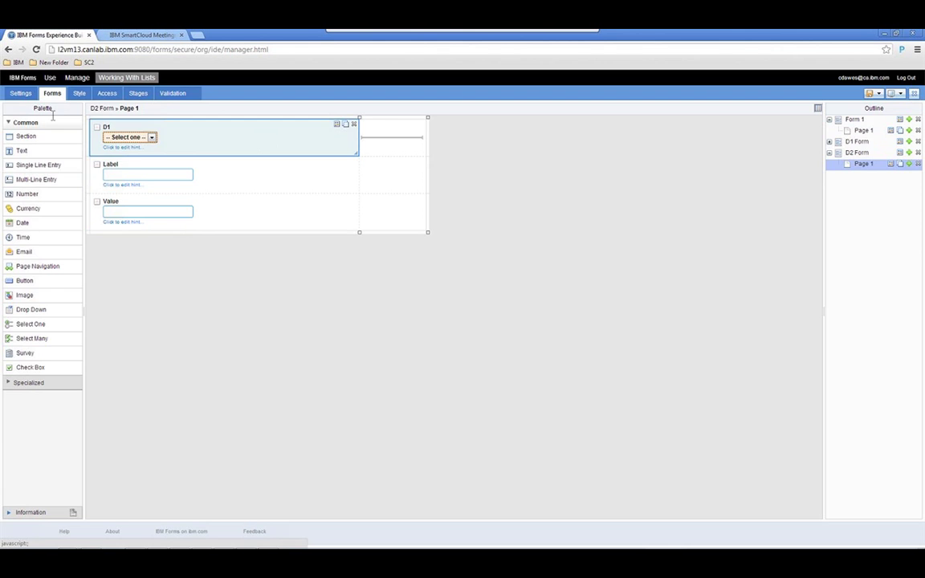
pyautogui.click(21, 93)
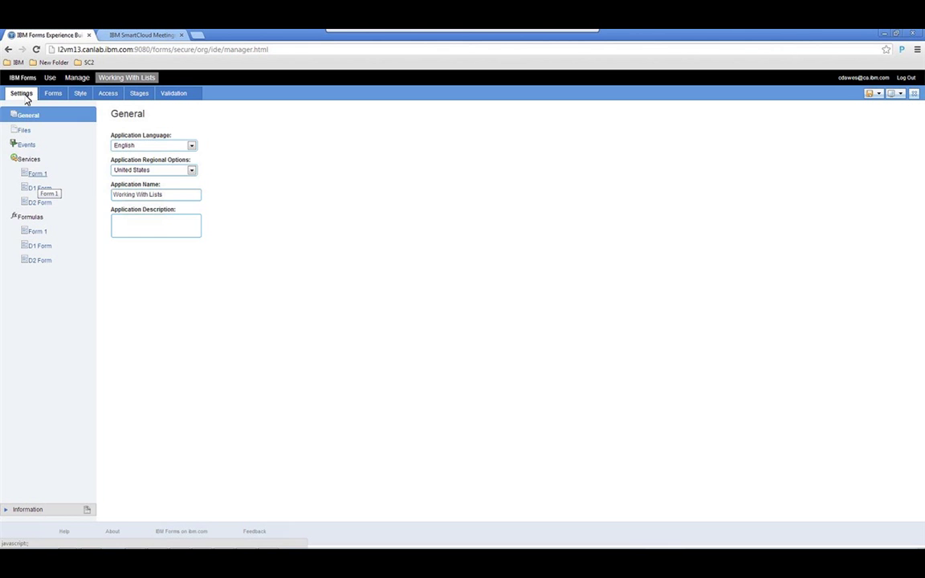
pyautogui.click(37, 174)
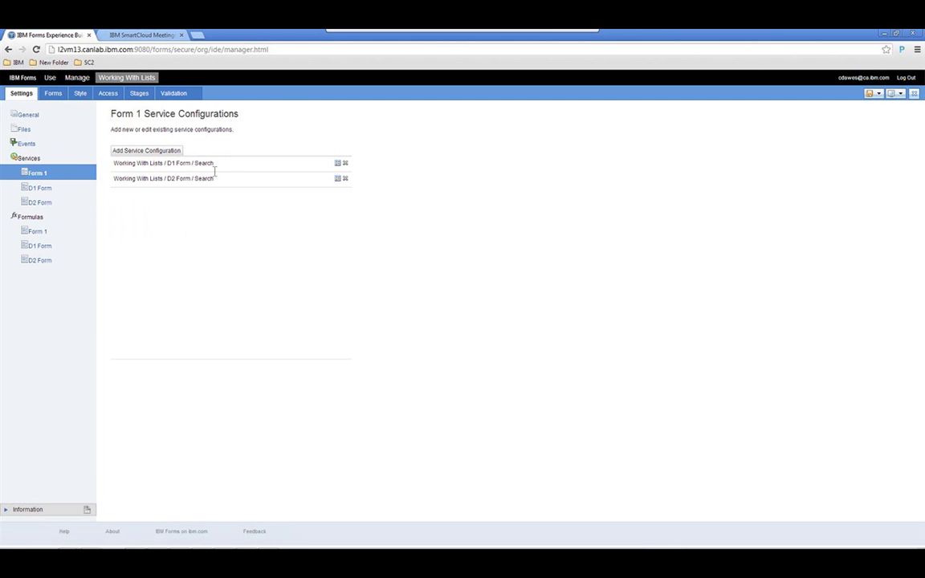
pyautogui.click(38, 203)
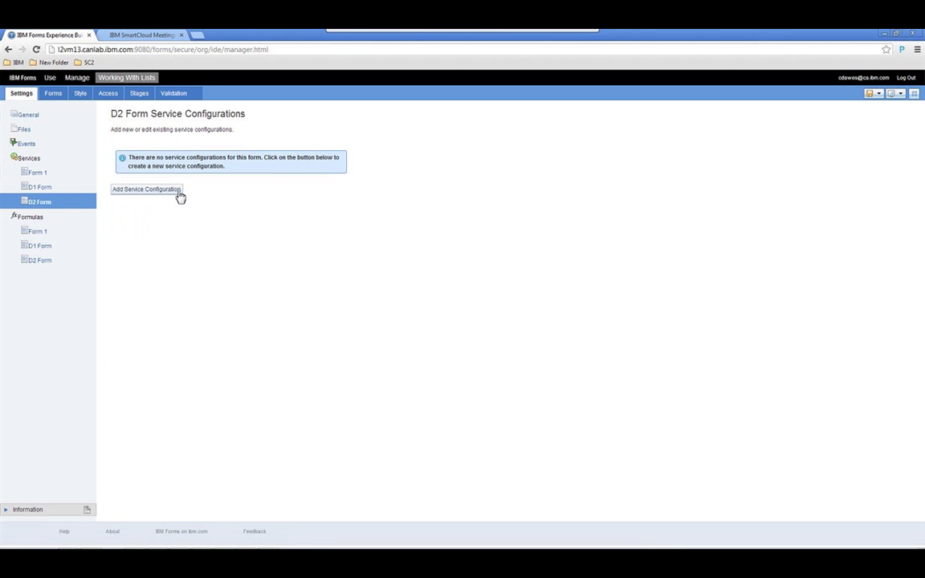
# - Set D1's options on D2 Form to Use a Service, searching IBM Forms Experience Builder Applications for "Working" and selecting Working With Lists / D1 Form / Search
pyautogui.click(55, 94)
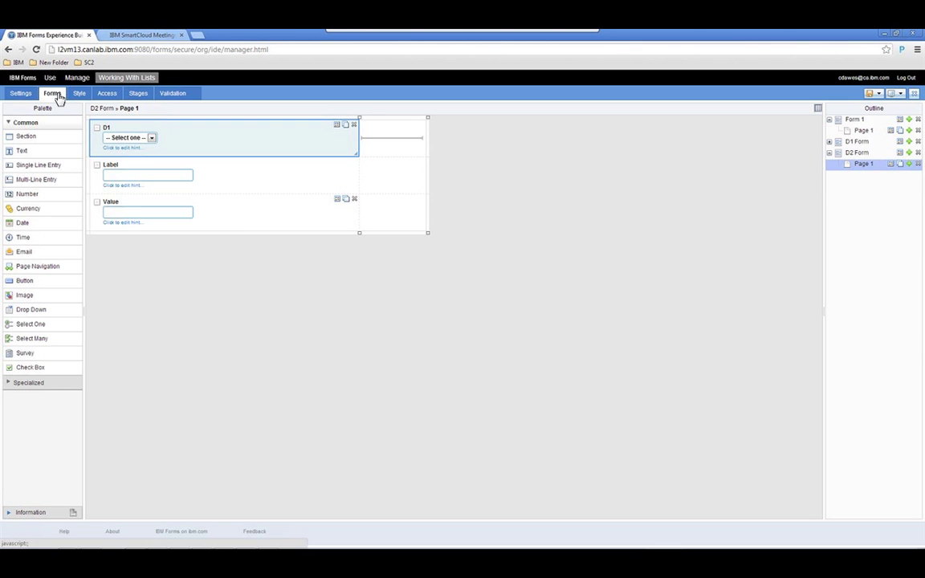
pyautogui.click(338, 125)
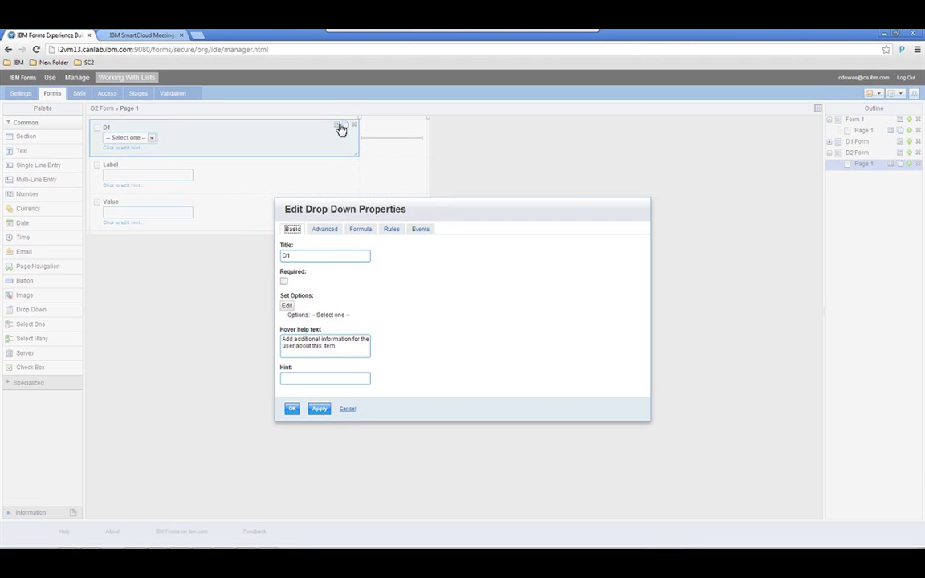
pyautogui.click(287, 306)
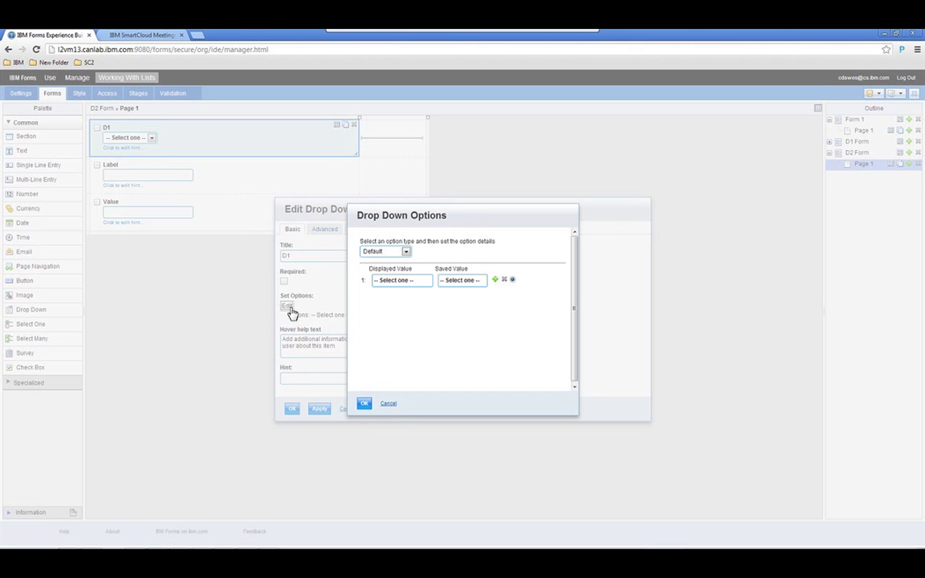
pyautogui.click(389, 268)
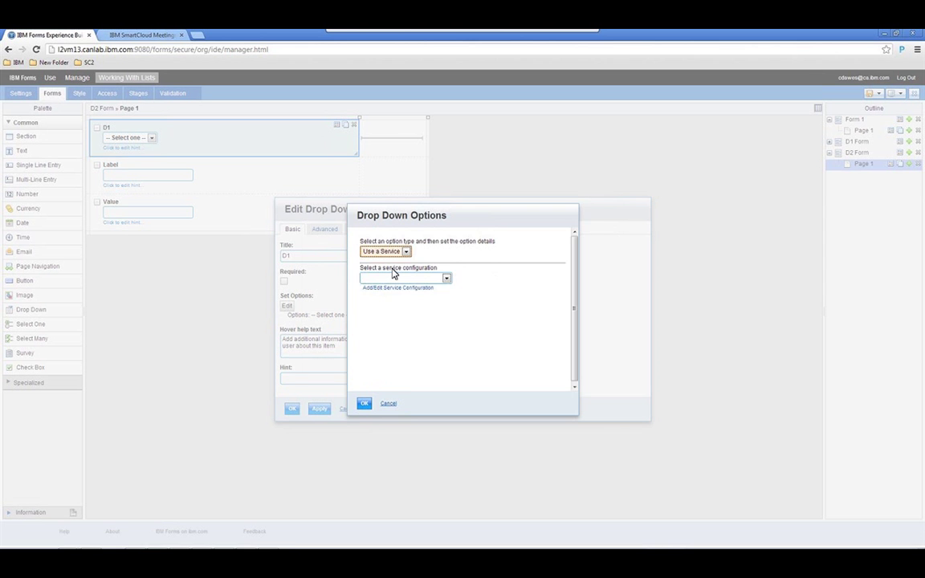
pyautogui.click(402, 288)
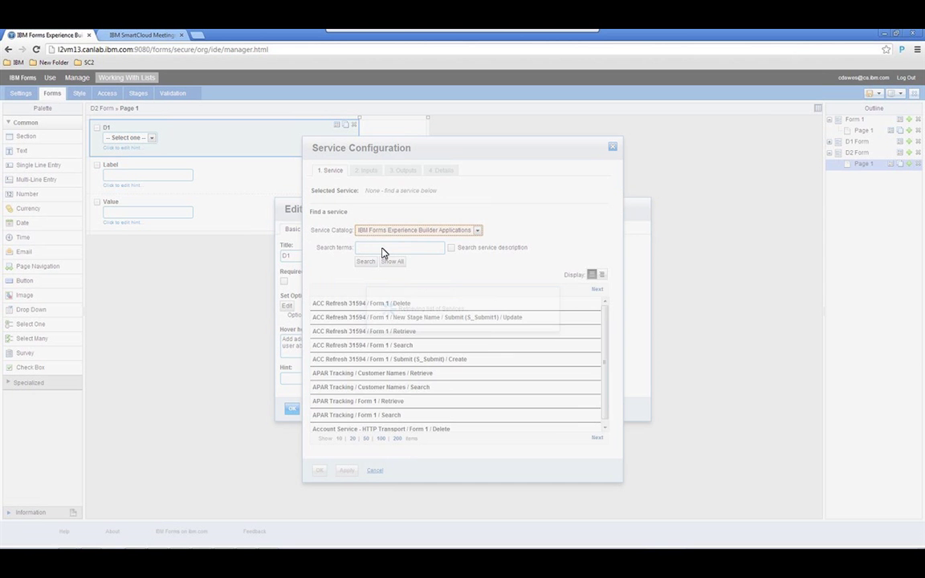
pyautogui.click(383, 249)
pyautogui.write('Working')
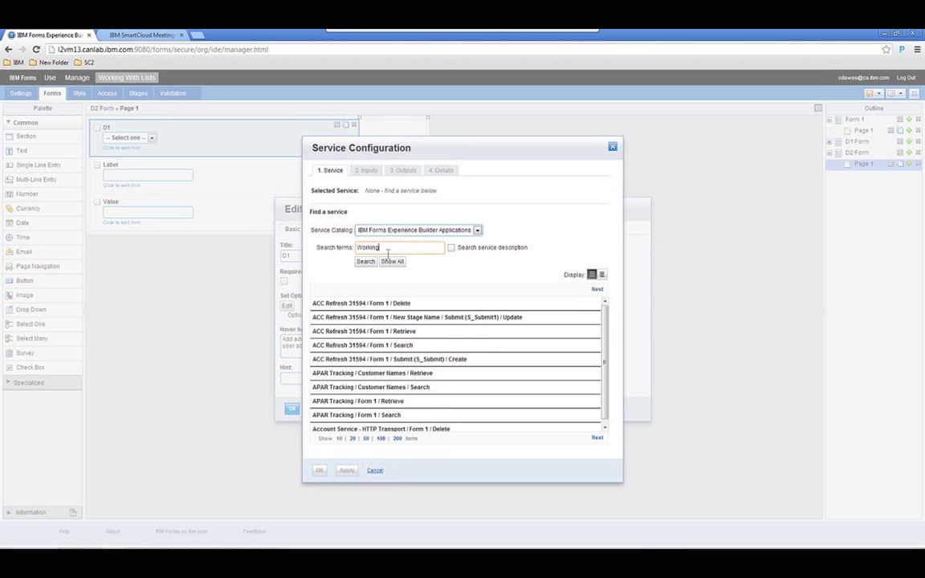
pyautogui.click(366, 262)
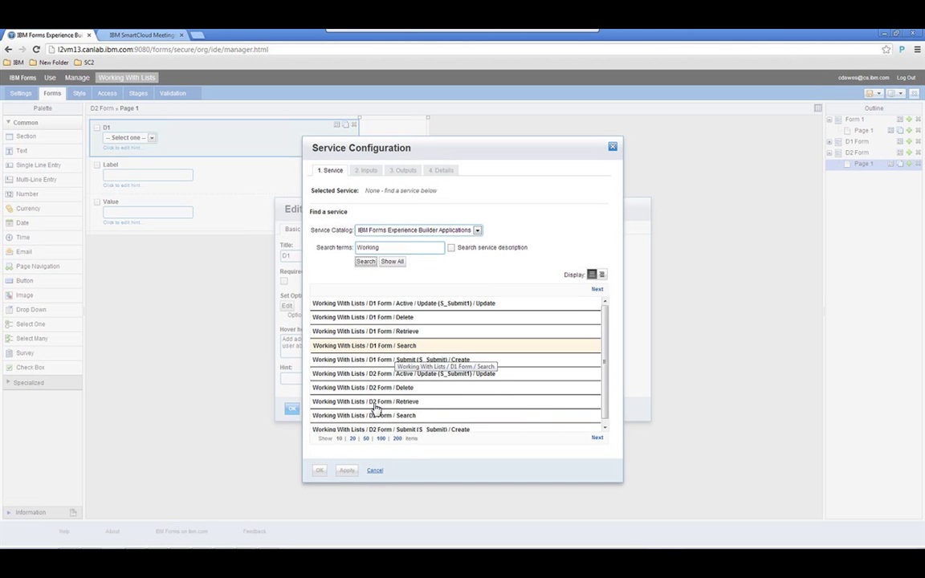
pyautogui.click(406, 347)
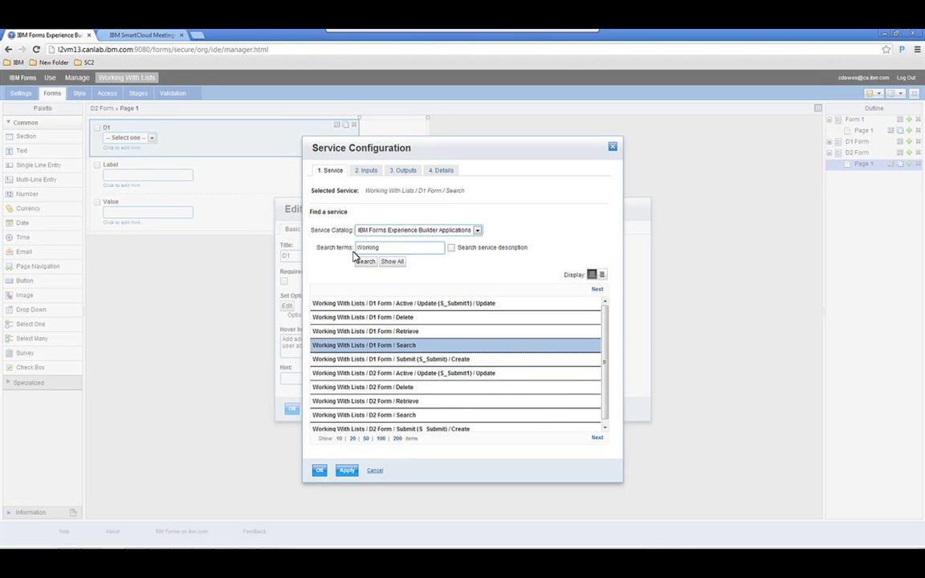
# - Map the service's Label to D1's Displayed Value and Value to its Saved Value on D2 Form, and accept the drop-down's properties
pyautogui.click(366, 170)
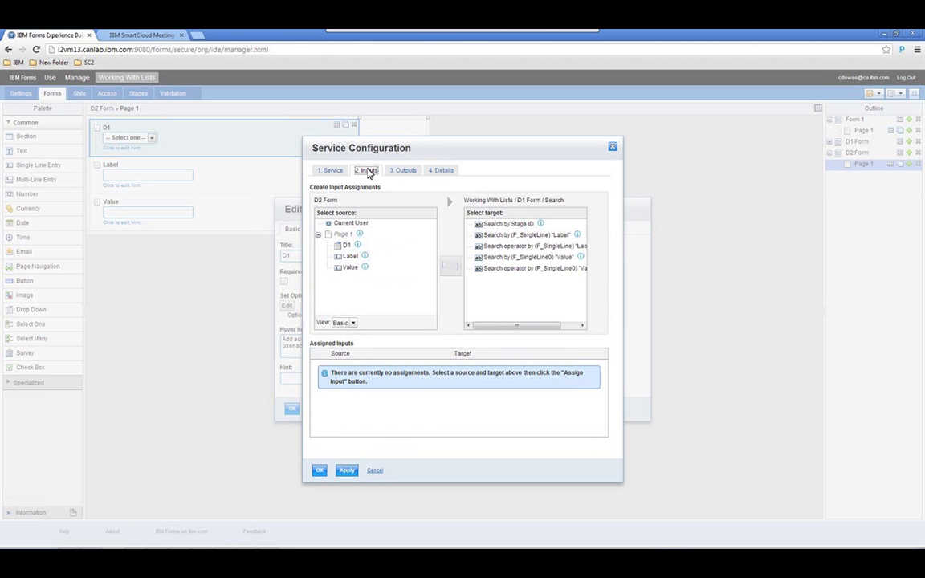
pyautogui.click(404, 170)
pyautogui.click(319, 258)
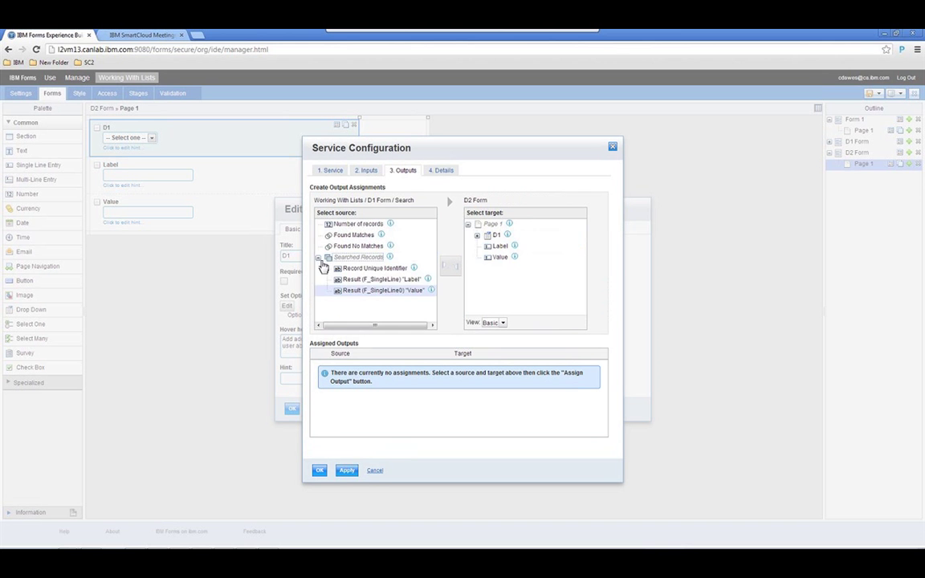
pyautogui.click(381, 279)
pyautogui.click(496, 235)
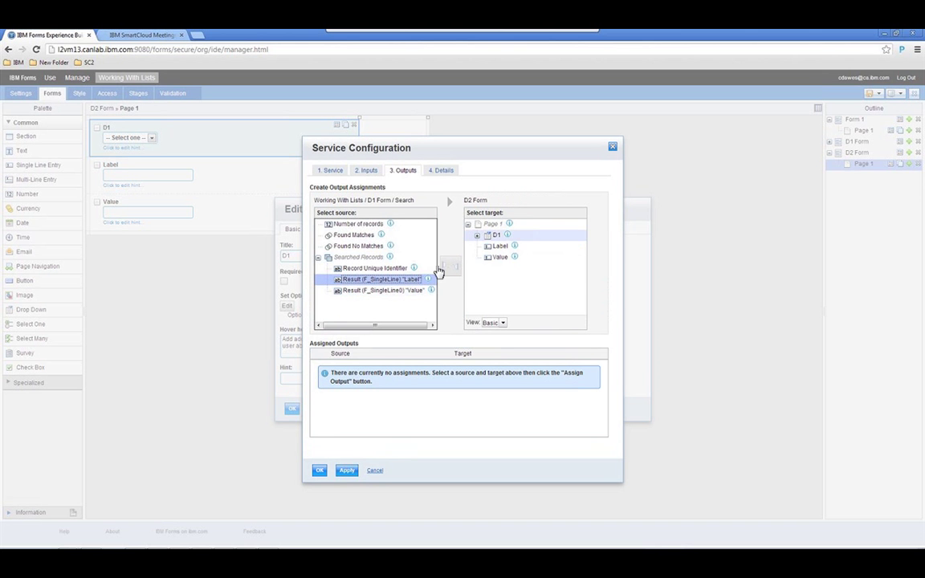
pyautogui.click(477, 236)
pyautogui.click(514, 269)
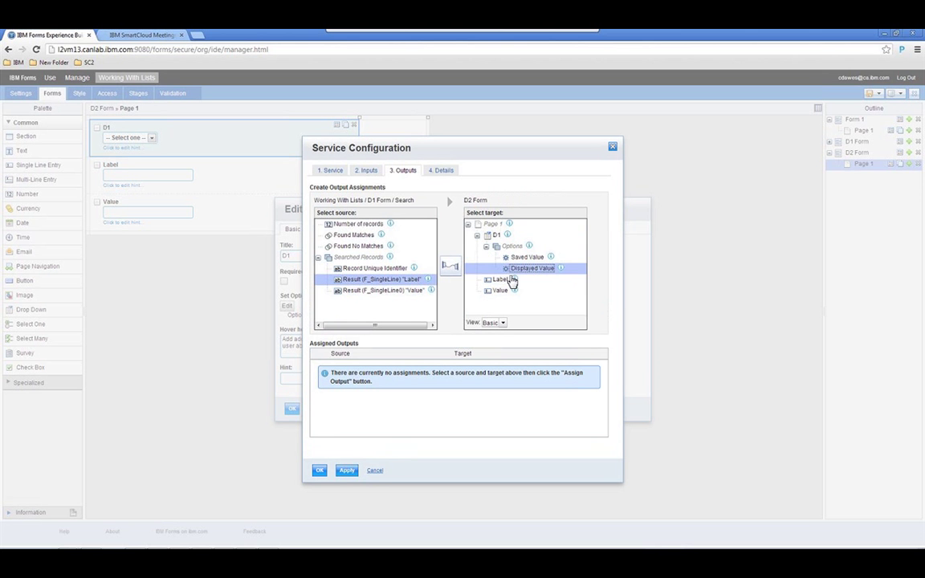
pyautogui.click(450, 265)
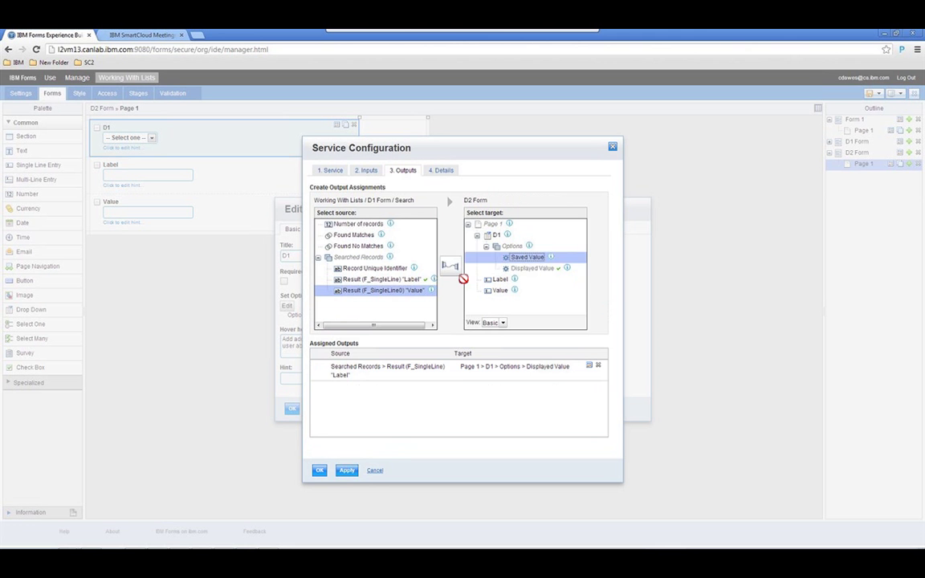
pyautogui.click(461, 270)
pyautogui.click(320, 470)
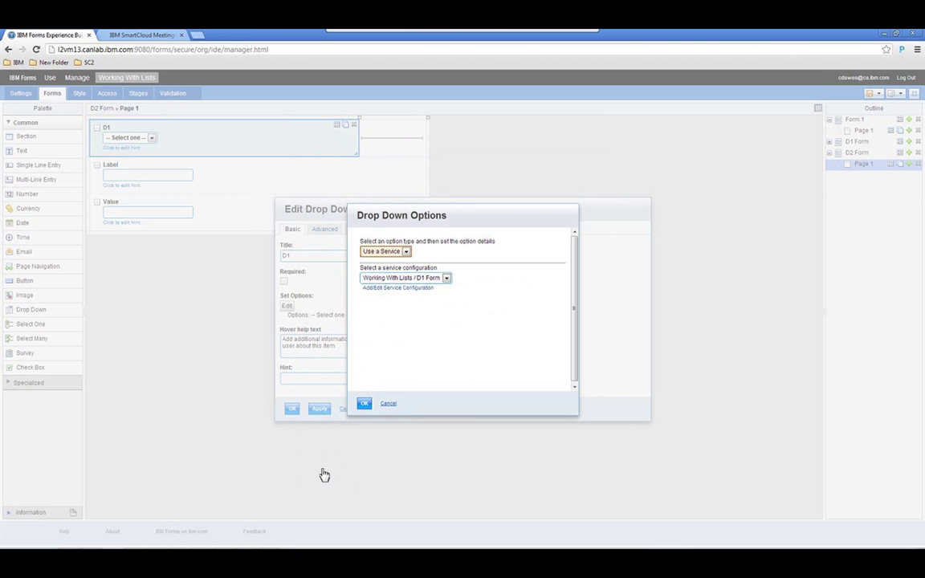
pyautogui.click(364, 403)
pyautogui.click(291, 408)
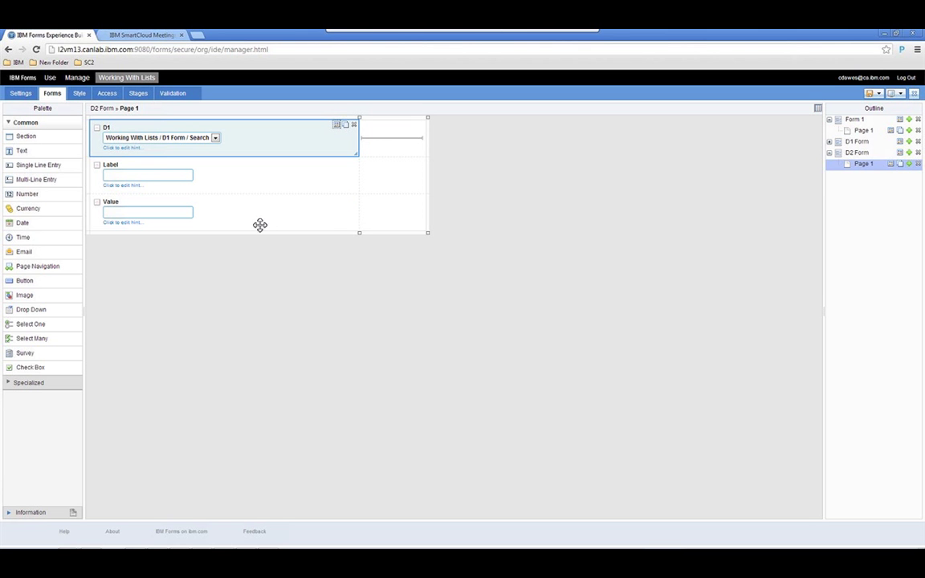
# - Return to Form 1's page to save the application, and update the Working With Lists deployment from the application manager
pyautogui.click(865, 132)
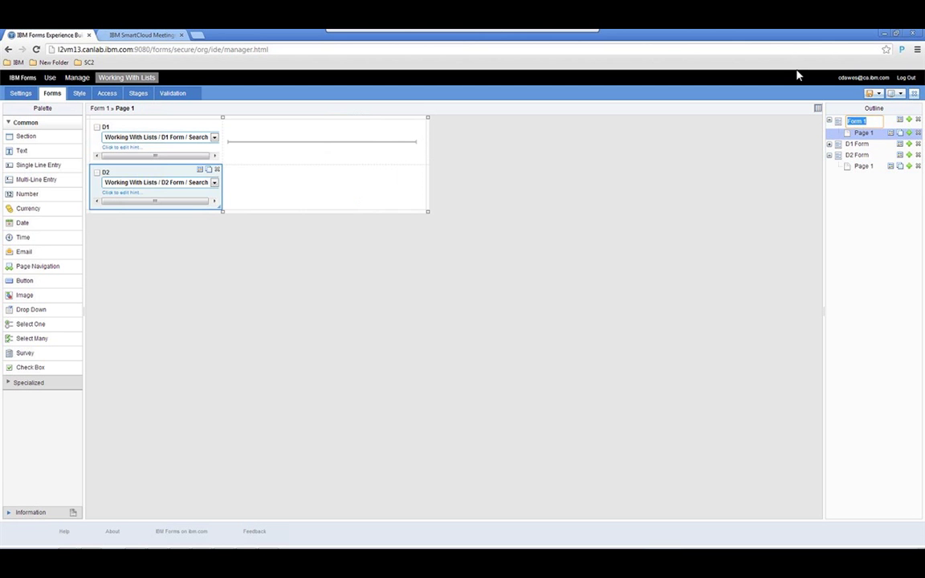
pyautogui.click(875, 94)
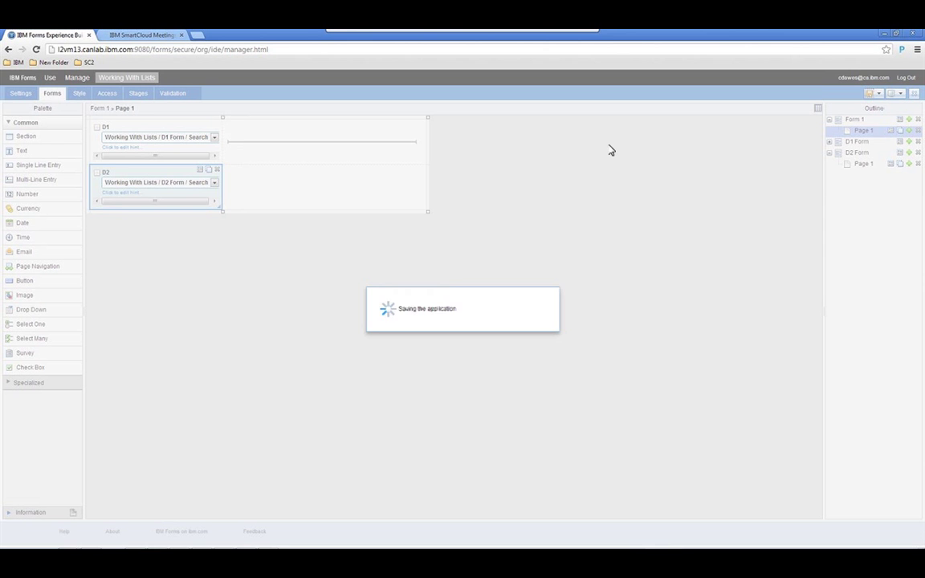
pyautogui.click(78, 78)
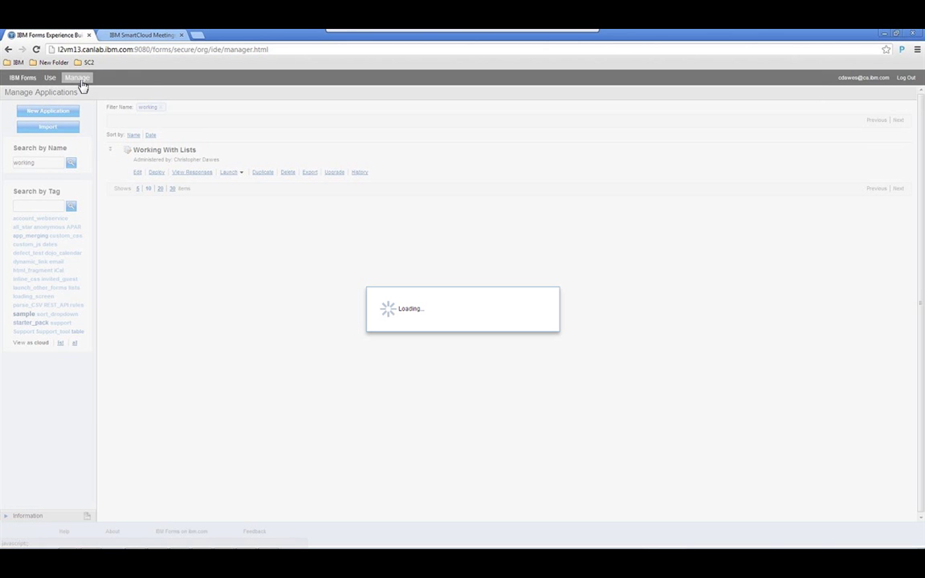
pyautogui.click(158, 173)
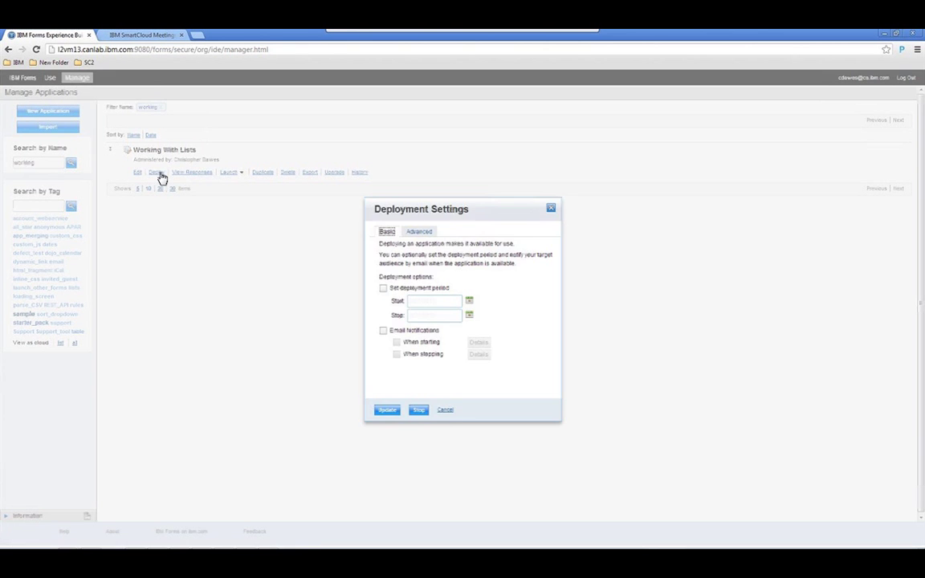
pyautogui.click(390, 410)
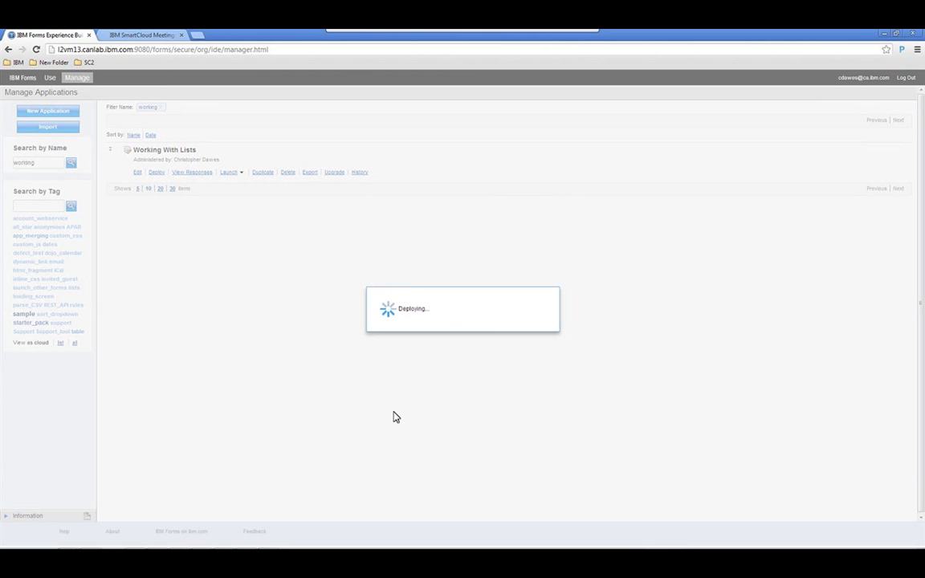
# - Launch D2 Form of Working With Lists and submit an entry with D1 set to 1, Label a and Value a
pyautogui.click(241, 174)
pyautogui.click(256, 202)
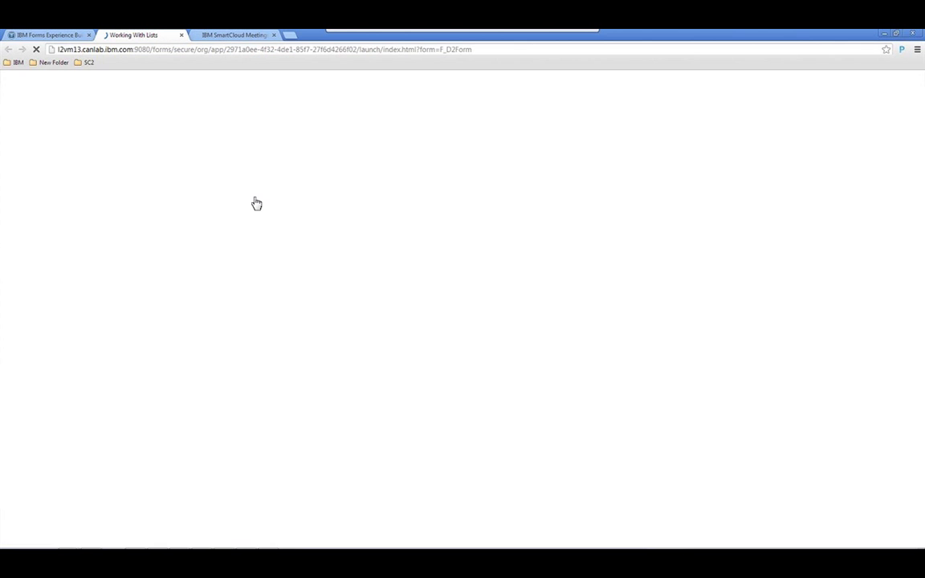
pyautogui.click(308, 114)
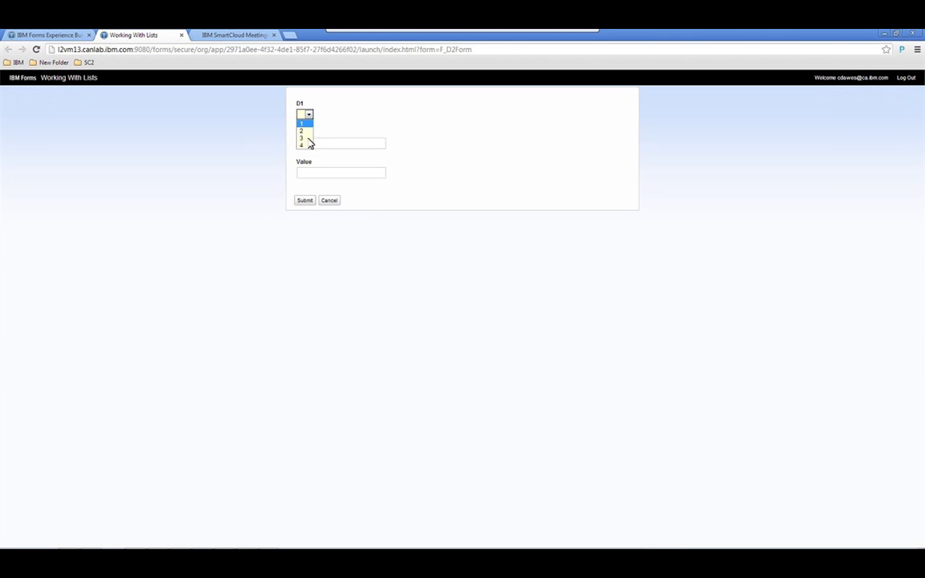
pyautogui.click(309, 123)
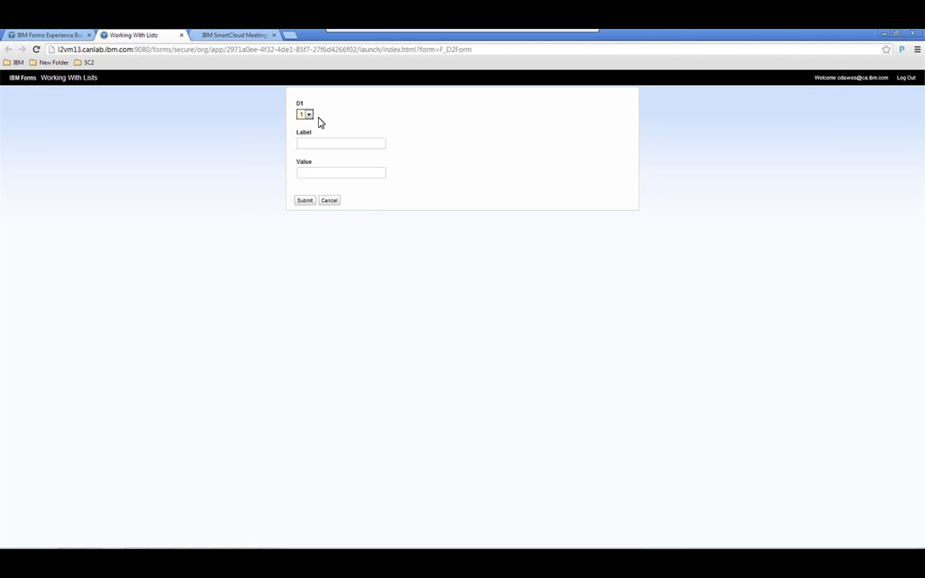
pyautogui.click(310, 143)
pyautogui.write('a')
pyautogui.press('Tab')
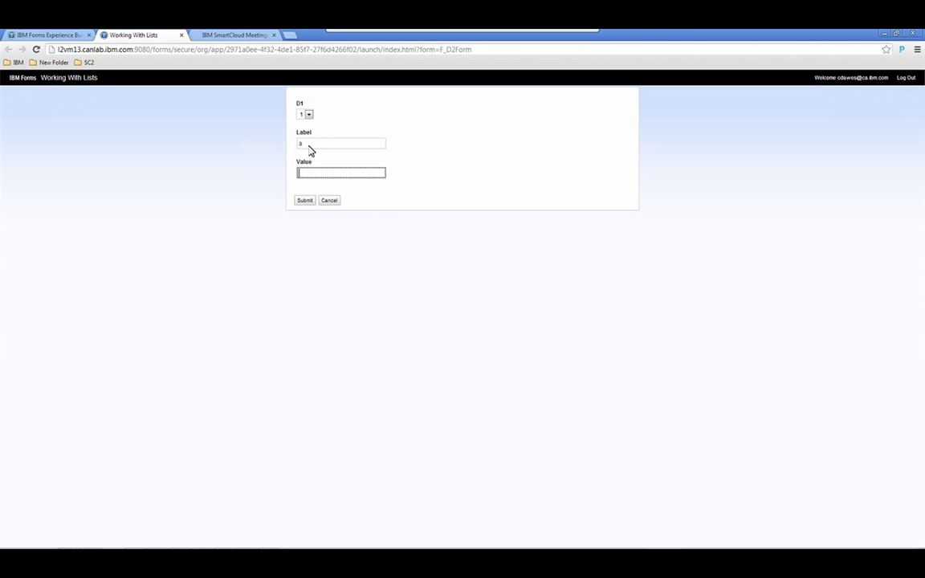
pyautogui.write('a')
pyautogui.click(306, 201)
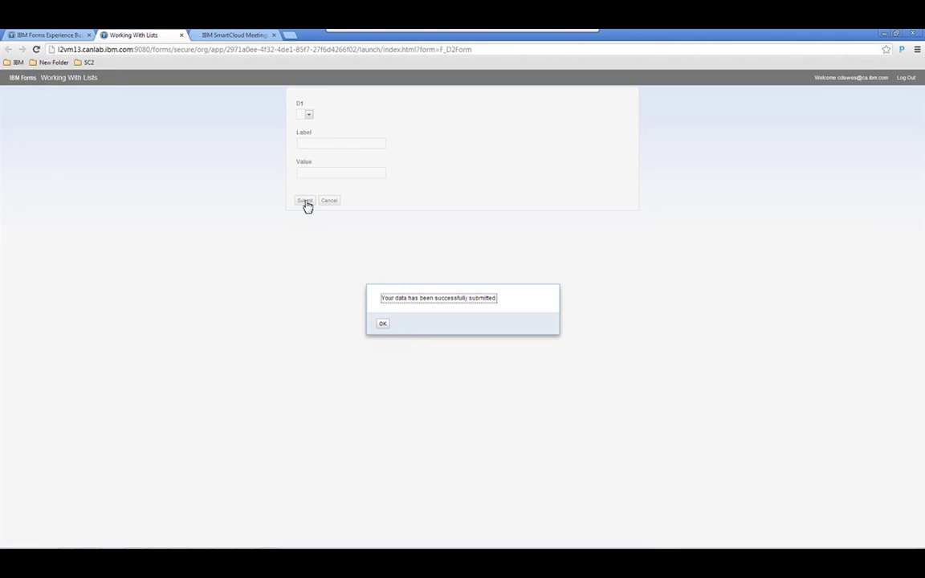
# - Submit a D2 Form entry with D1 set to 1, Label b and Value b, and dismiss the confirmation
pyautogui.click(308, 114)
pyautogui.click(304, 126)
pyautogui.click(312, 144)
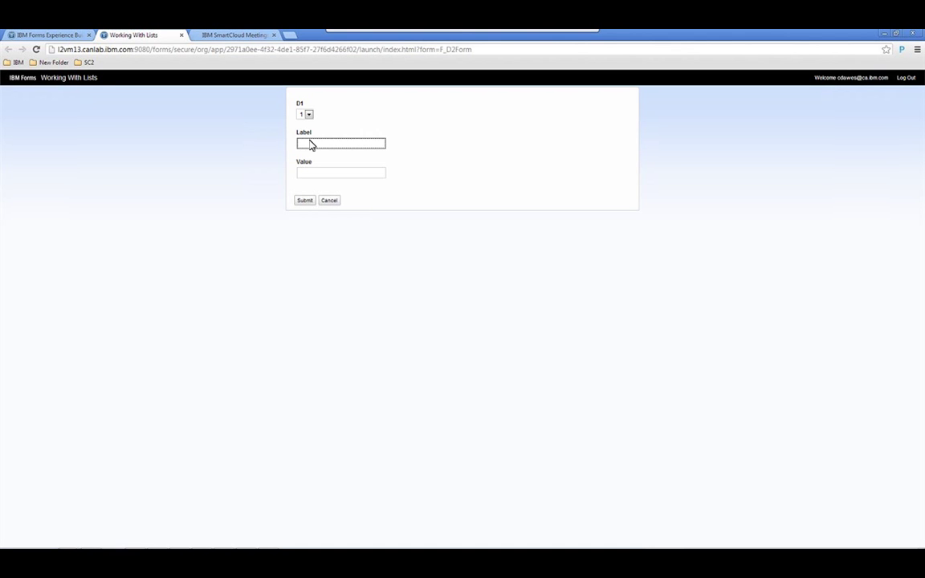
pyautogui.write('b')
pyautogui.press('Tab')
pyautogui.write('b')
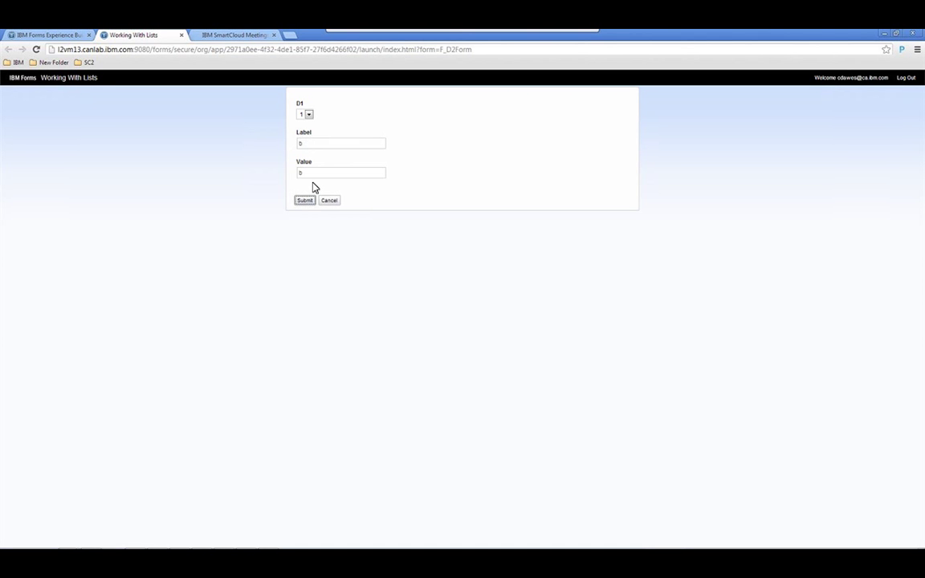
pyautogui.click(307, 202)
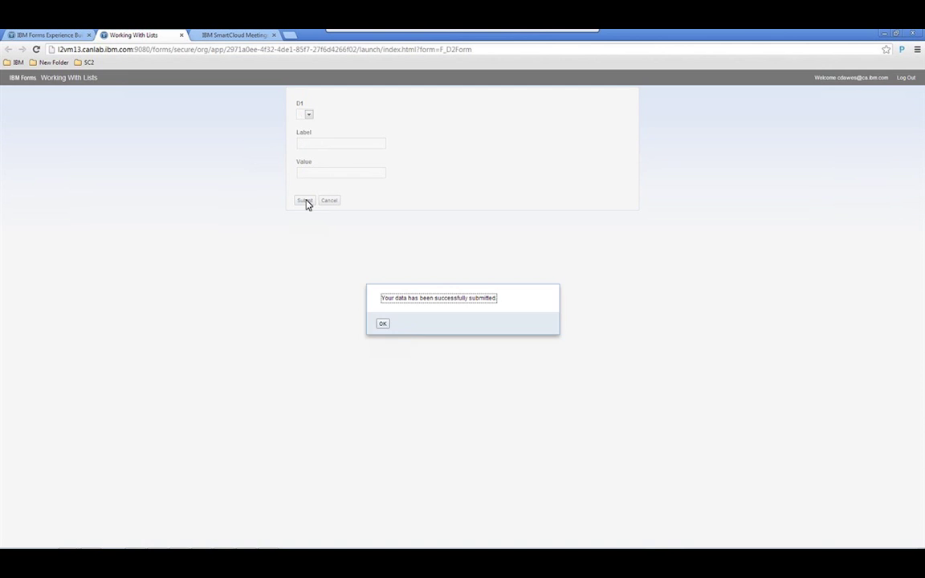
pyautogui.click(383, 324)
# - Submit a D2 Form entry with D1 set to 1, Label c and Value c, and dismiss the confirmation
pyautogui.click(308, 115)
pyautogui.click(309, 121)
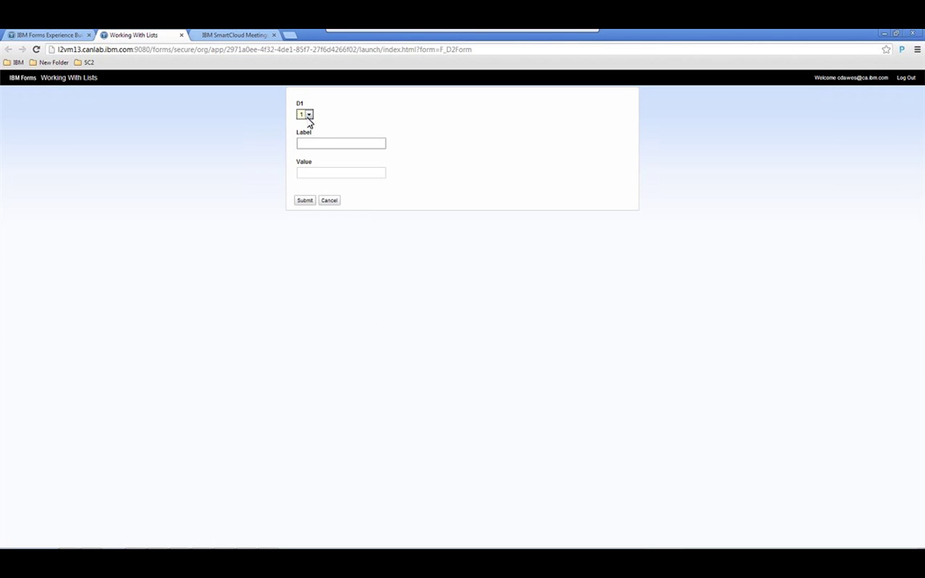
pyautogui.click(310, 145)
pyautogui.write('c')
pyautogui.press('Tab')
pyautogui.write('c')
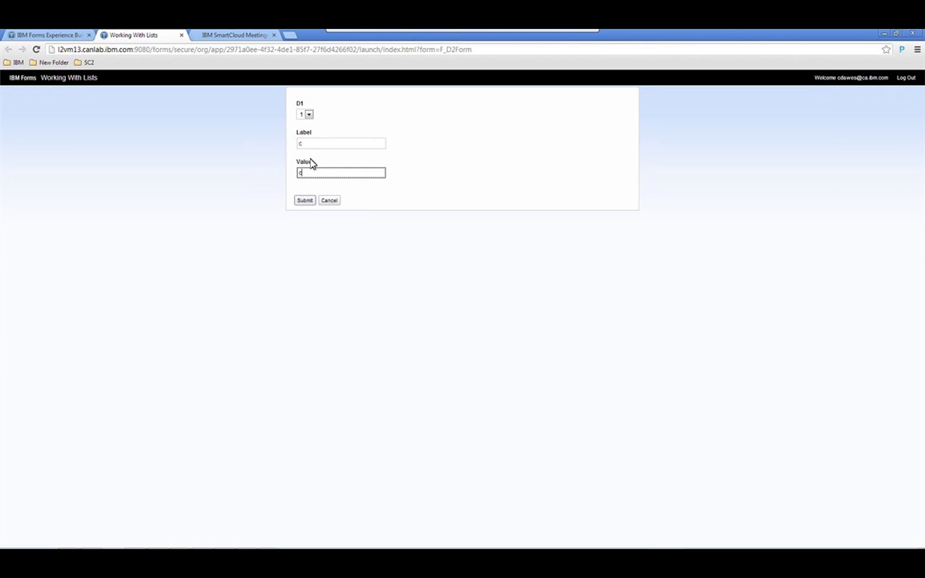
pyautogui.click(306, 201)
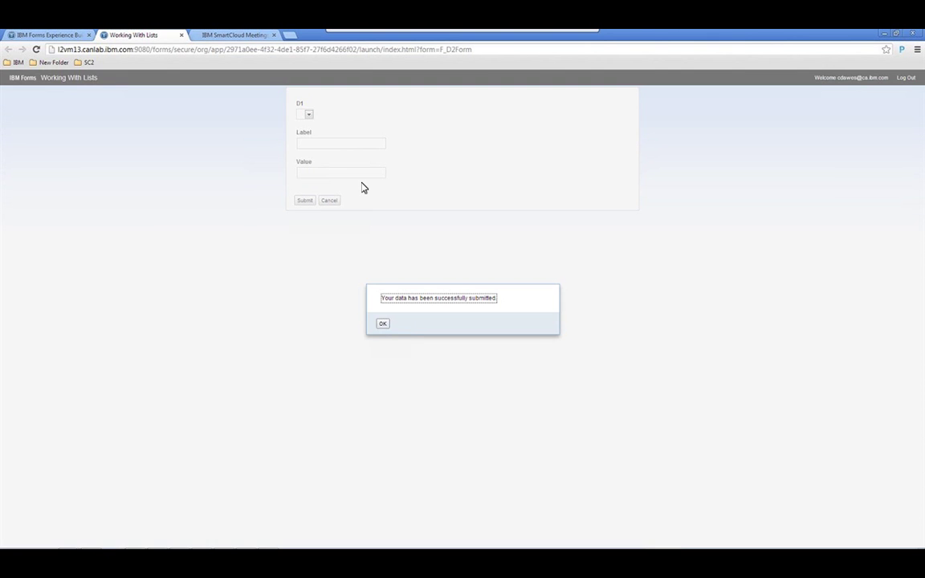
pyautogui.click(386, 324)
# - Submit a D2 Form entry with D1 set to 2, Label d and Value d
pyautogui.click(307, 142)
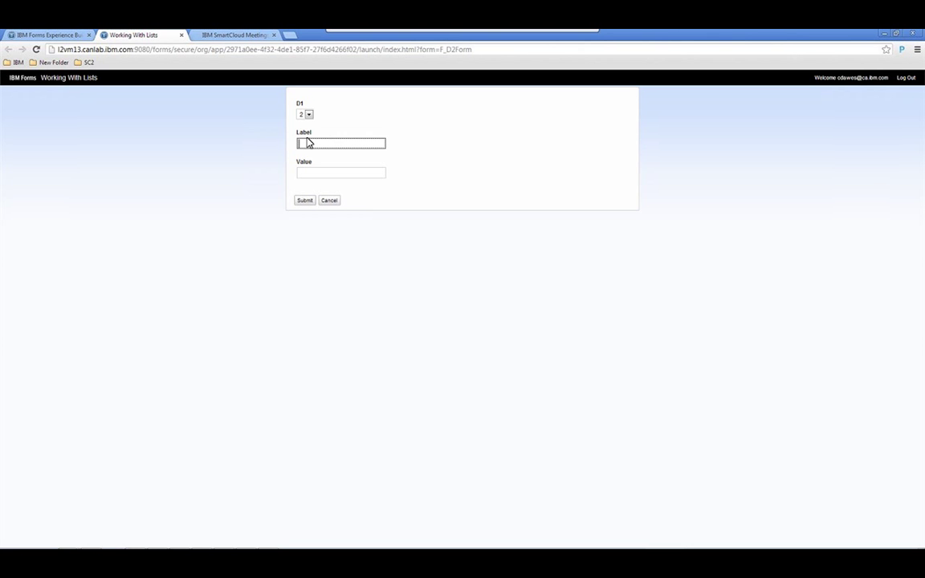
pyautogui.write('c')
pyautogui.click(309, 174)
pyautogui.write('c')
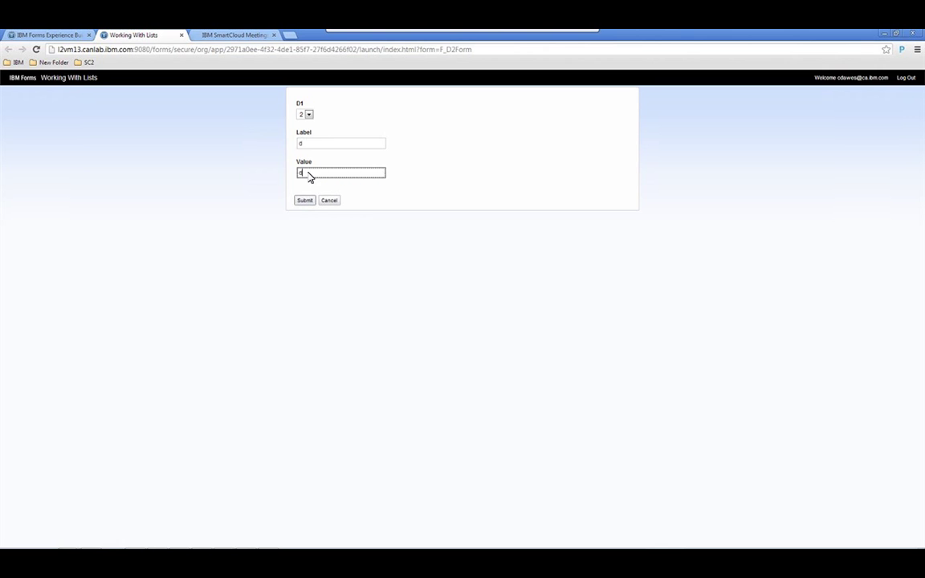
pyautogui.click(306, 201)
pyautogui.press('Return')
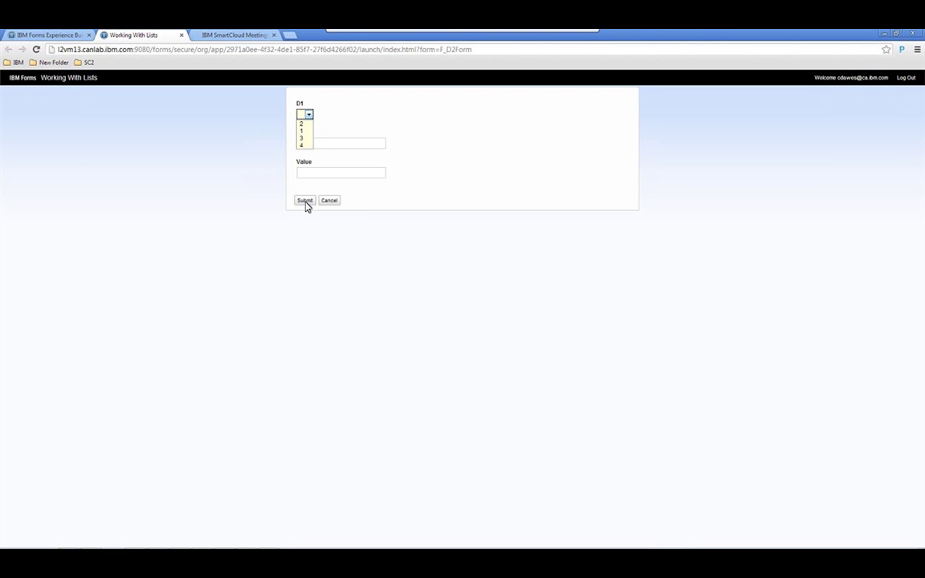
# - Submit a D2 Form entry with D1 set to 2, Label e and Value e
pyautogui.click(311, 145)
pyautogui.write('6')
pyautogui.press('Return')
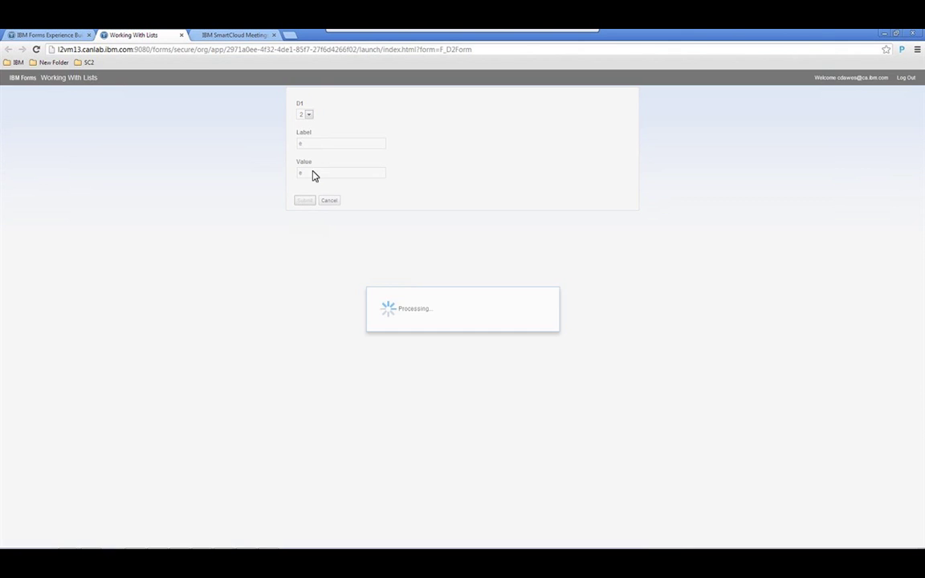
# - Submit a D2 Form entry with D1 set to 3, Label f and Value f, and close the form's browser tab
pyautogui.click(305, 142)
pyautogui.write('7')
pyautogui.press('Tab')
pyautogui.write('7')
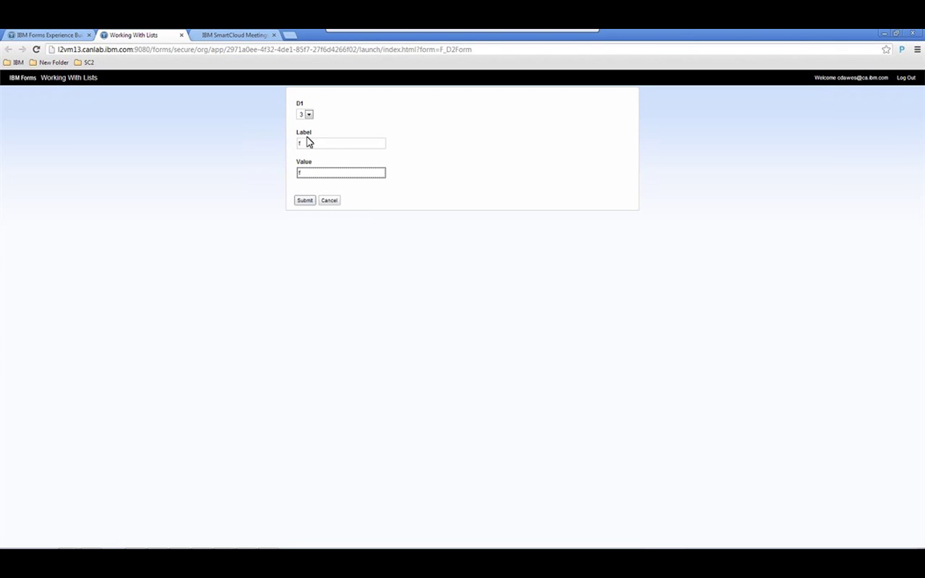
pyautogui.click(312, 202)
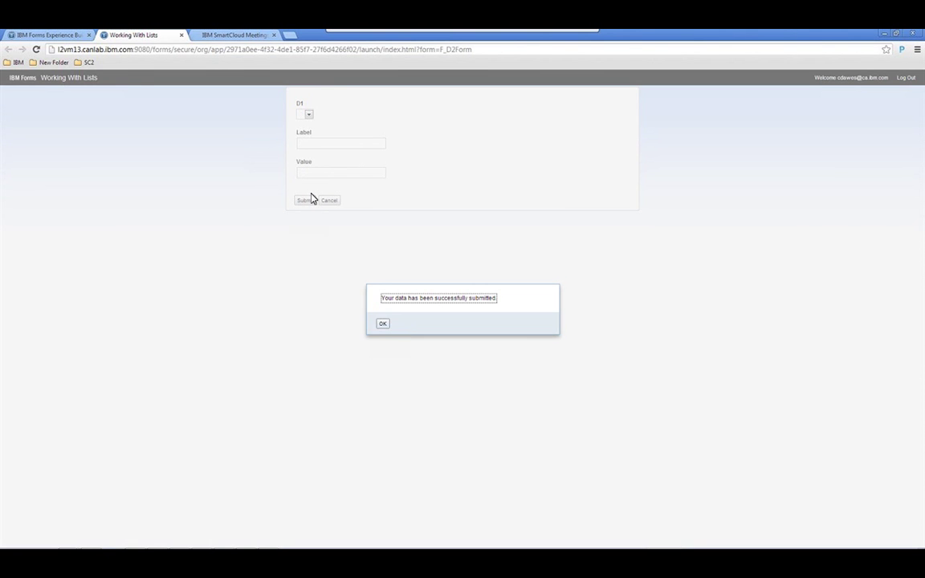
pyautogui.click(384, 324)
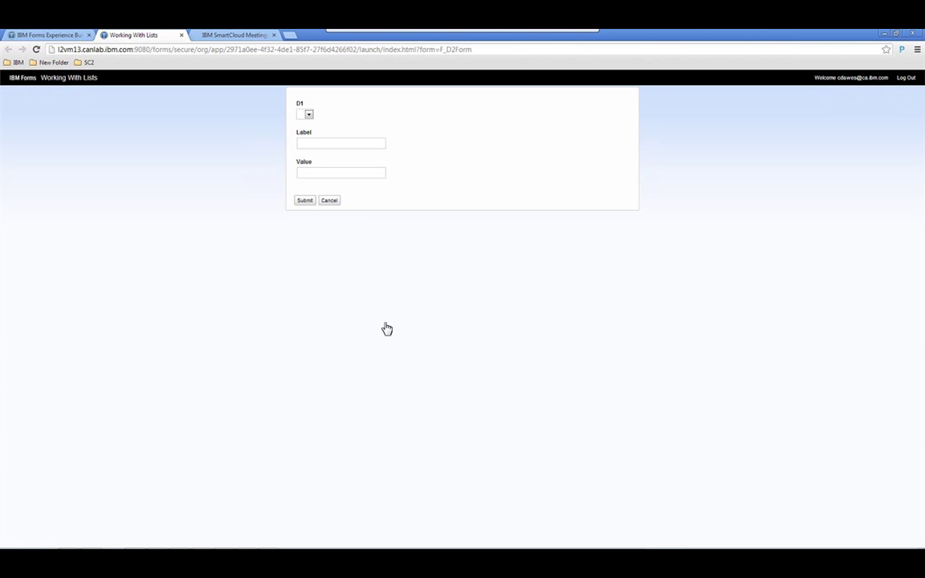
pyautogui.click(182, 36)
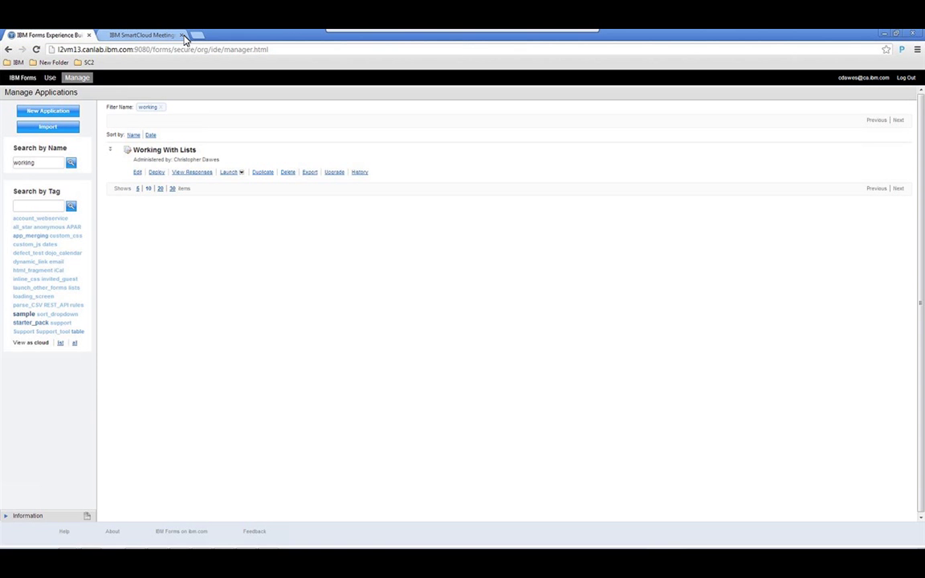
# - Launch Form 1, check D2's options before and after choosing a D1 value, and close the form without submitting
pyautogui.click(241, 171)
pyautogui.click(247, 181)
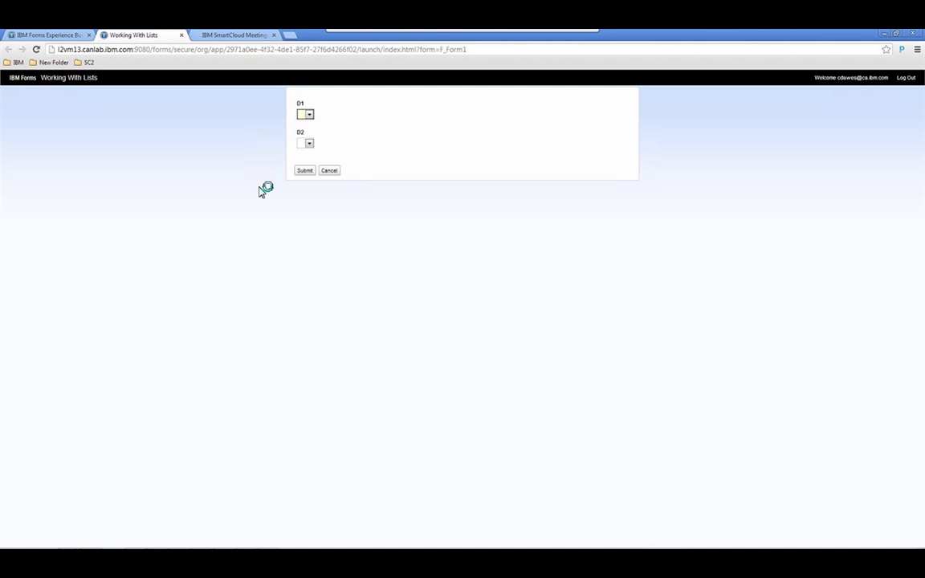
pyautogui.click(309, 143)
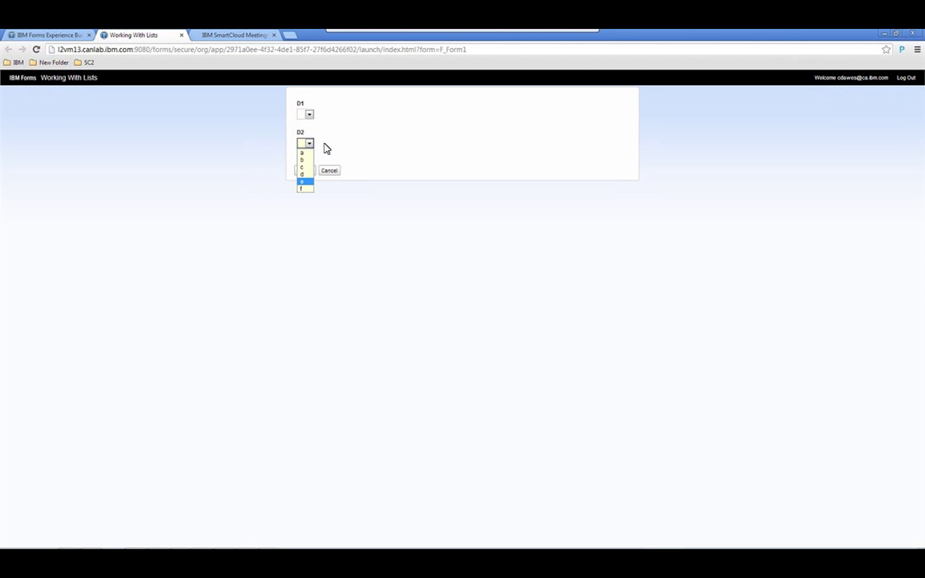
pyautogui.click(326, 150)
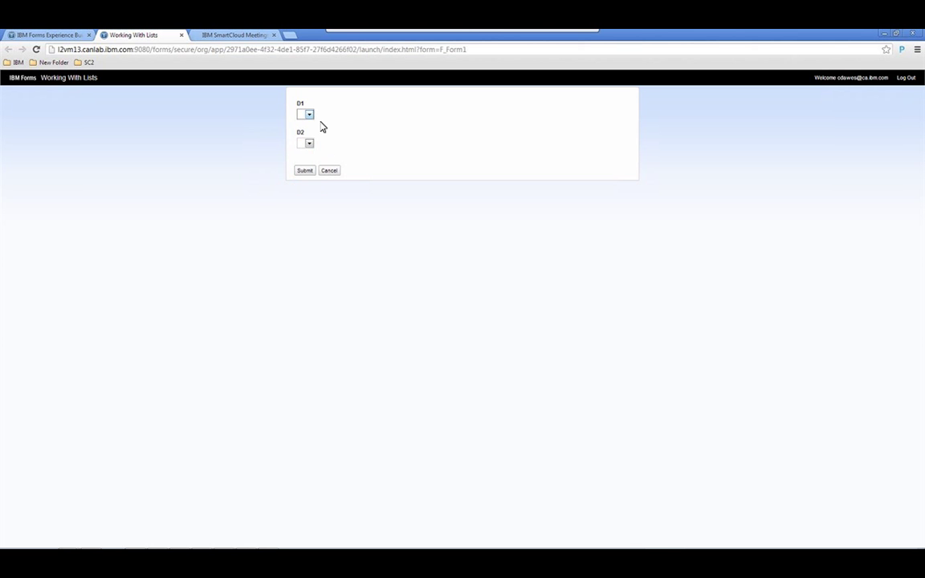
pyautogui.click(309, 115)
pyautogui.click(303, 123)
pyautogui.click(310, 143)
pyautogui.click(310, 143)
pyautogui.click(181, 36)
pyautogui.click(455, 310)
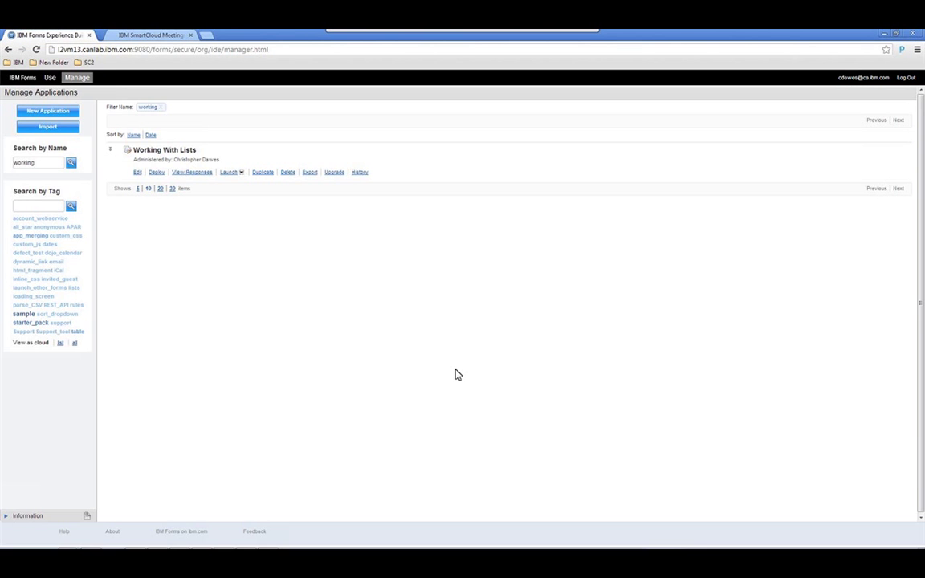
# - Open the deployed Working With Lists application for editing and view D2's drop-down properties on Form 1
pyautogui.click(139, 172)
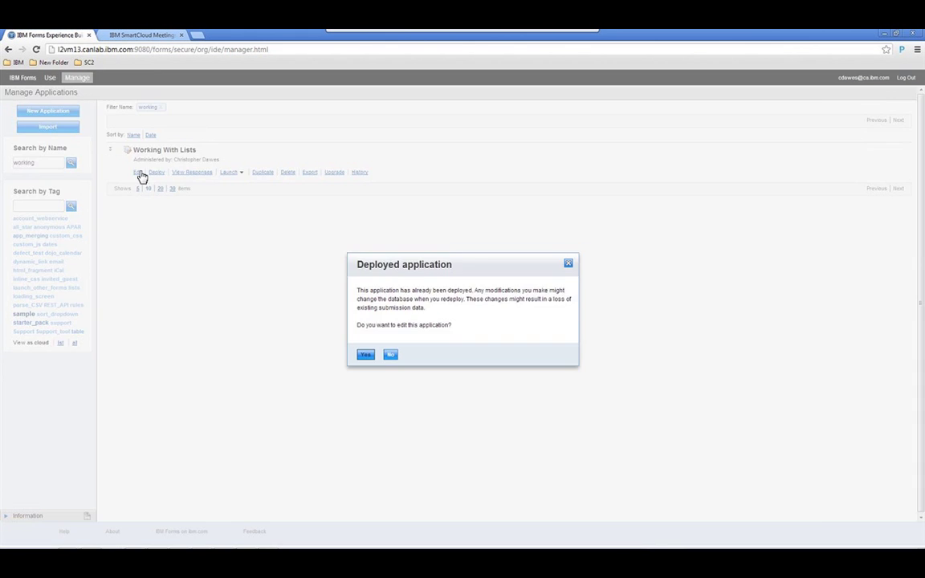
pyautogui.click(365, 354)
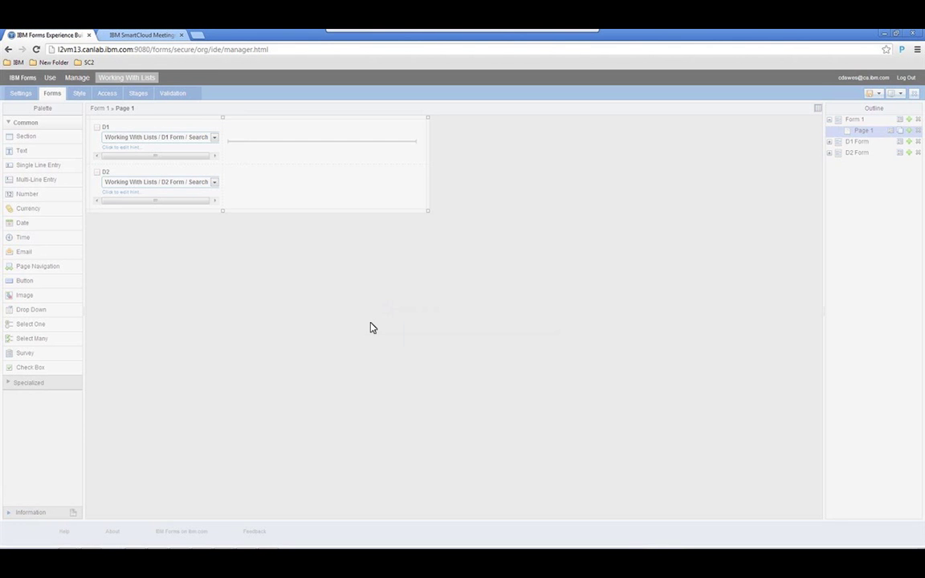
pyautogui.click(198, 184)
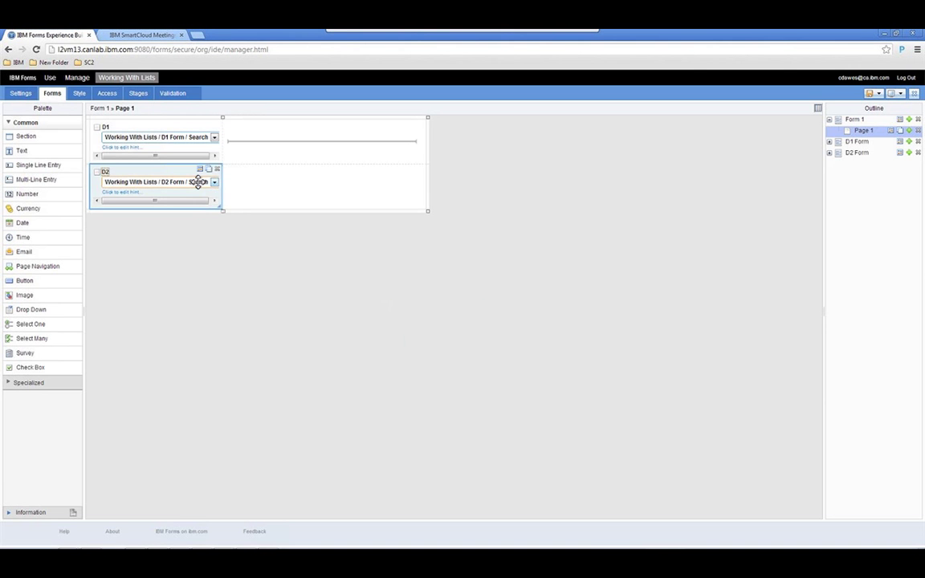
pyautogui.doubleClick(198, 183)
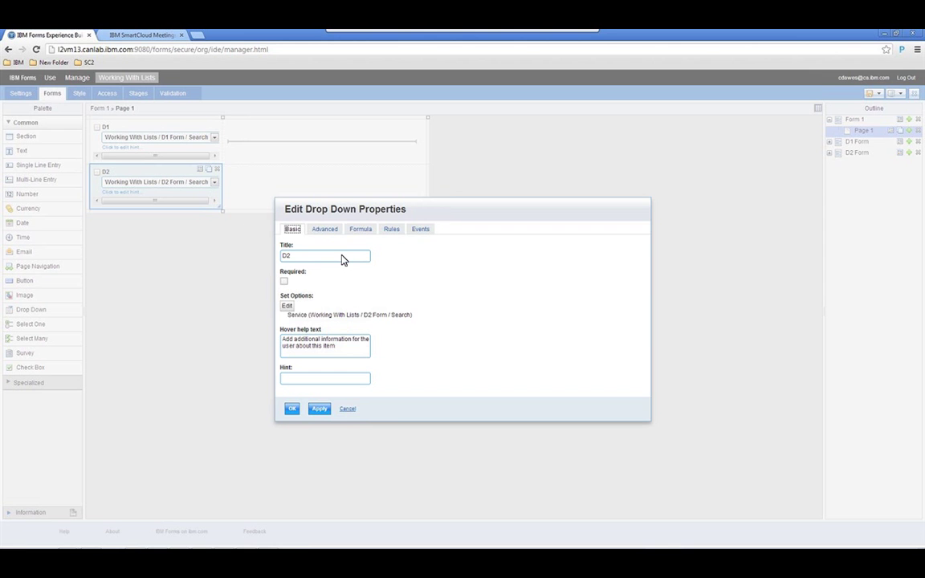
pyautogui.click(353, 410)
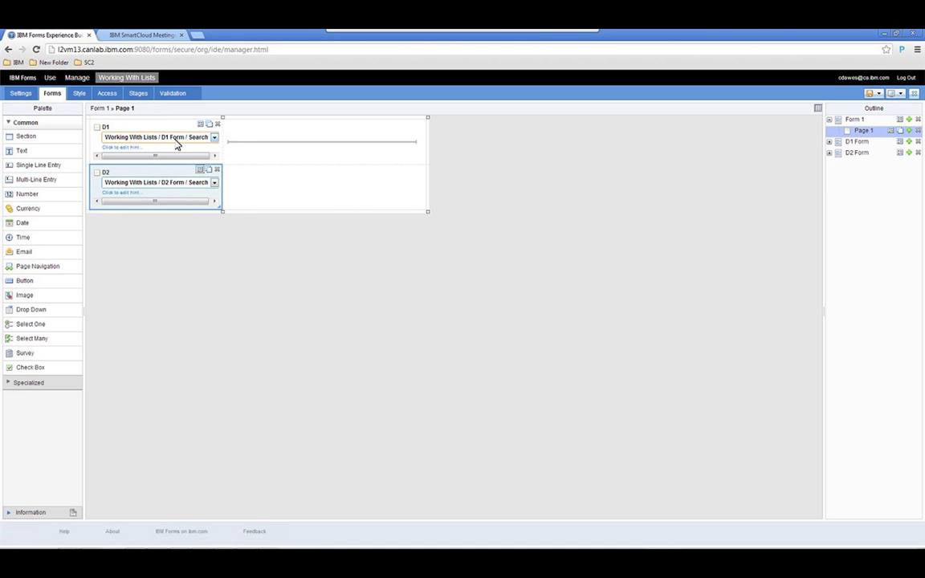
# - Set D1's onItemChange event on Form 1 to call the Working With Lists / D2 Form / Search service, and accept the properties
pyautogui.doubleClick(205, 137)
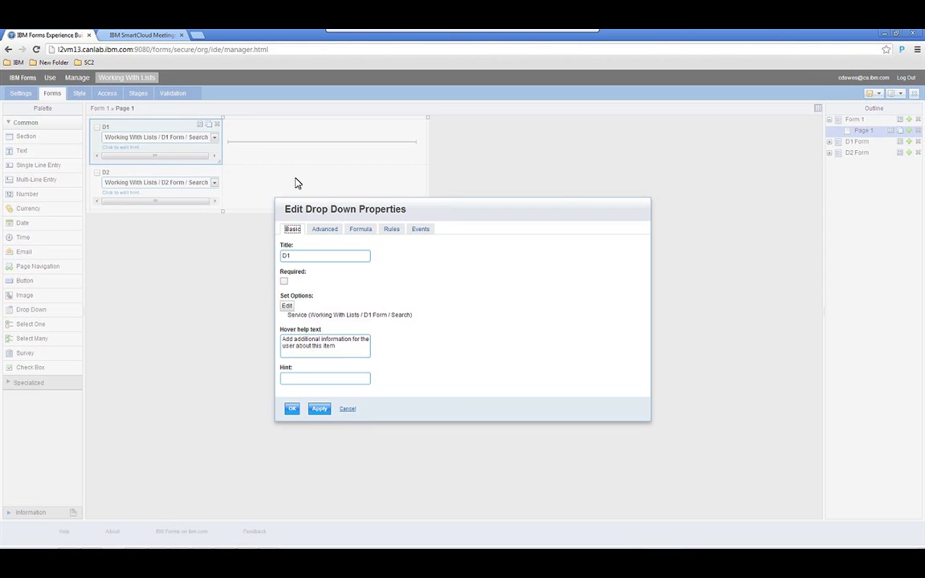
pyautogui.click(421, 230)
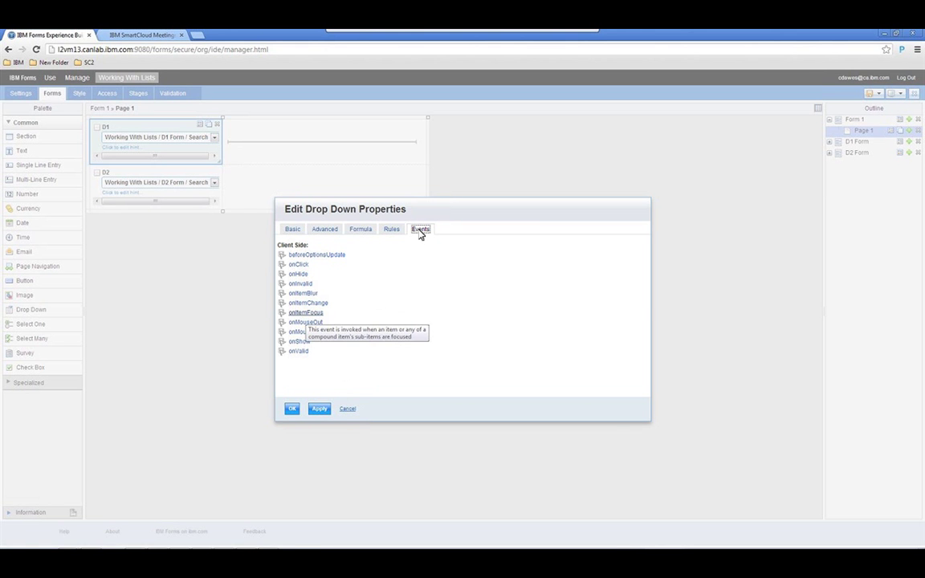
pyautogui.click(308, 303)
pyautogui.click(349, 268)
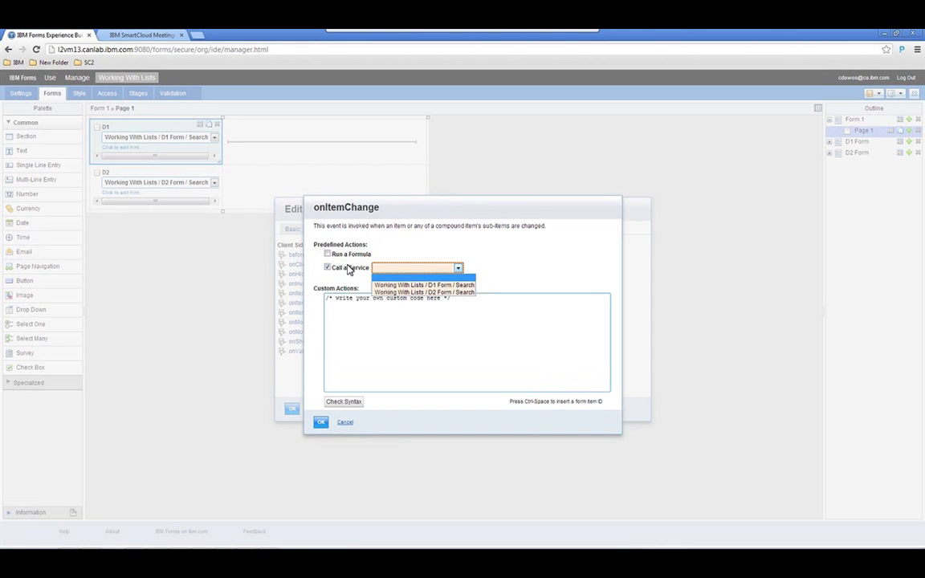
pyautogui.click(447, 293)
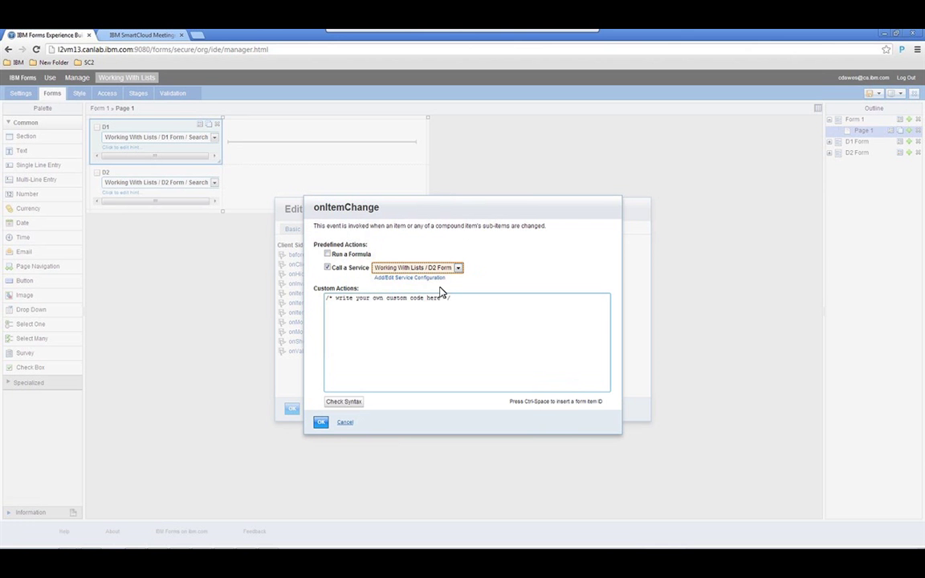
pyautogui.click(321, 422)
pyautogui.click(293, 408)
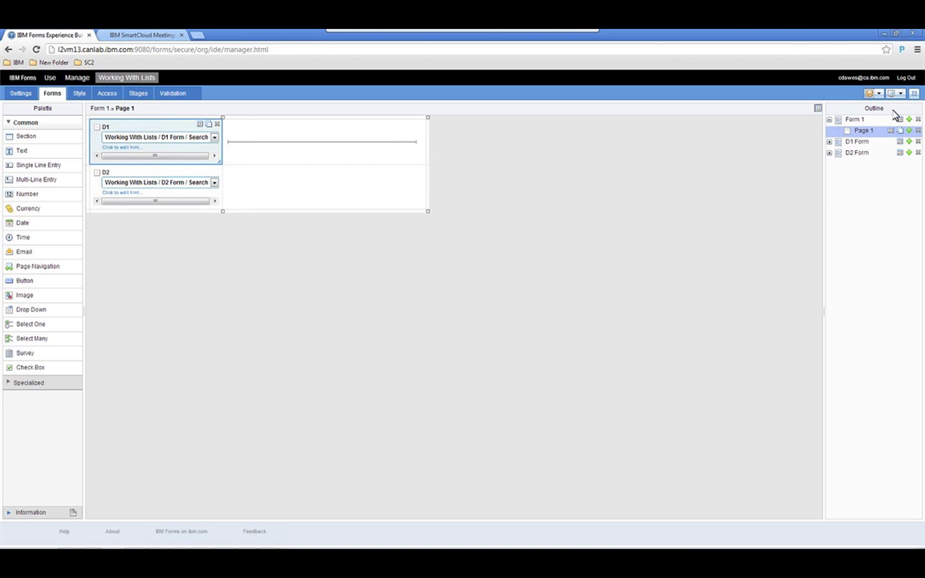
# - Save the Working With Lists application and redeploy it from the application list without changing its deployment settings
pyautogui.click(870, 95)
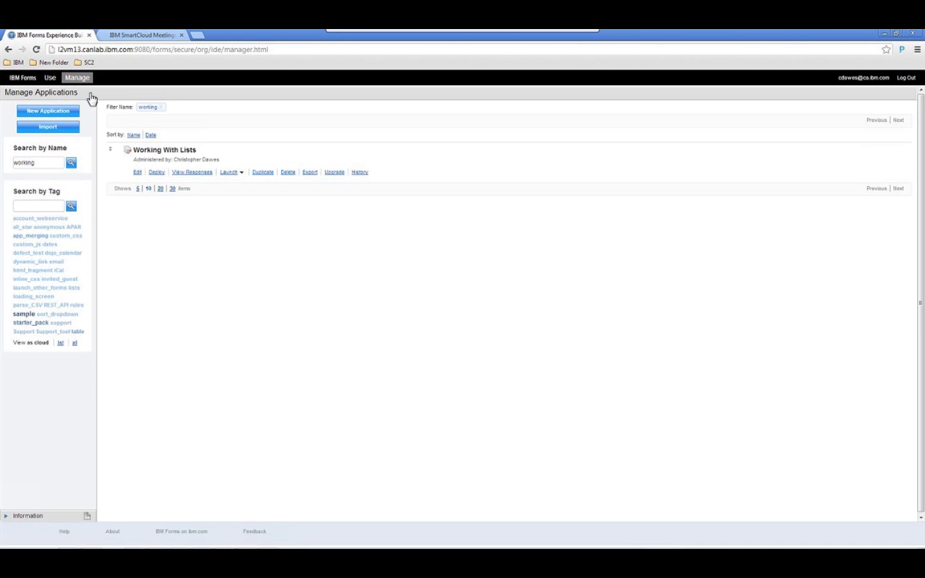
pyautogui.click(156, 172)
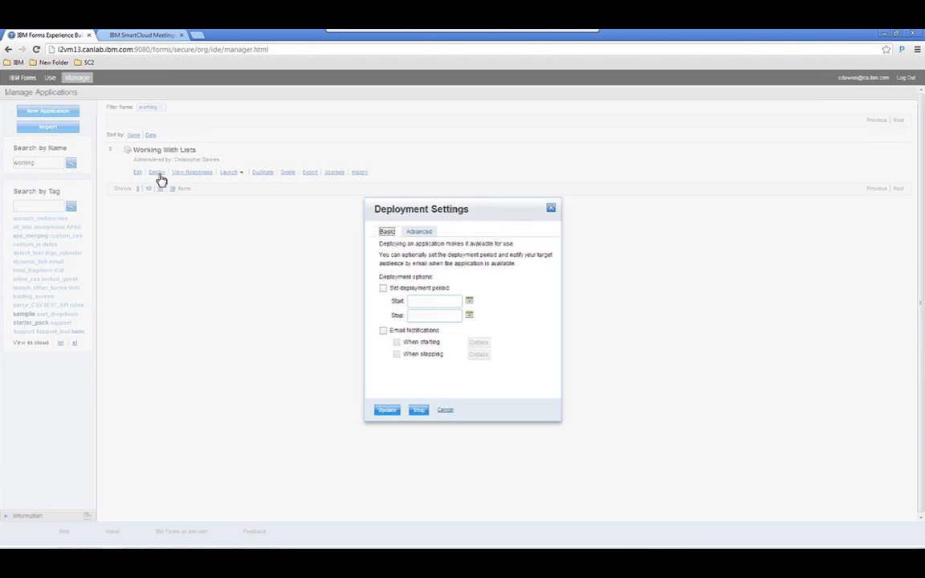
pyautogui.click(386, 409)
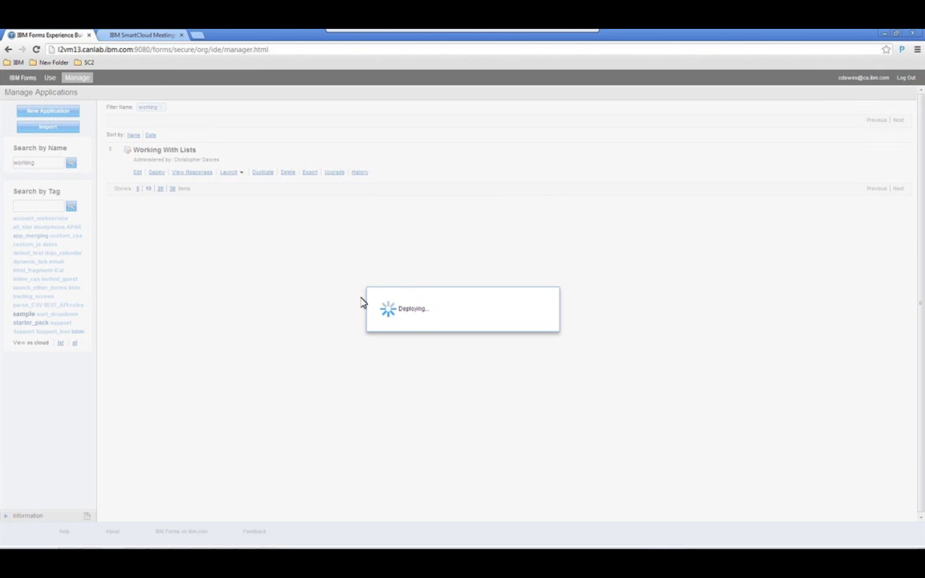
# - Launch Form 1 and check D2's options with D1 set to 1, 2 and 3 in turn
pyautogui.click(231, 172)
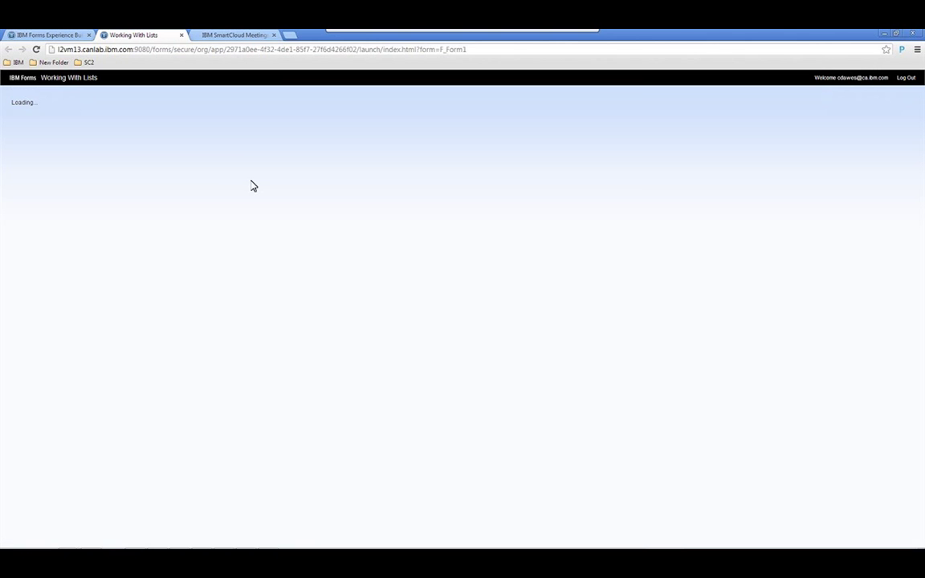
pyautogui.click(309, 115)
pyautogui.click(311, 122)
pyautogui.click(309, 143)
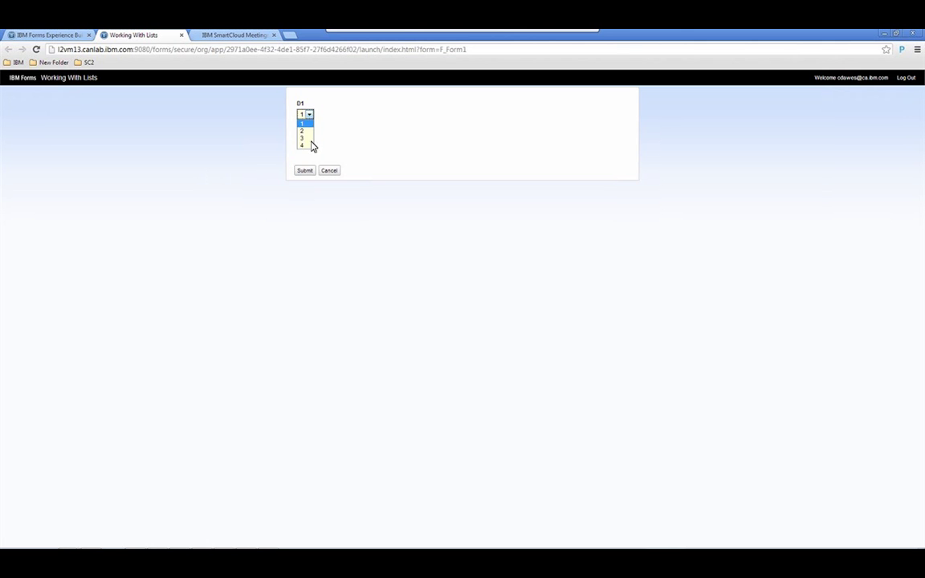
pyautogui.click(309, 130)
pyautogui.click(309, 143)
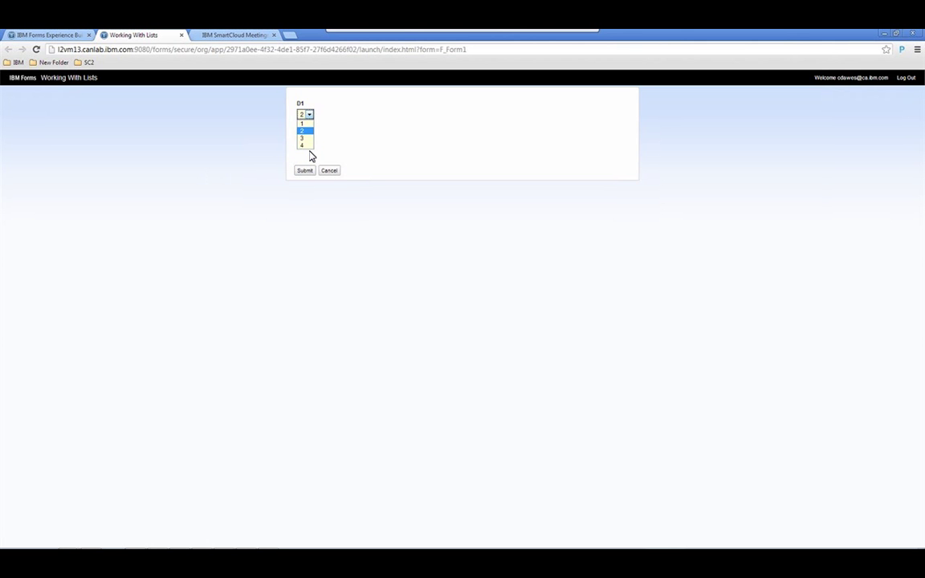
pyautogui.click(309, 138)
pyautogui.click(309, 143)
pyautogui.click(305, 151)
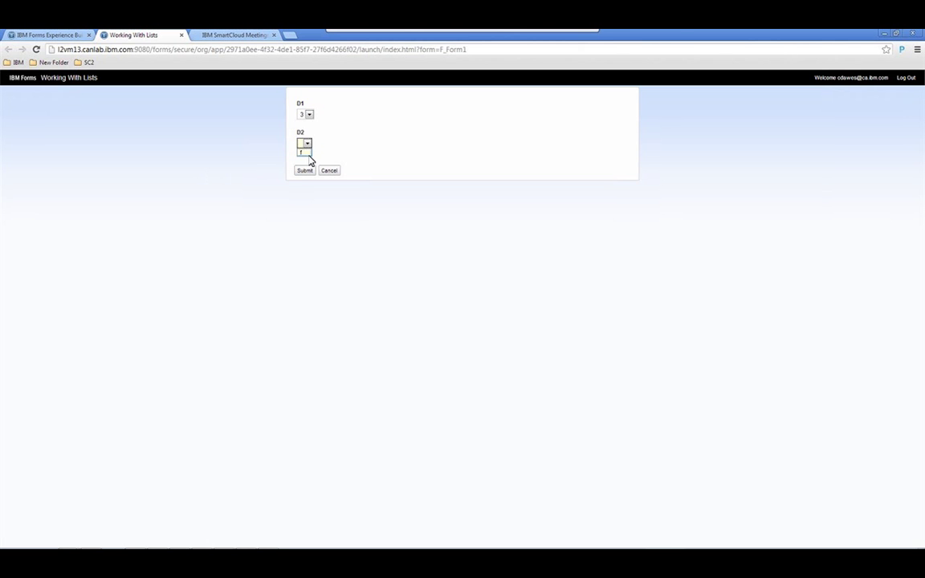
# - Set D1 to 4, check D2's options, and close the form's browser tab without submitting
pyautogui.click(309, 114)
pyautogui.press('Down')
pyautogui.press('Return')
pyautogui.click(306, 143)
pyautogui.click(182, 36)
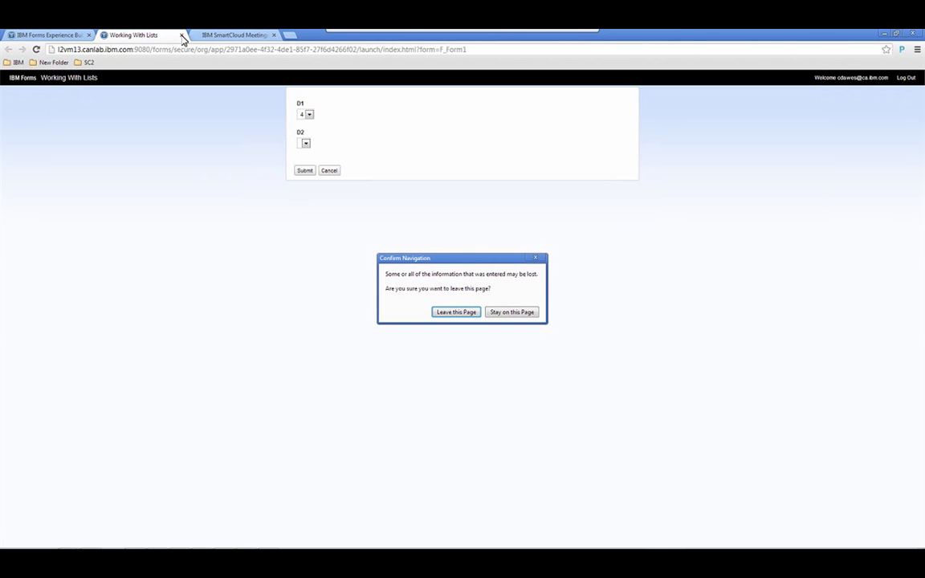
pyautogui.click(474, 313)
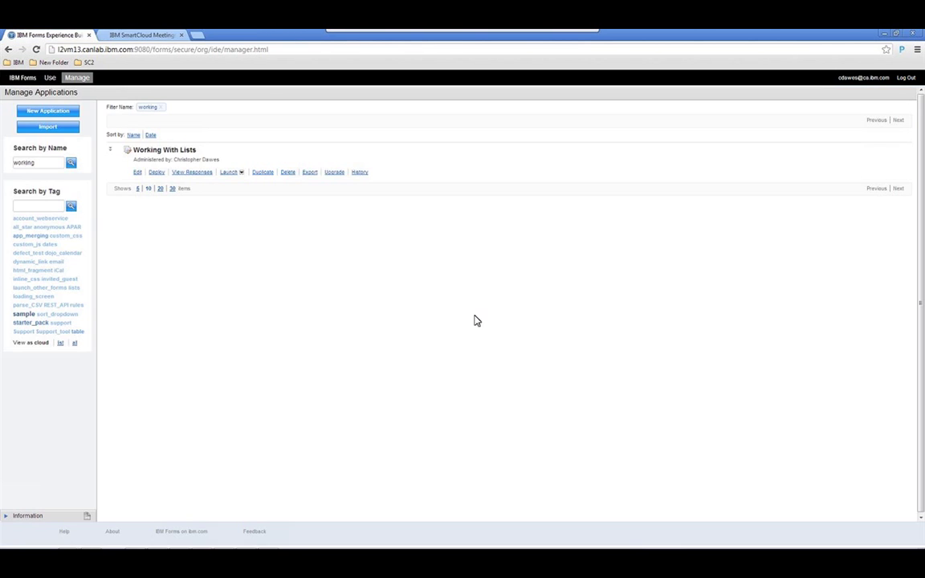
# - View the application's responses and review the submitted records of Form 1 and D1 Form
pyautogui.click(192, 171)
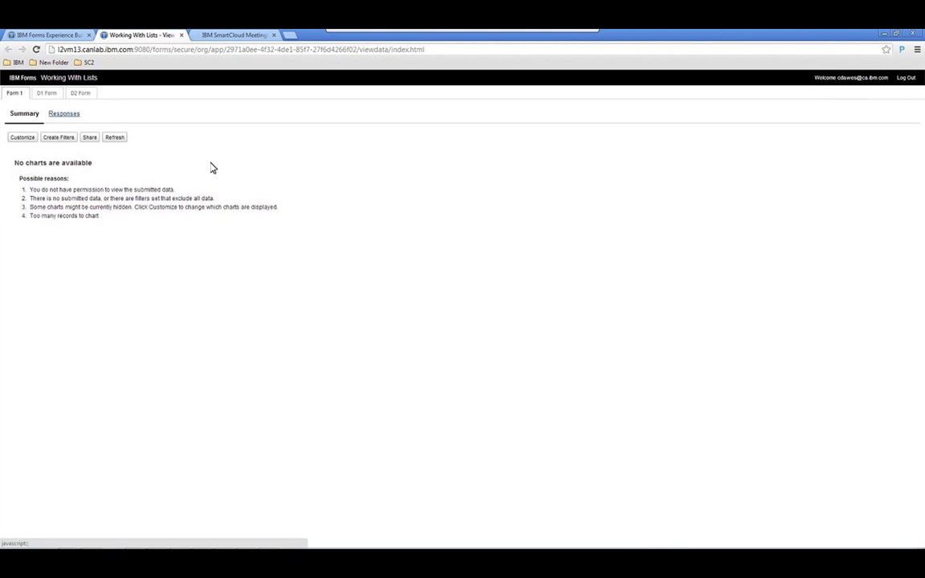
pyautogui.click(64, 114)
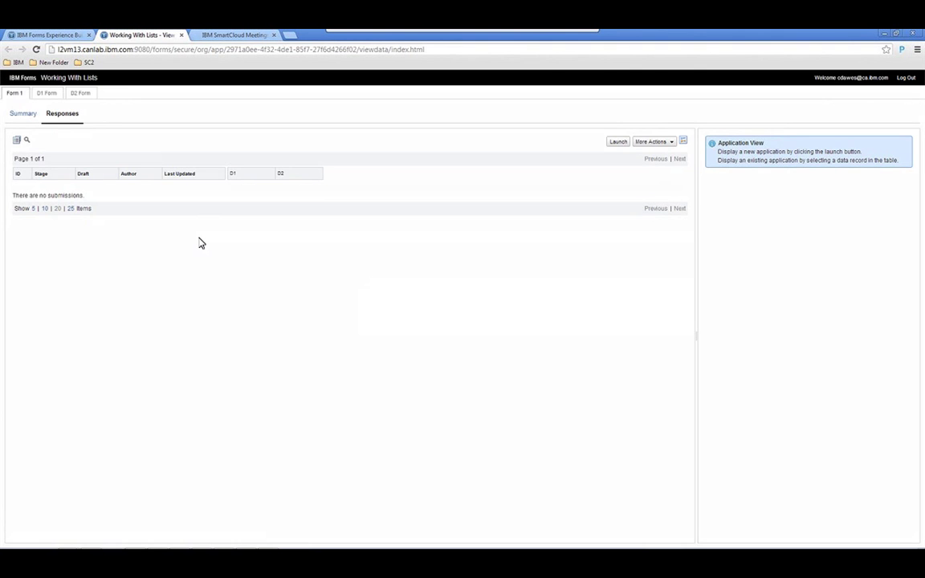
pyautogui.click(47, 93)
pyautogui.click(71, 117)
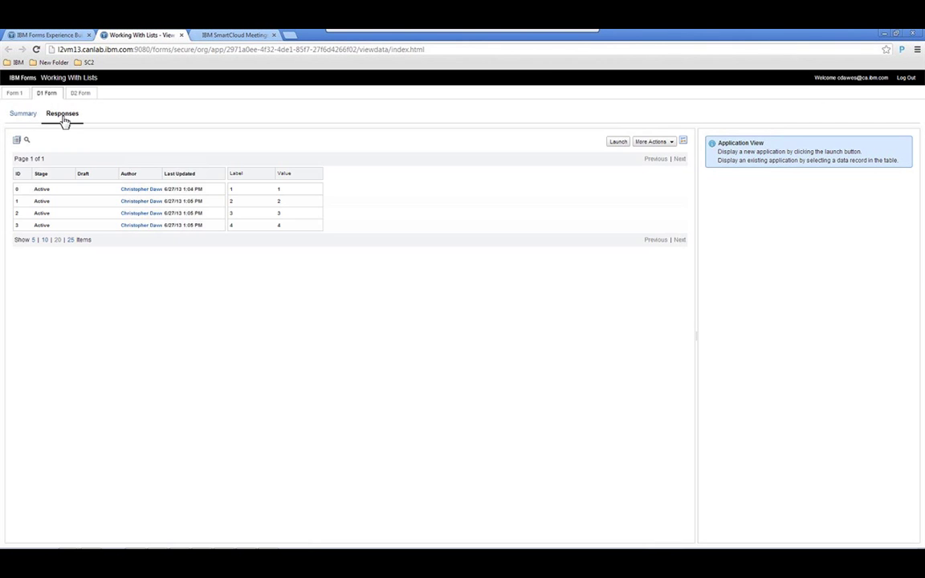
pyautogui.click(265, 225)
pyautogui.click(300, 189)
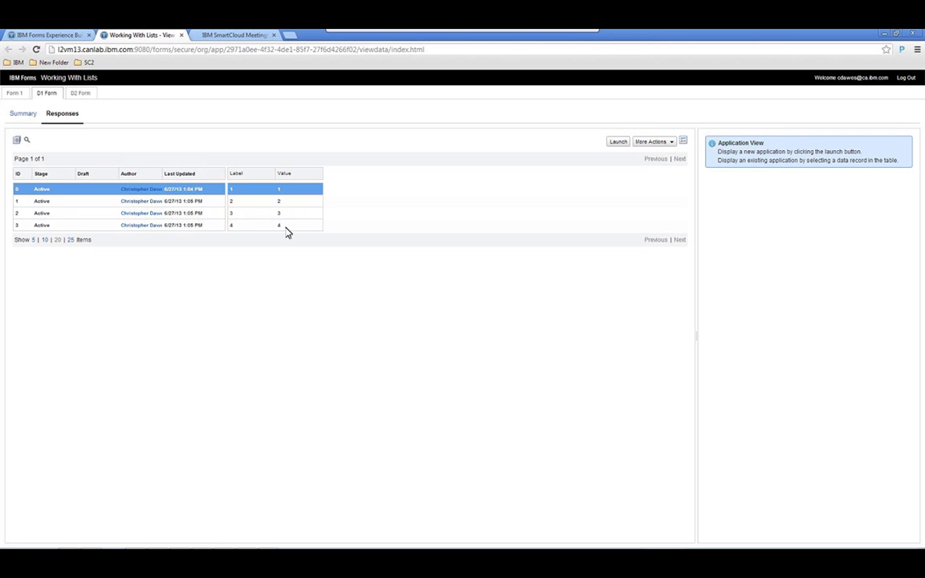
pyautogui.click(287, 231)
pyautogui.click(281, 212)
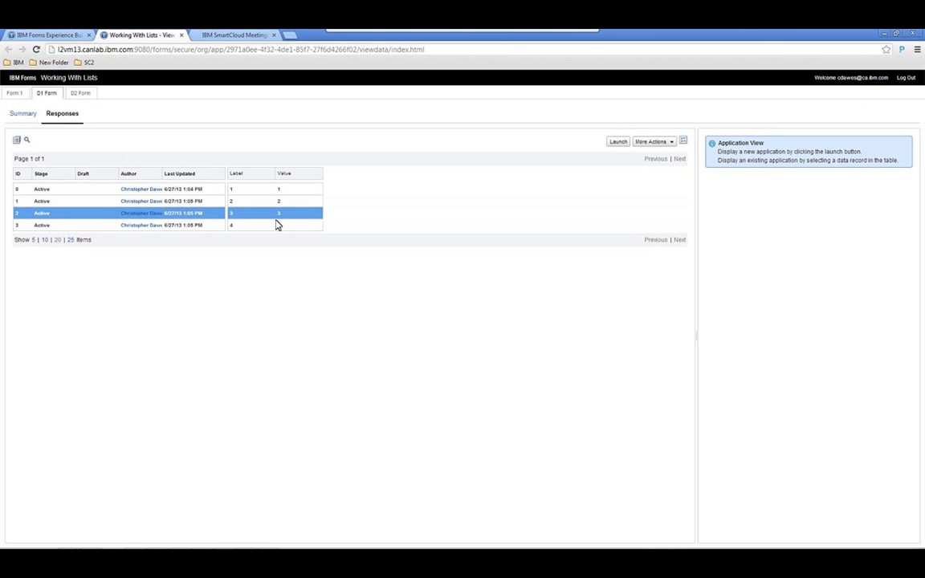
pyautogui.keyDown('ctrl'); pyautogui.click(269, 213); pyautogui.keyUp('ctrl')
# - Review the D1, Label and Value entries in D2 Form's submitted responses
pyautogui.click(82, 95)
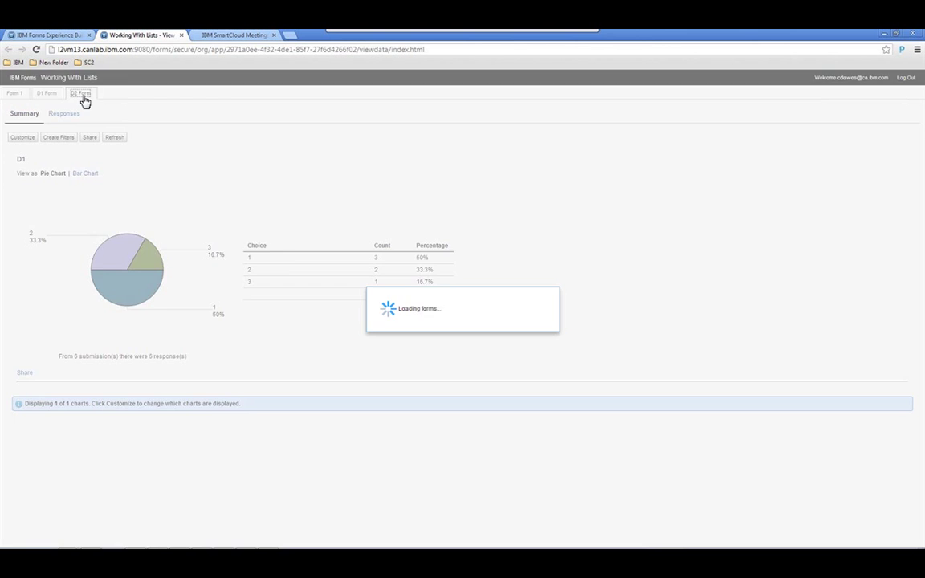
pyautogui.click(71, 114)
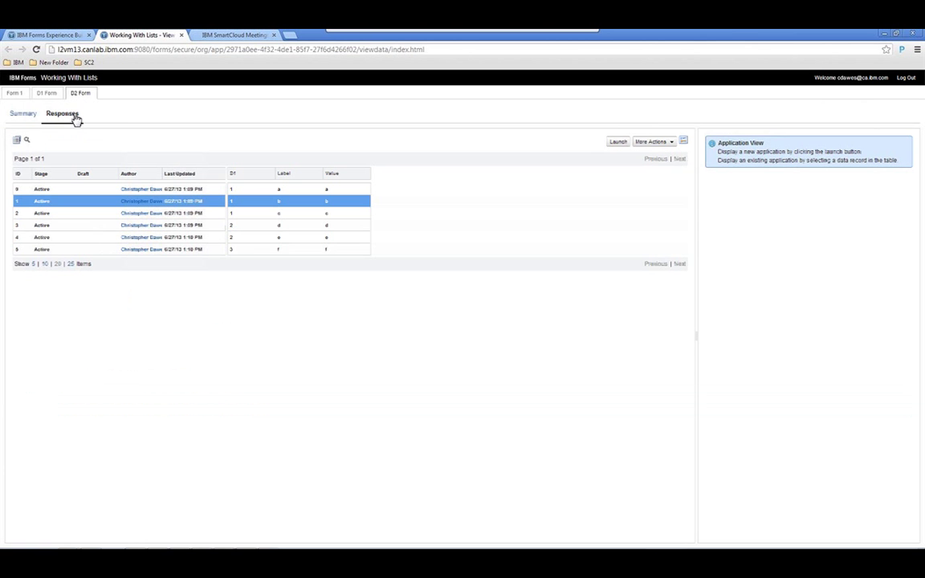
pyautogui.click(315, 202)
pyautogui.click(273, 250)
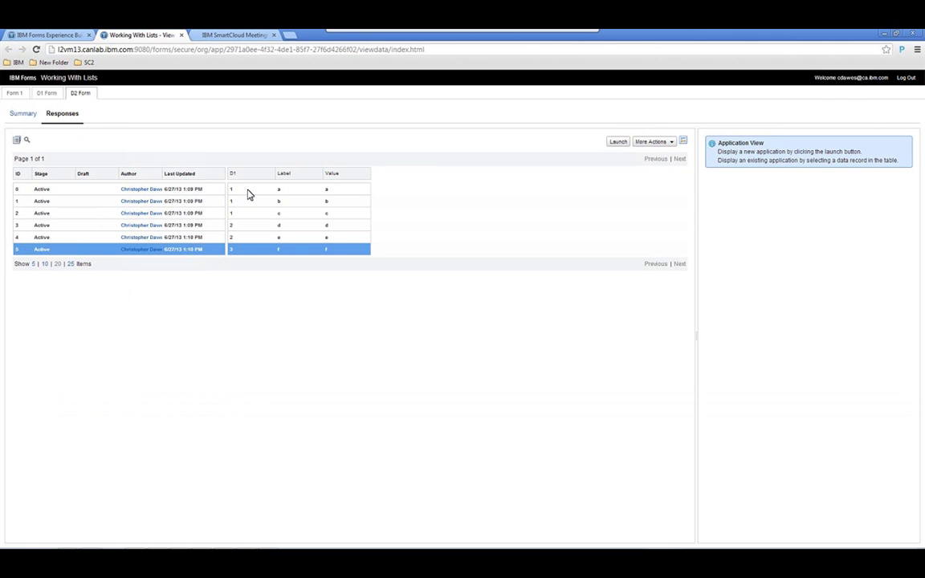
pyautogui.click(248, 191)
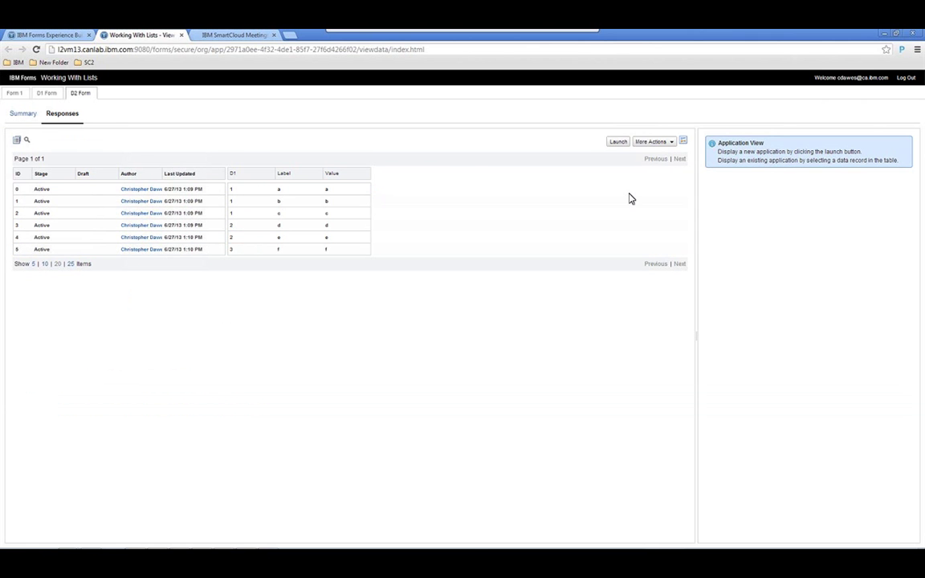
# - Launch a new D2 Form entry from the responses view and submit it with D1 set to 3, Label g and Value g
pyautogui.click(697, 215)
pyautogui.click(385, 142)
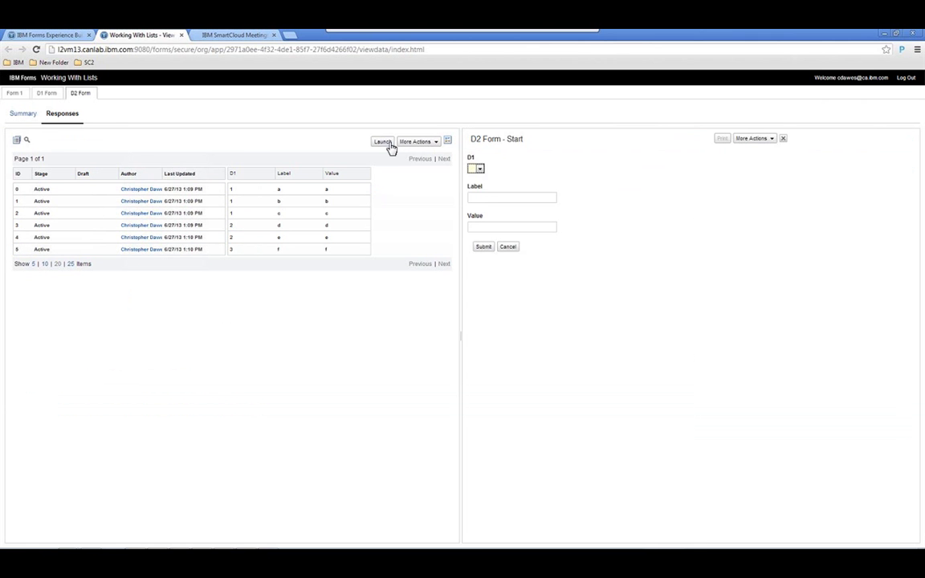
pyautogui.click(480, 169)
pyautogui.click(482, 198)
pyautogui.click(478, 199)
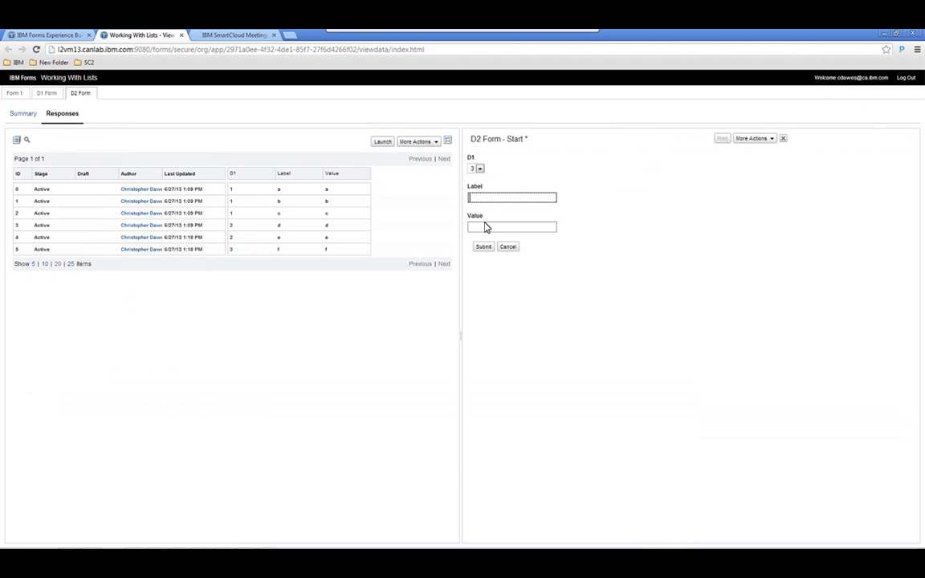
pyautogui.write('g')
pyautogui.press('Tab')
pyautogui.write('g')
pyautogui.press('Tab')
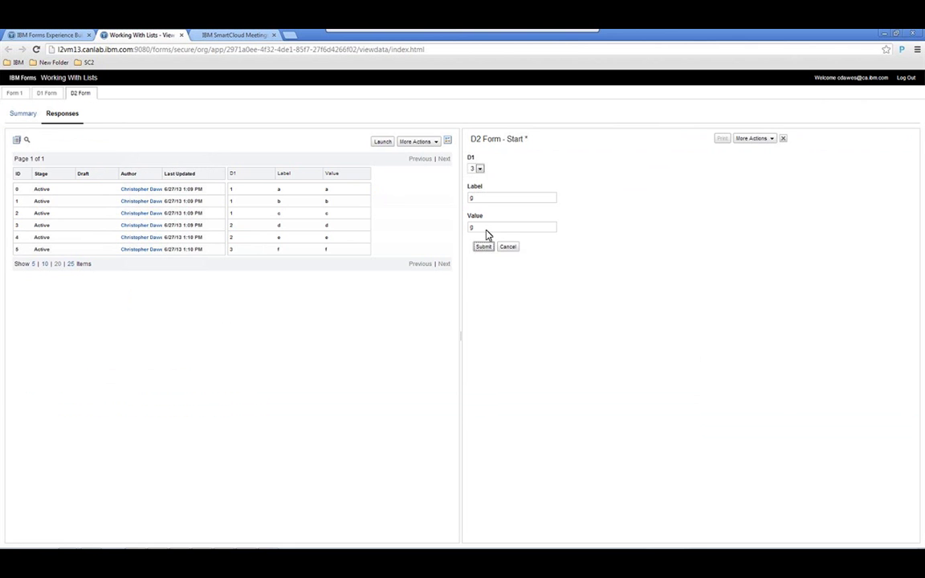
pyautogui.click(487, 247)
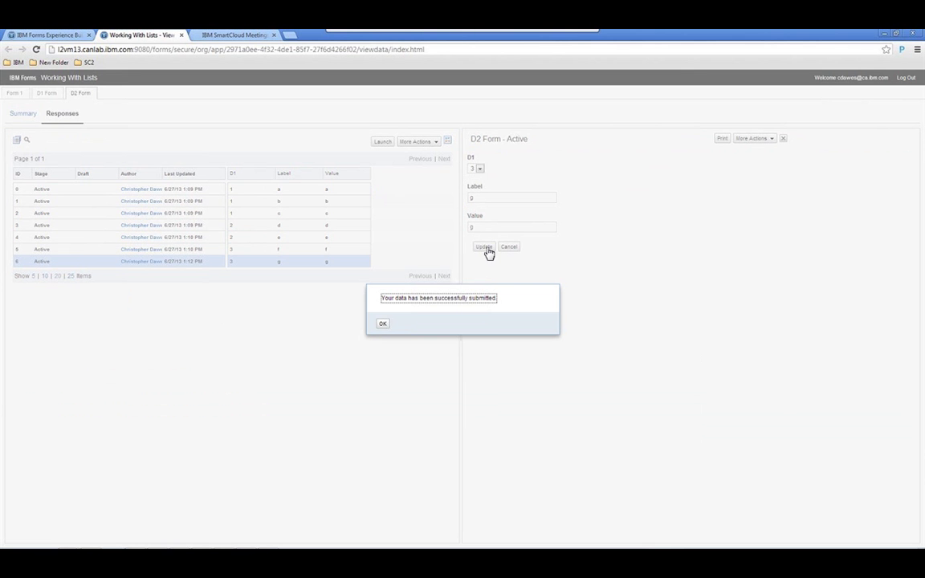
pyautogui.press('Return')
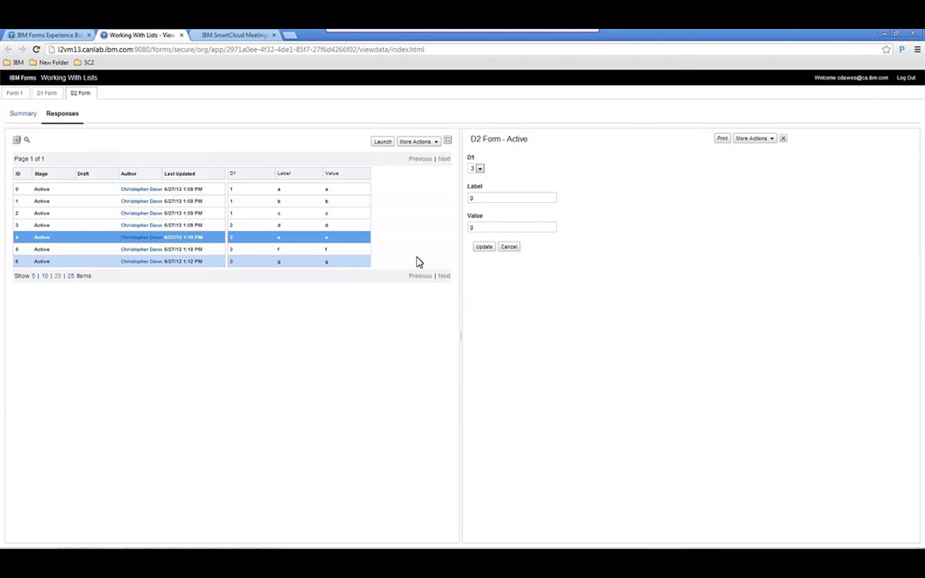
# - Change the Label and Value of D2 Form's "e" record to egg and update the record
pyautogui.click(353, 239)
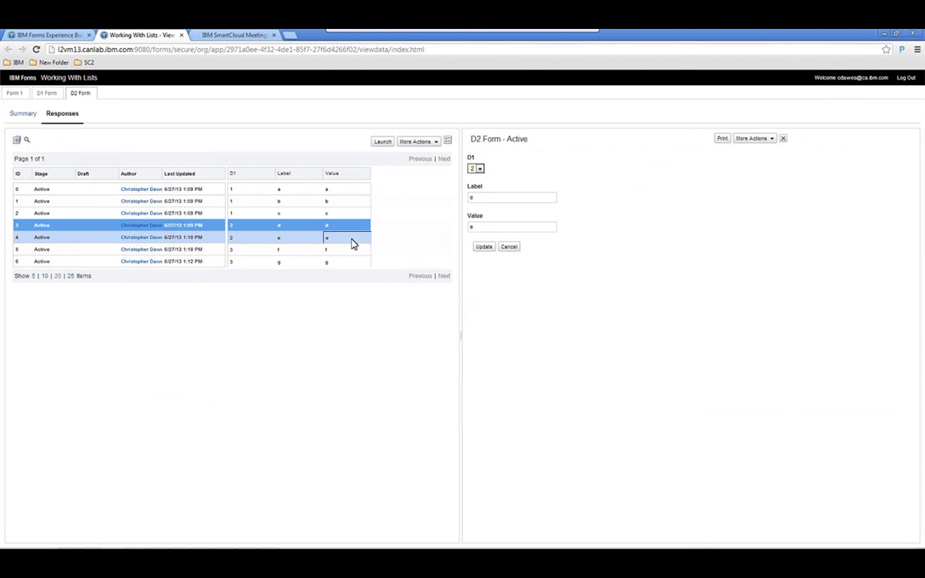
pyautogui.click(495, 202)
pyautogui.write('gg')
pyautogui.click(489, 229)
pyautogui.write('gg')
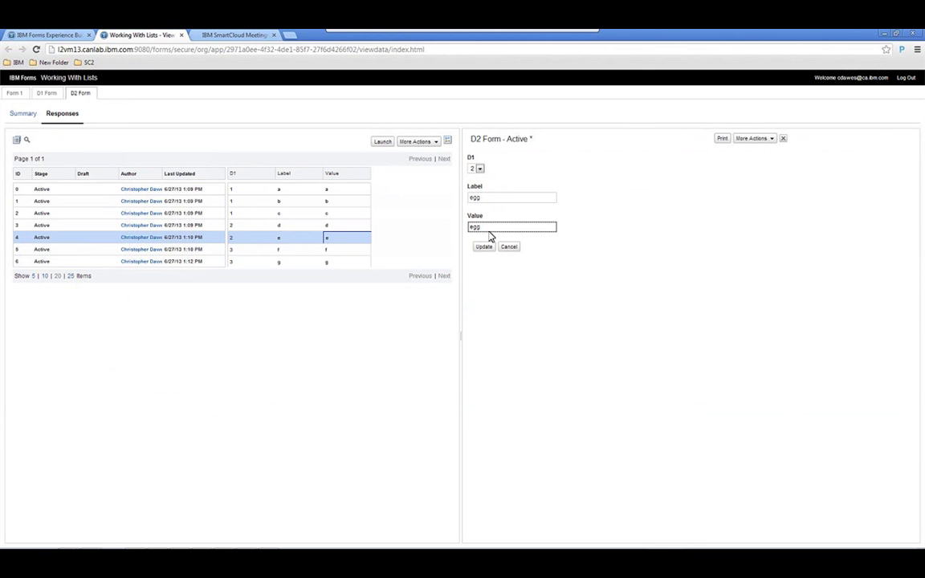
pyautogui.press('Tab')
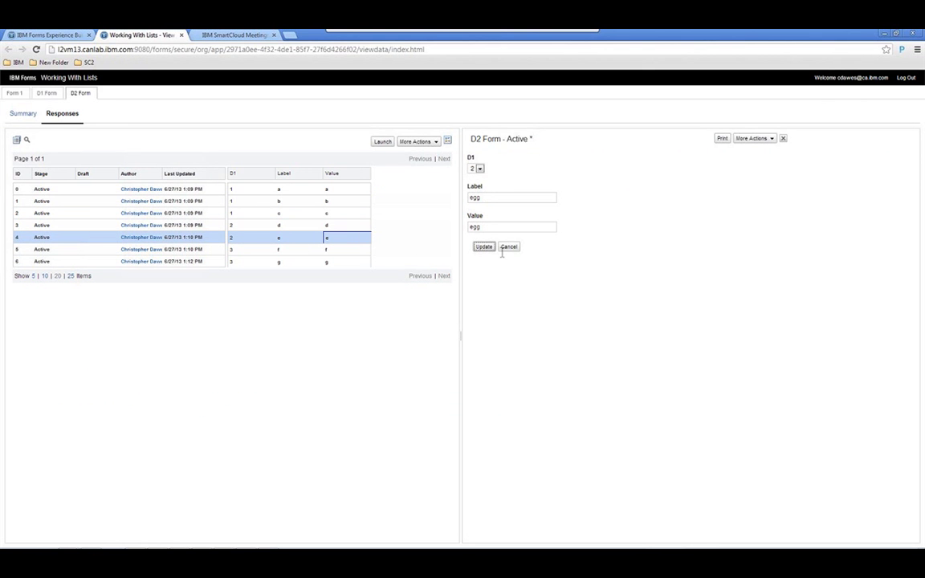
pyautogui.click(485, 248)
pyautogui.press('Return')
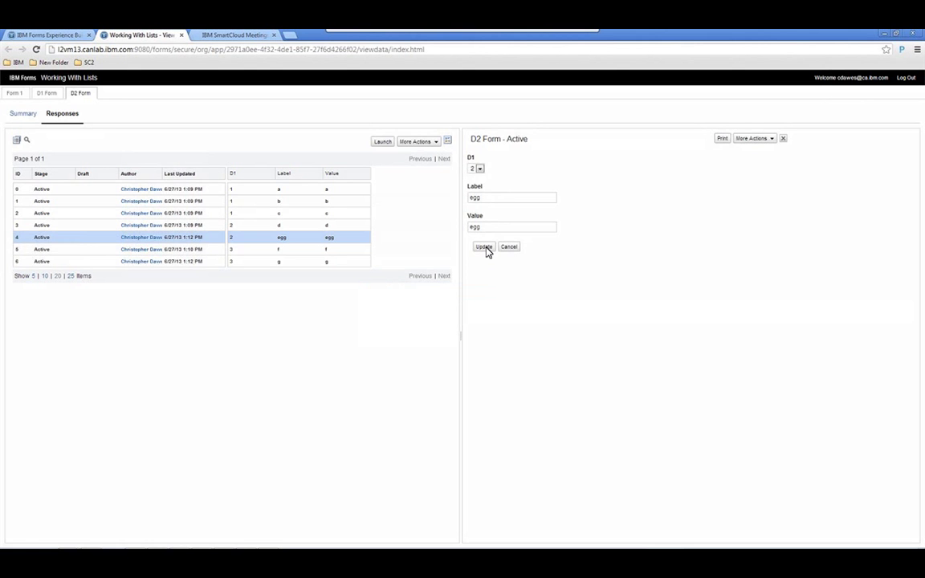
# - Launch a new Form 1 entry from its responses view, set D1 to 3 and to 2, and check D2's options
pyautogui.click(16, 93)
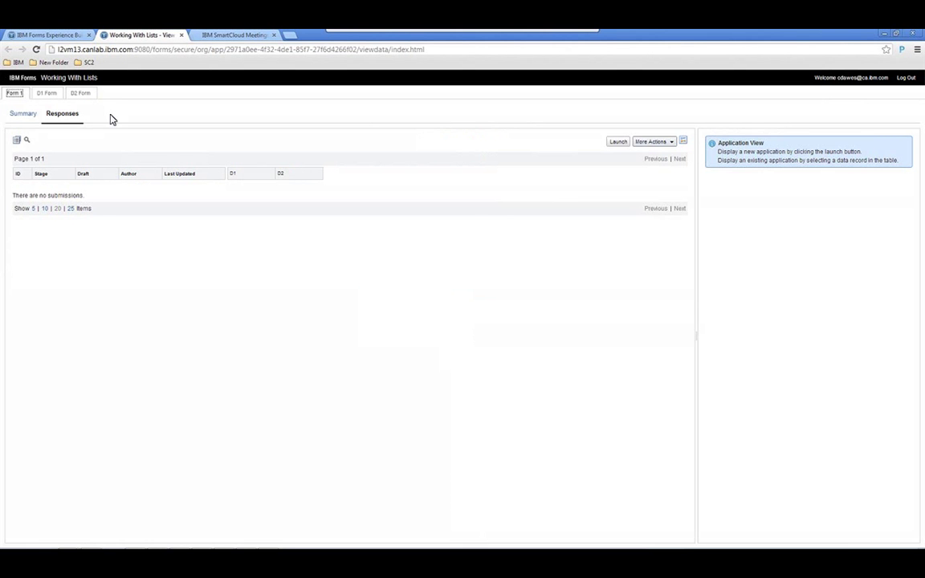
pyautogui.click(619, 142)
pyautogui.click(412, 169)
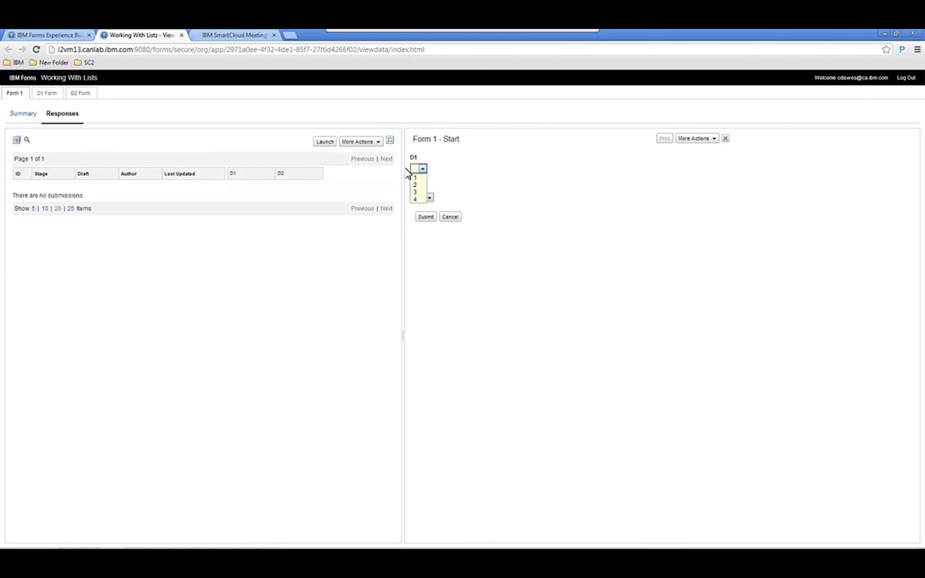
pyautogui.click(416, 192)
pyautogui.click(423, 168)
pyautogui.click(420, 184)
pyautogui.click(429, 198)
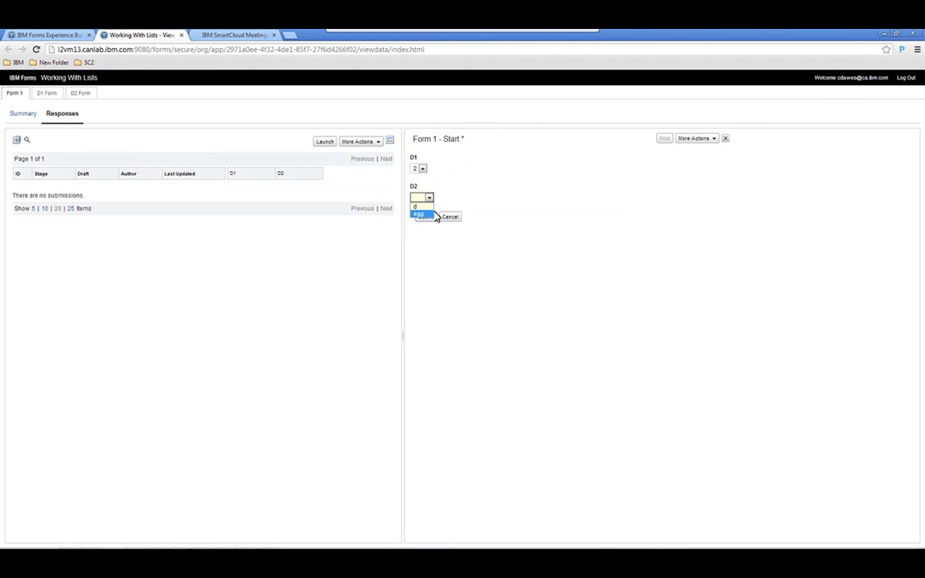
pyautogui.press('Up')
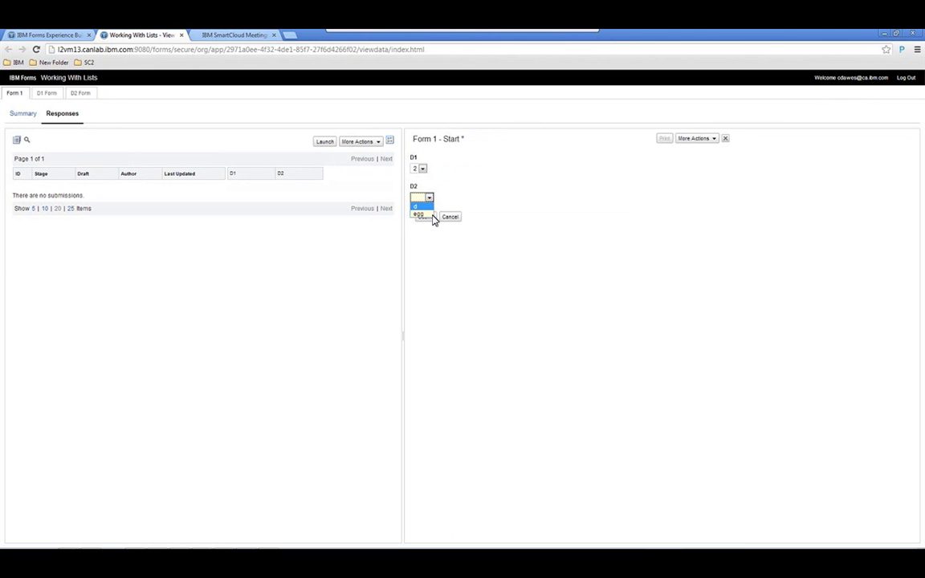